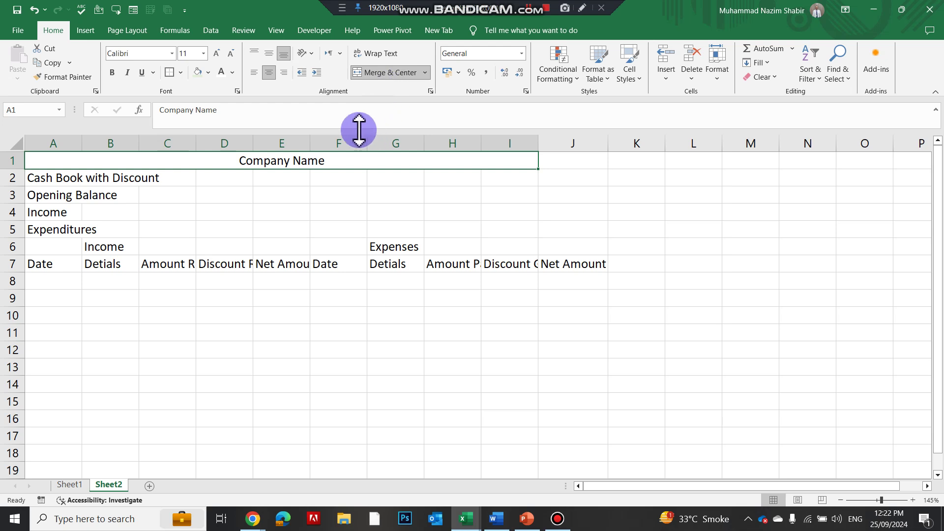
Merge and center the cash book title across A2:I2 and the Opening Balance, Income and Expenditures labels across columns A:B in rows 3 to 5
drag(23, 181, 502, 172)
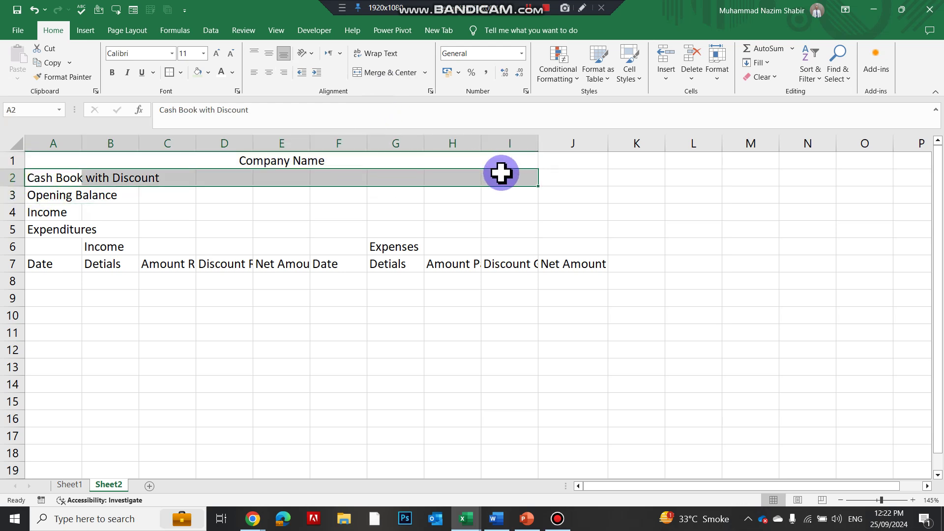
click(374, 74)
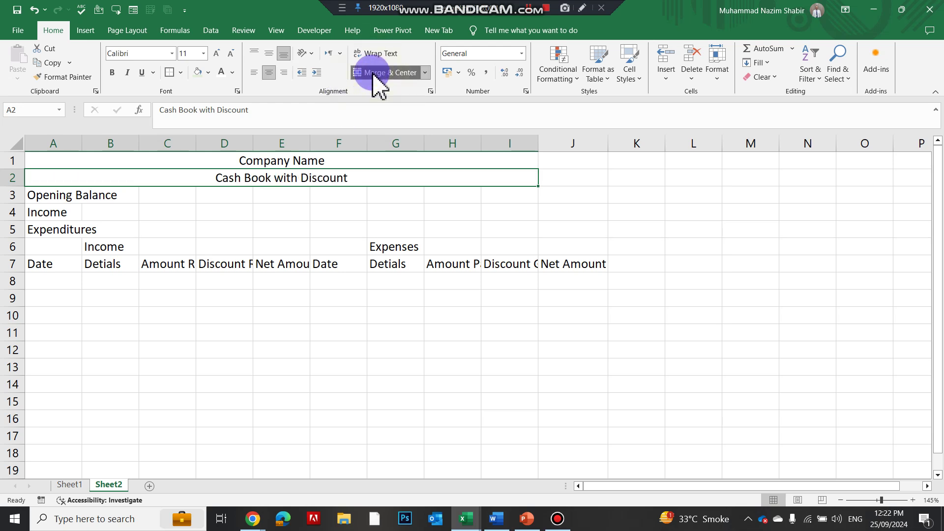
drag(69, 193, 111, 212)
click(390, 72)
click(381, 72)
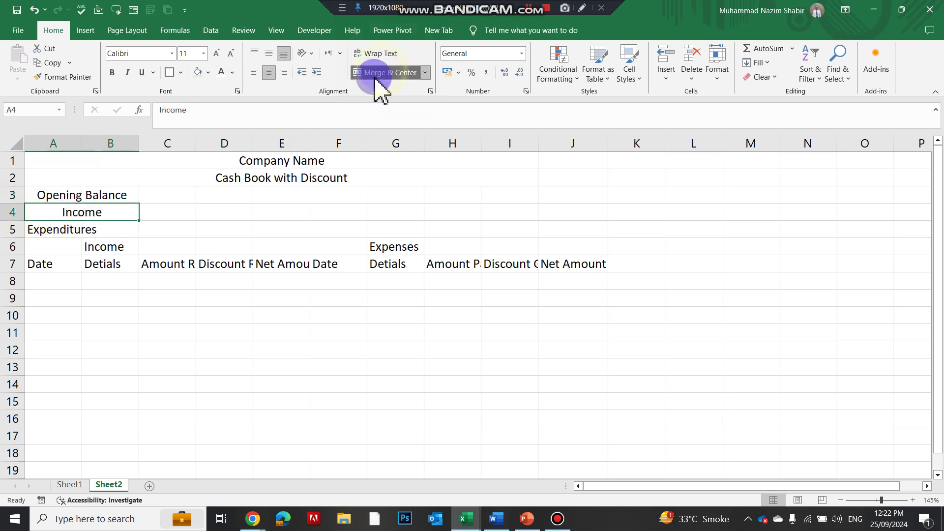
click(83, 231)
drag(58, 230, 131, 225)
click(385, 73)
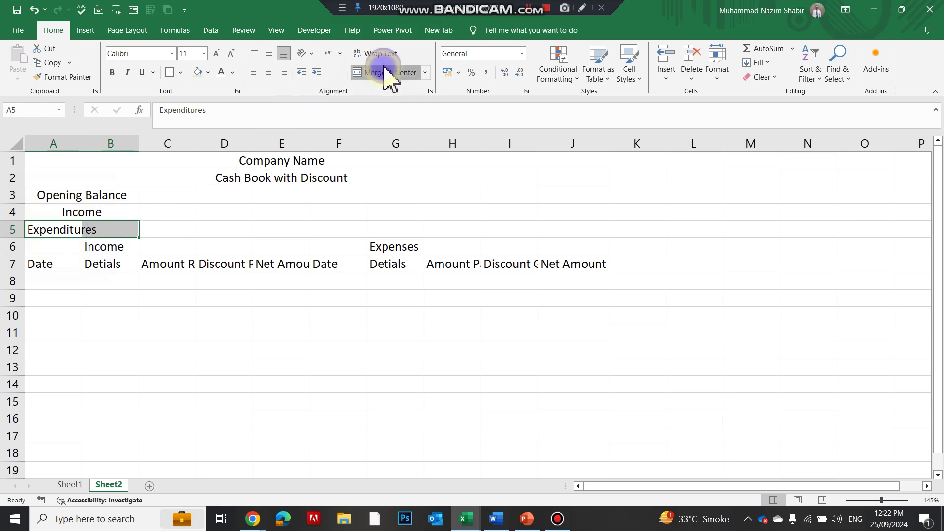
Merge and center the Income heading across A6:C6
click(54, 249)
drag(85, 243, 190, 246)
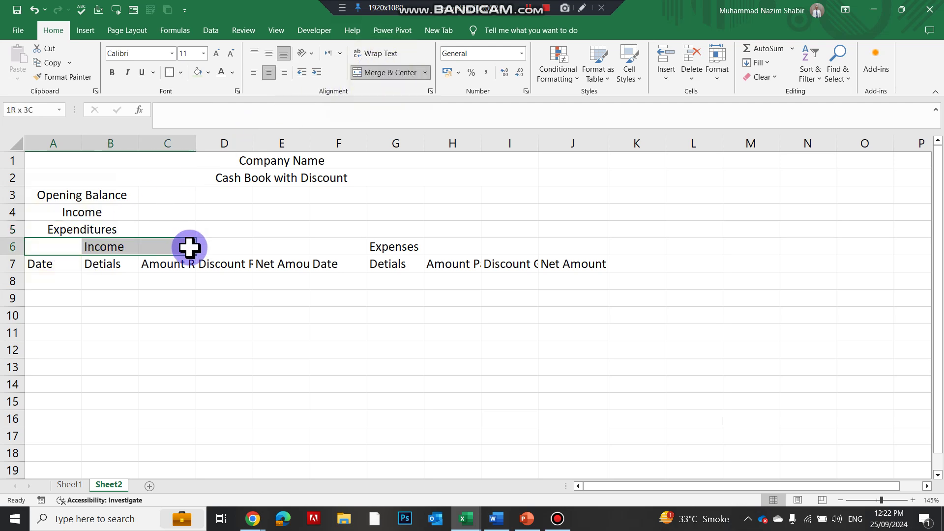
click(386, 74)
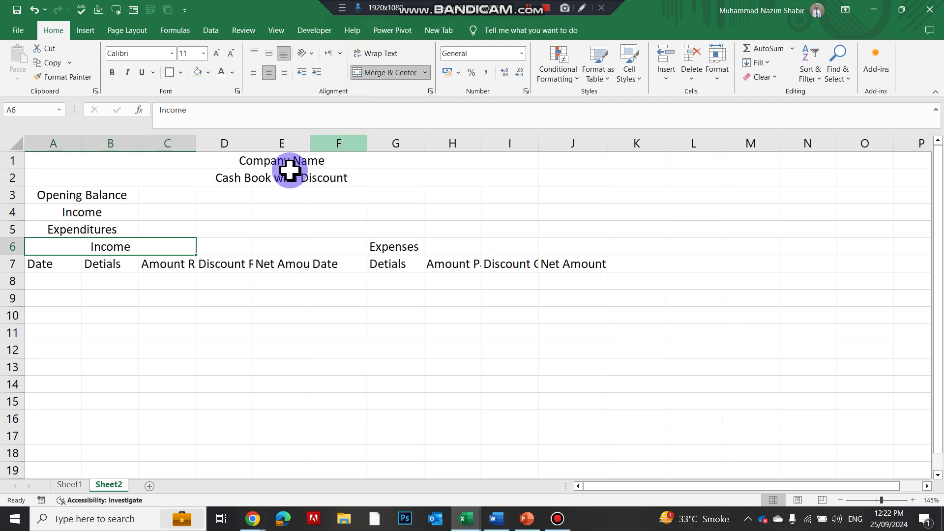
Try to format the range A7:J16 as a table with the dark green table style
click(242, 253)
drag(30, 265, 571, 428)
click(419, 354)
click(62, 265)
drag(62, 264, 590, 419)
click(609, 79)
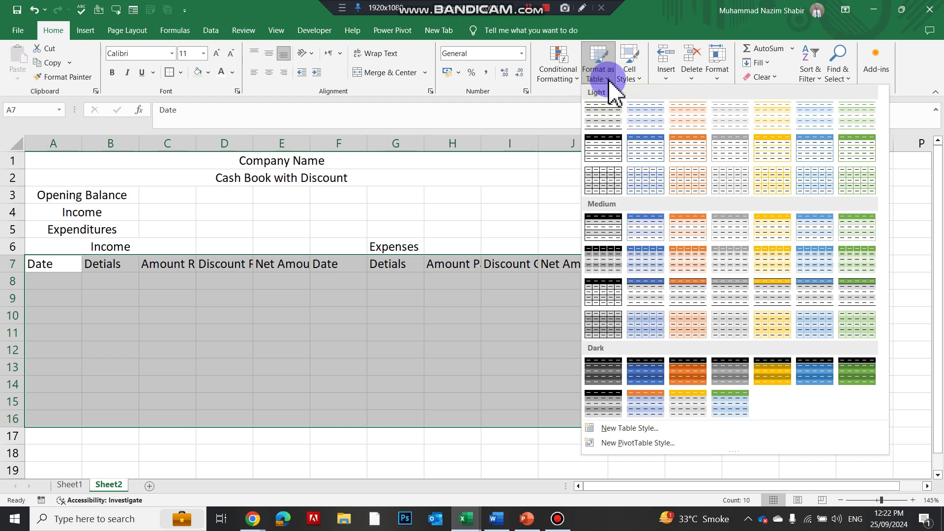
click(857, 374)
click(611, 263)
click(652, 275)
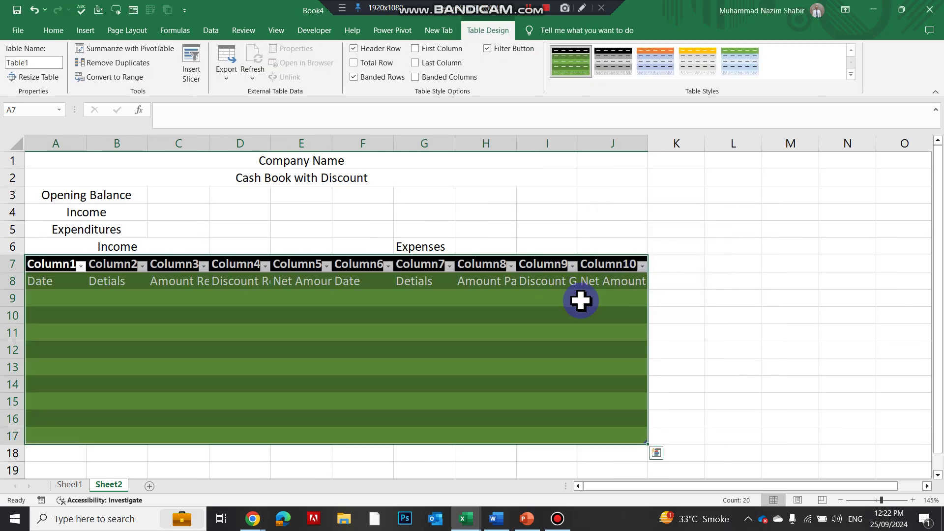
Preview other styles for the new table, reapply the dark green one, and undo the table formatting
click(851, 75)
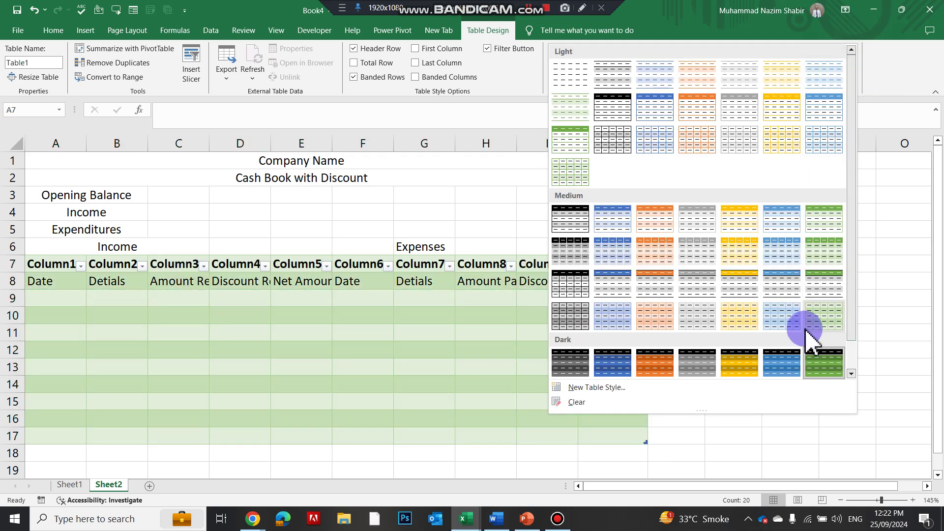
click(824, 364)
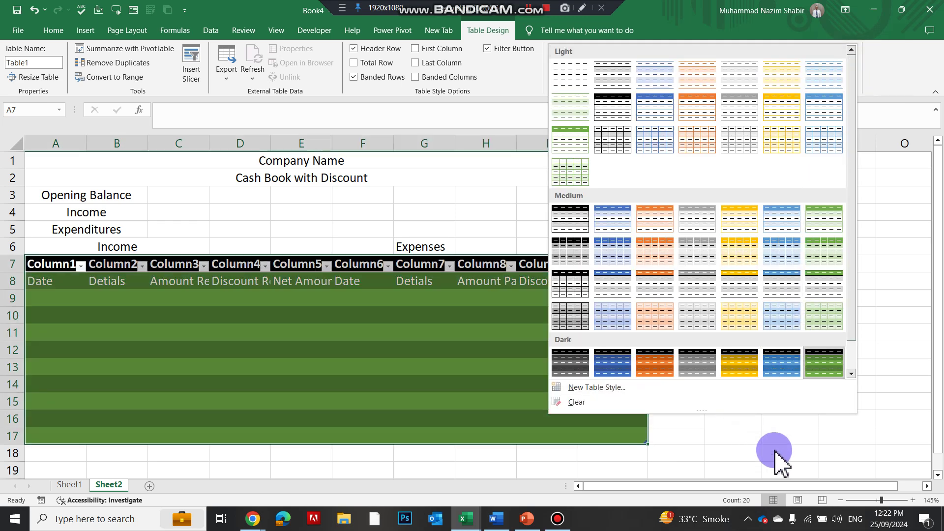
key(ctrl+z)
key(ctrl+z)
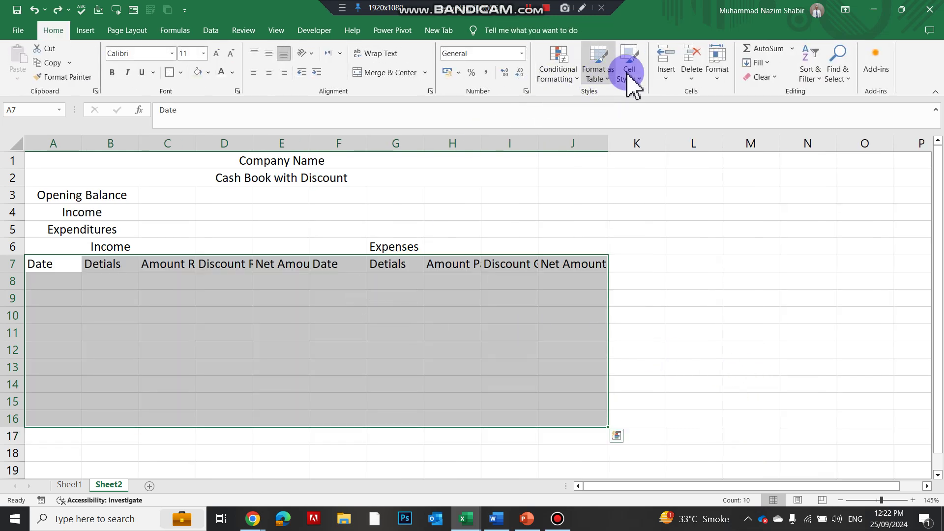
Format A7:J16 as a table with headers and apply the Green, Table Style Medium 14 design
click(604, 79)
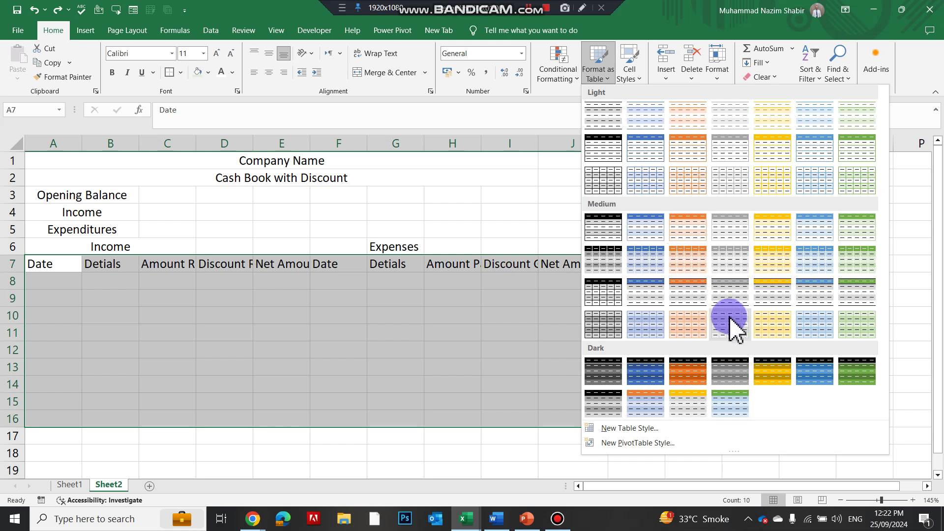
click(738, 402)
click(604, 259)
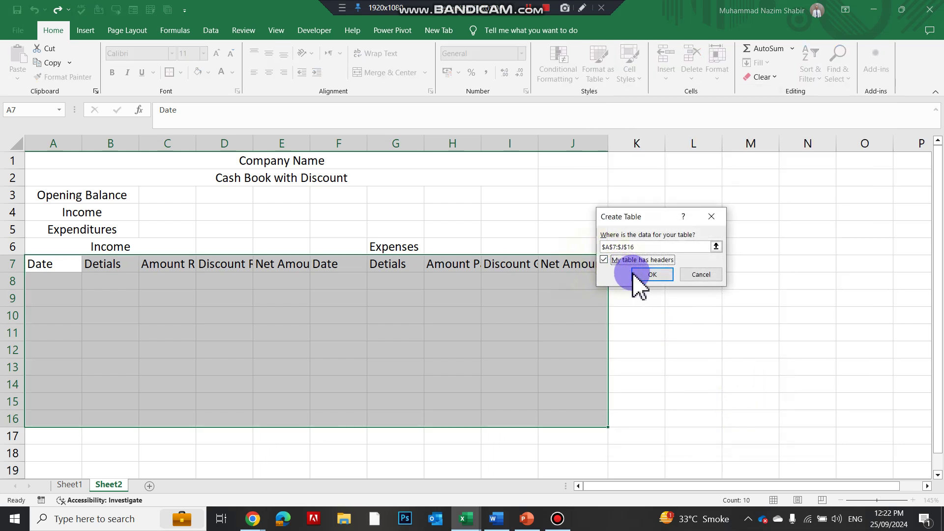
click(642, 274)
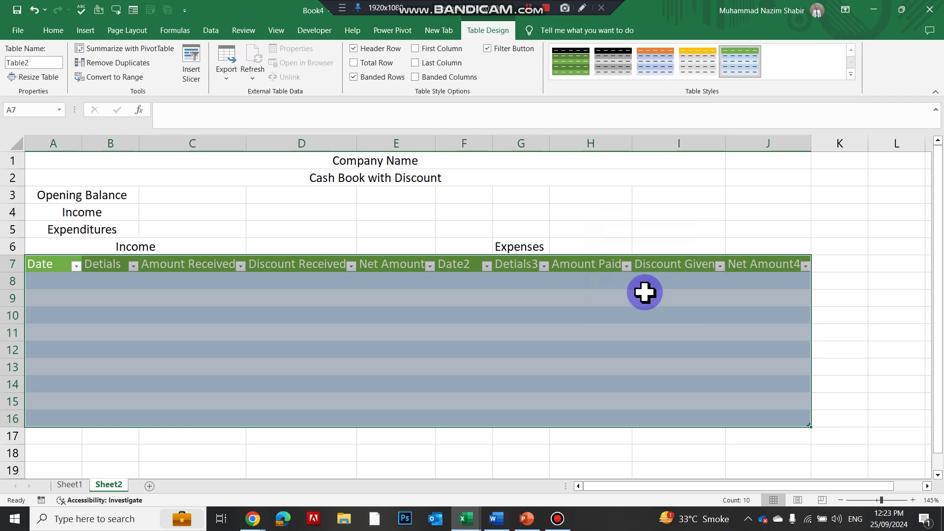
click(852, 76)
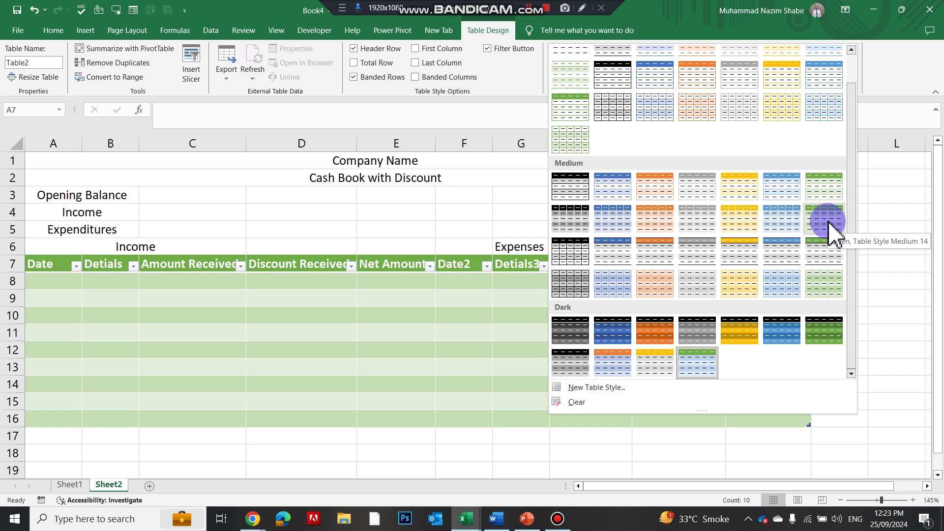
click(828, 222)
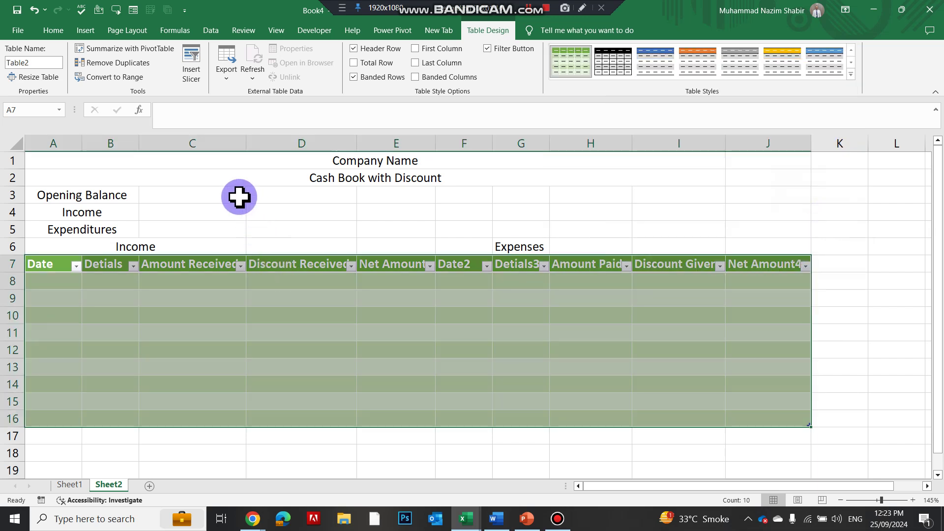
click(265, 209)
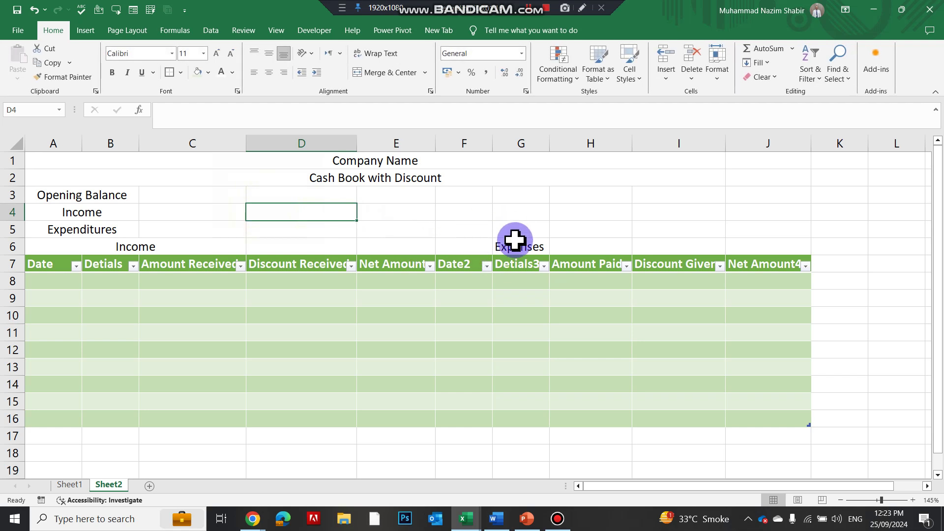
Merge and center the Income heading across A6:E6 and the Expenses heading across F6:J6
drag(515, 239, 771, 249)
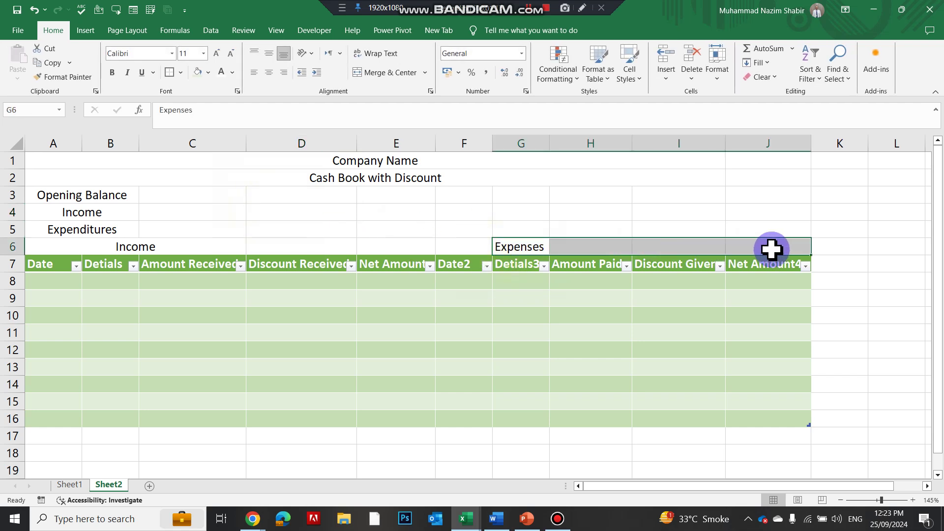
click(369, 74)
click(73, 245)
drag(72, 244, 393, 246)
click(376, 74)
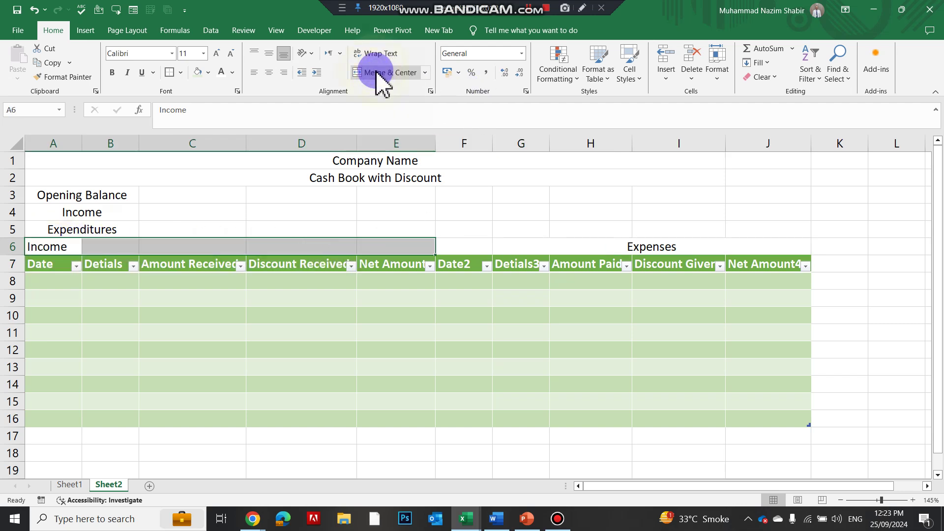
click(392, 75)
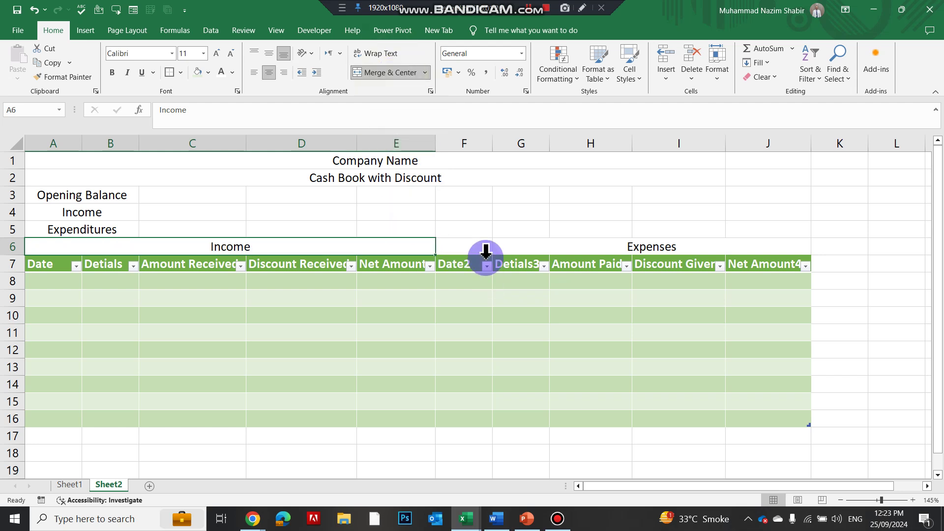
drag(473, 244, 679, 245)
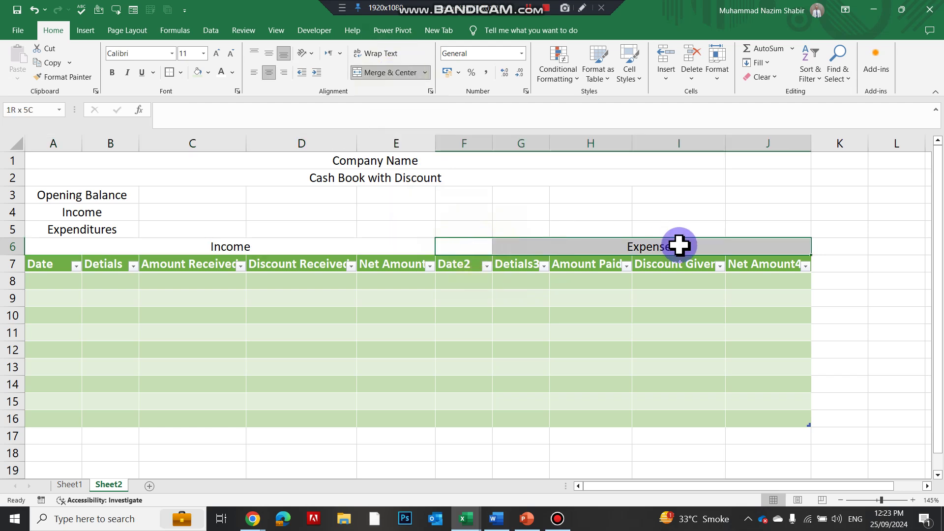
click(392, 73)
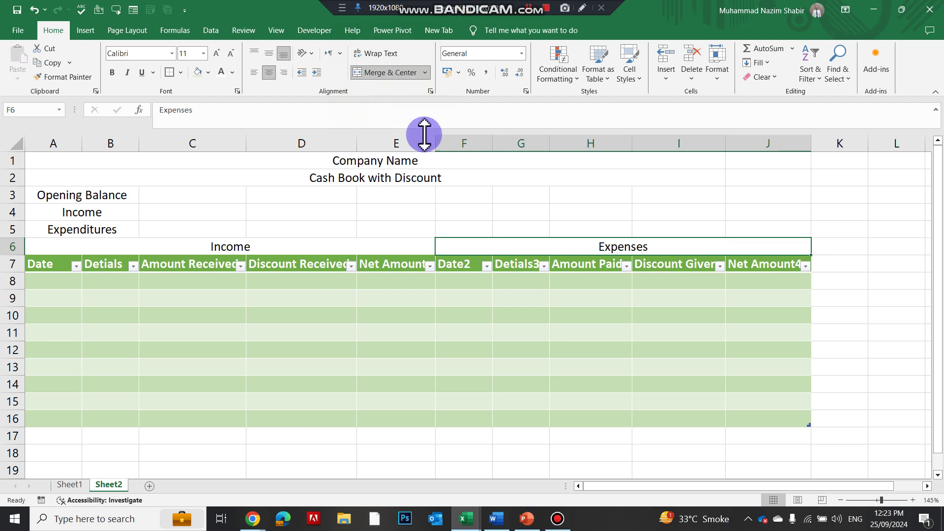
Apply middle vertical alignment to the Income label in A4
click(98, 212)
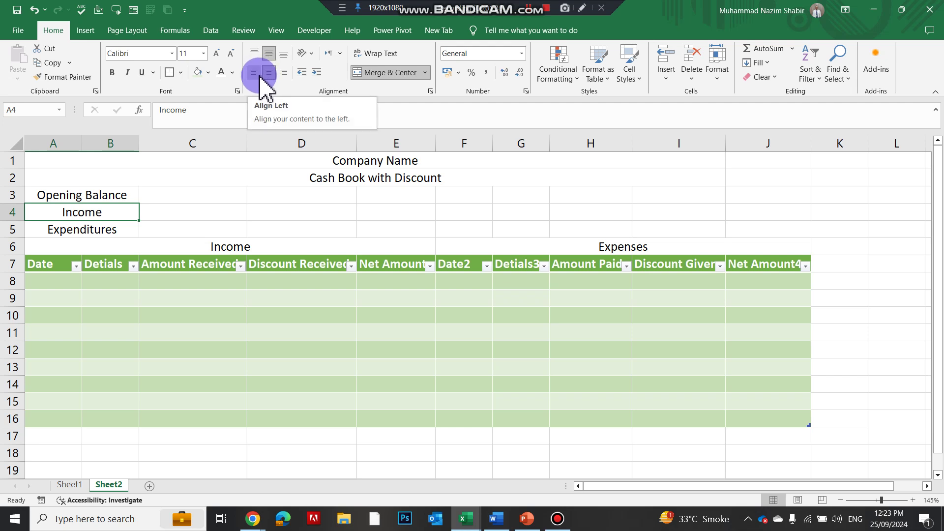
click(101, 230)
click(104, 209)
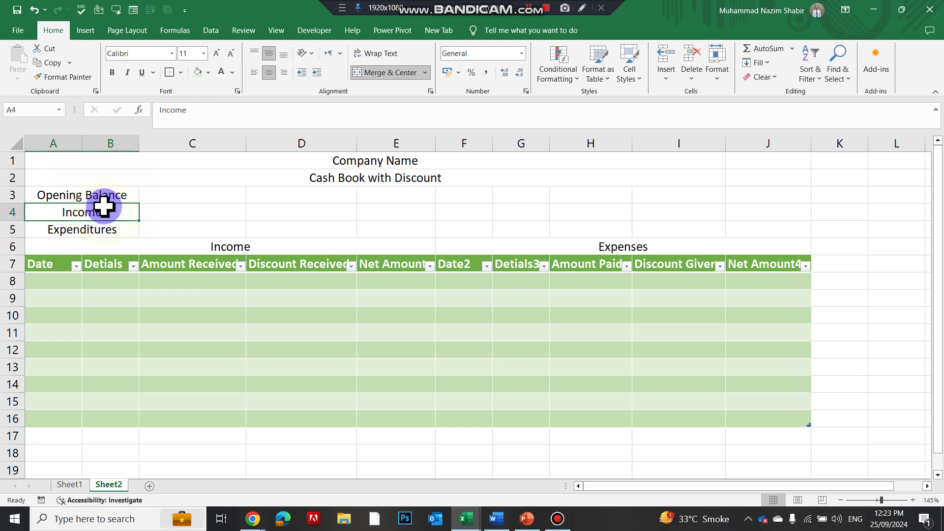
click(212, 247)
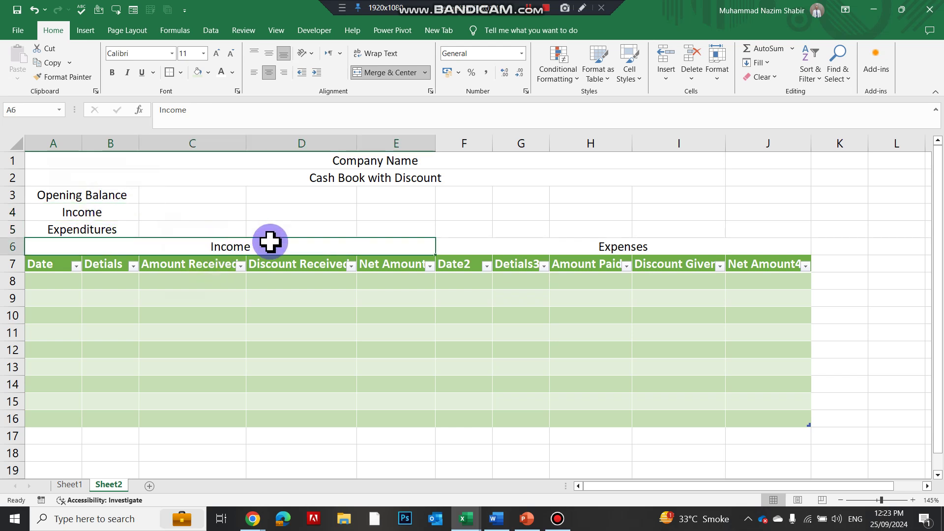
click(473, 246)
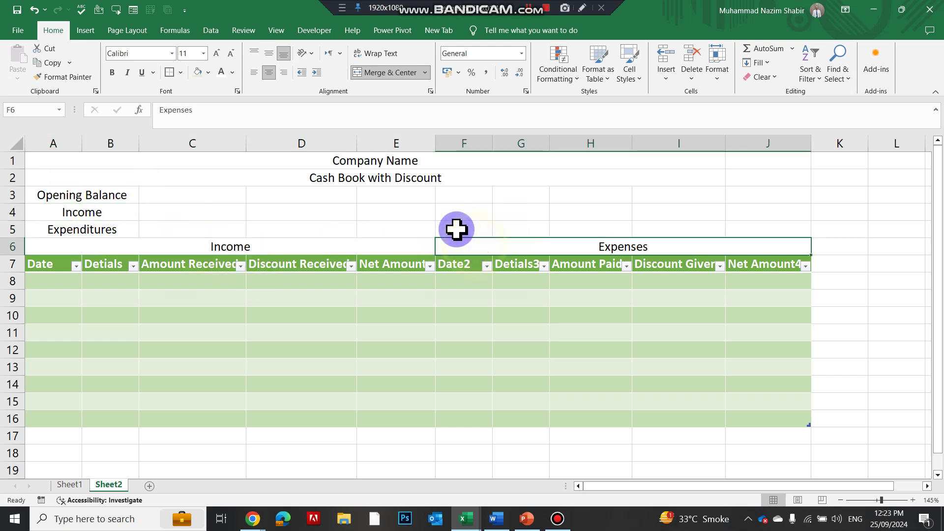
Change the heading in row 1 to "Nazim's limited Company" and the title in row 2 to "Petty Cash Book with Discount"
click(355, 159)
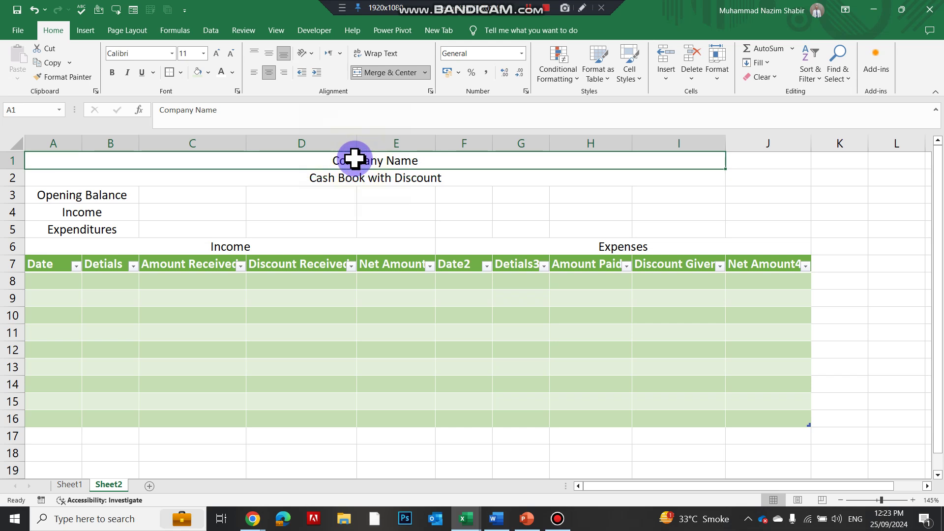
text(Nazim's limited)
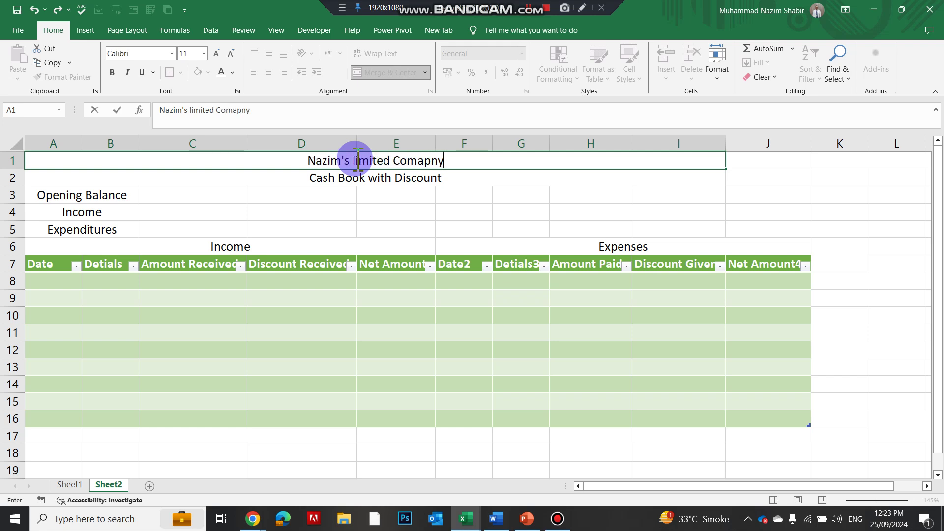
key(Return)
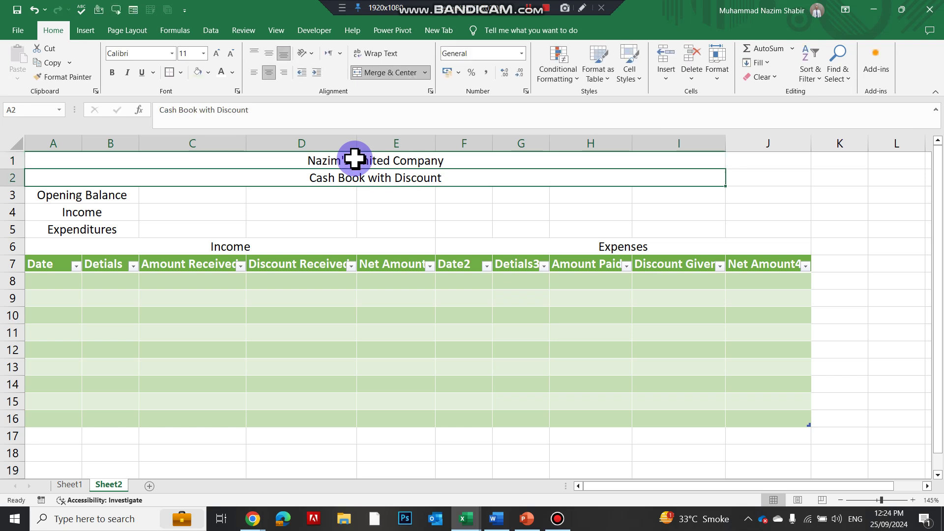
text(Petty)
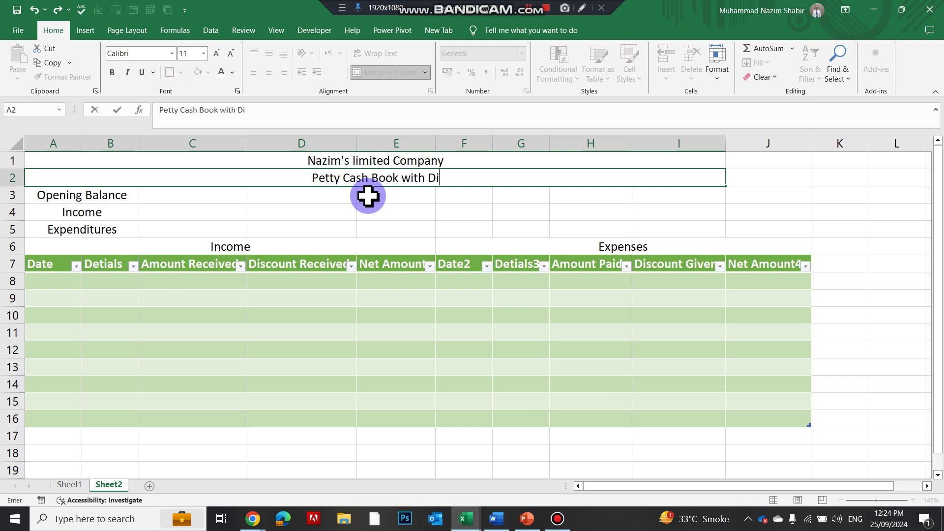
click(354, 217)
click(398, 179)
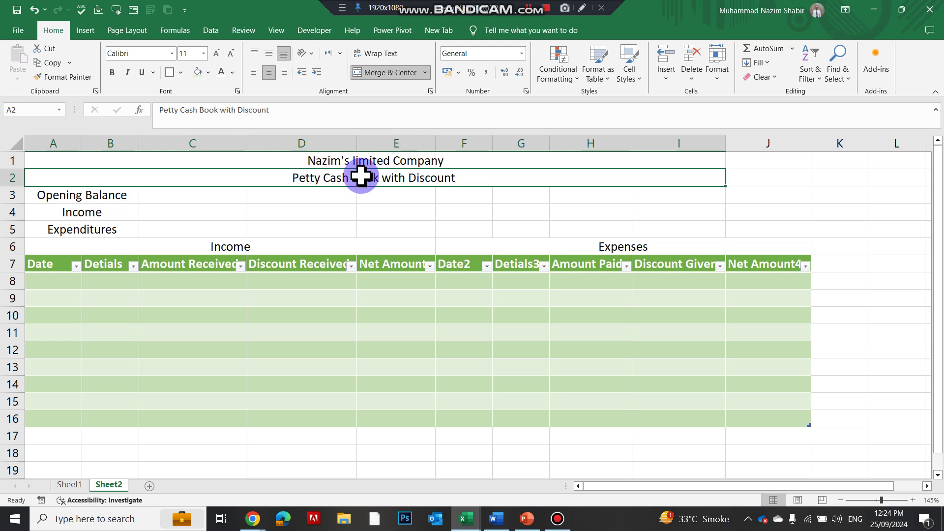
Copy the green table header formatting from D7 to the company name in row 1 and merge and center it again across A1:I1
click(310, 264)
click(67, 77)
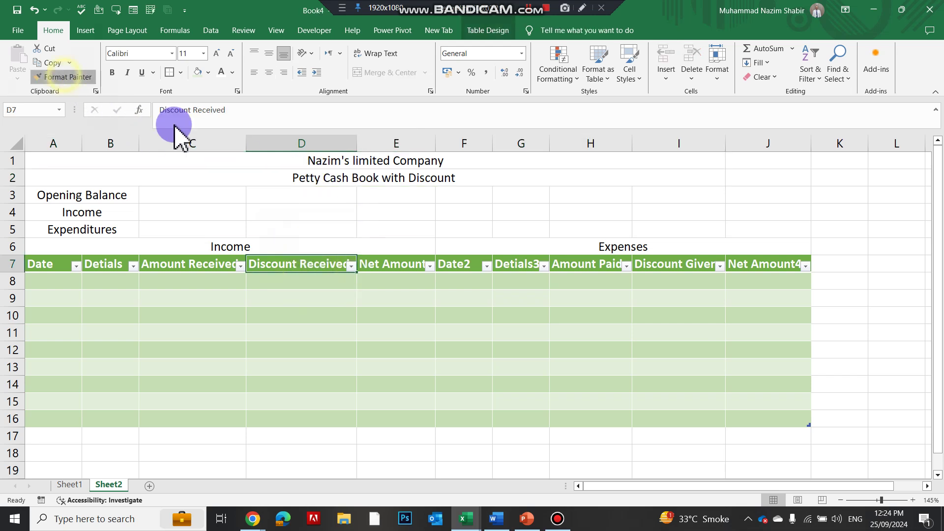
click(341, 161)
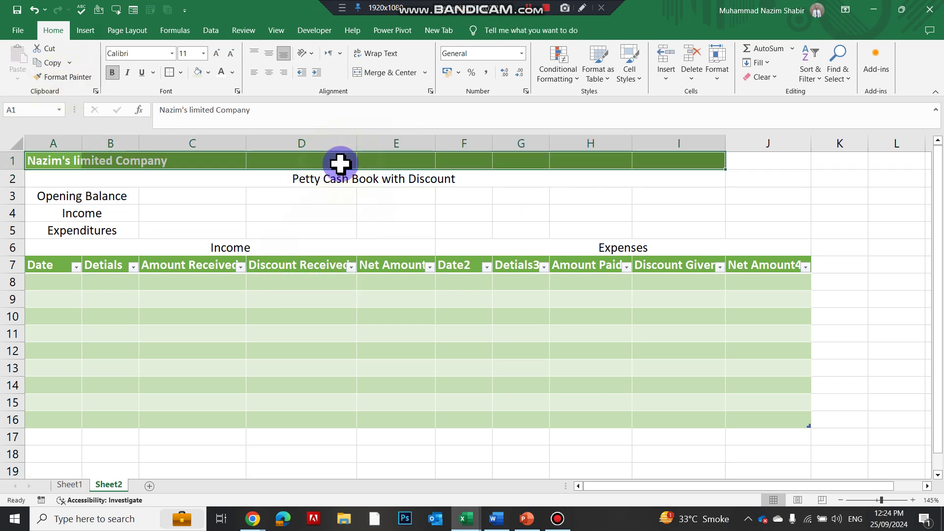
click(371, 75)
Copy the green header formatting from D7 to the Petty Cash Book with Discount title and merge and center it again across A2:I2
click(321, 264)
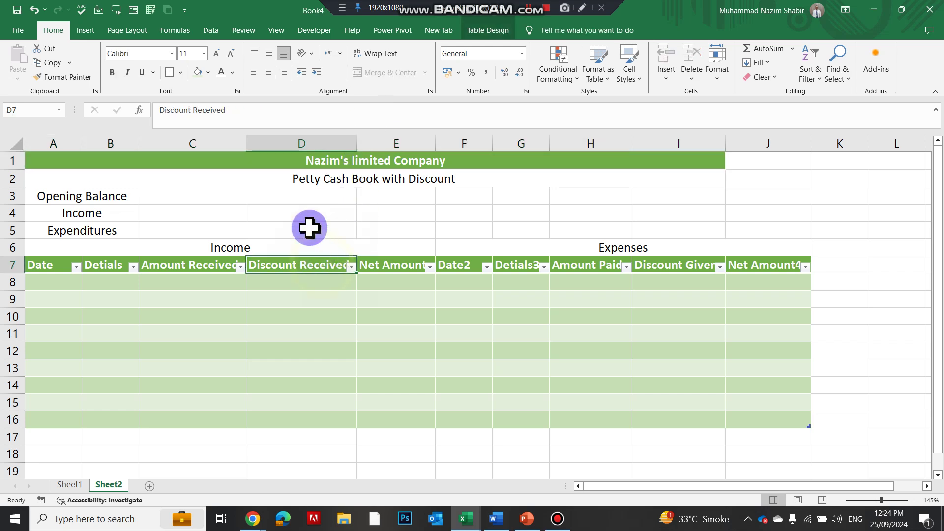
click(64, 76)
click(358, 178)
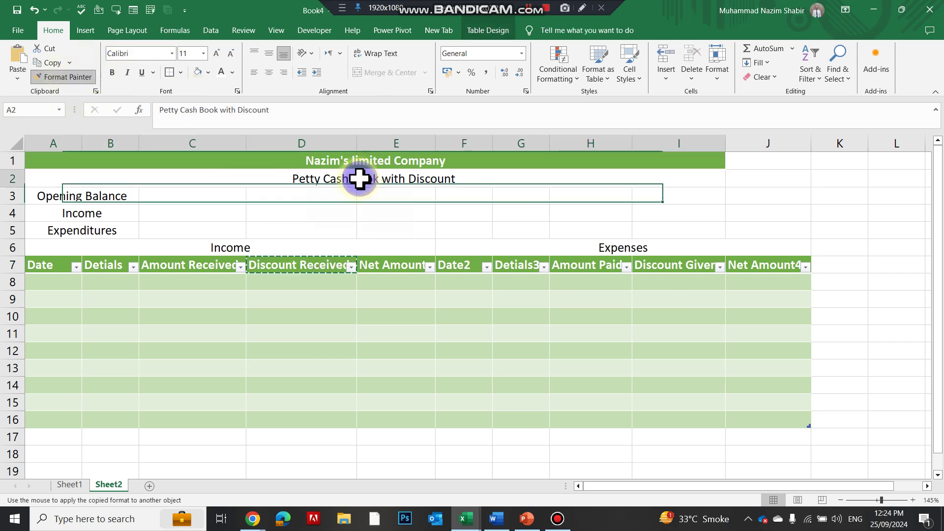
click(375, 75)
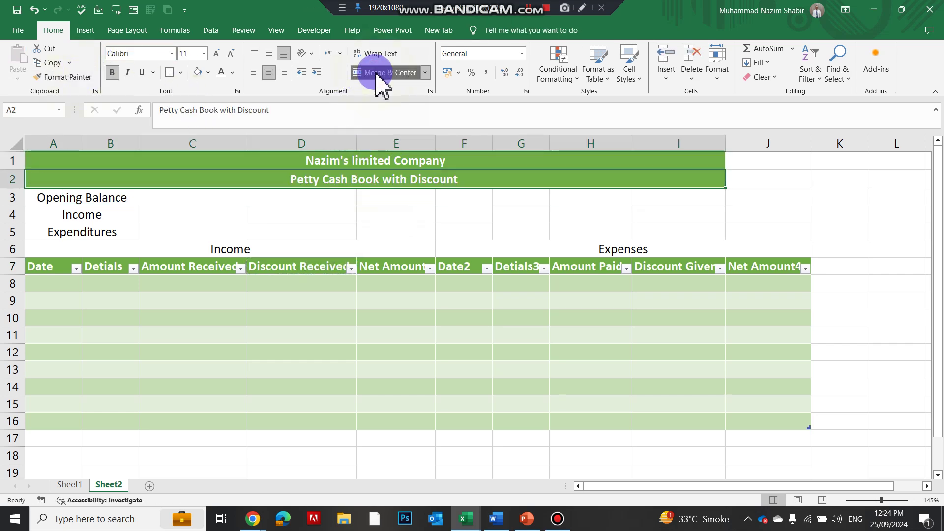
click(390, 197)
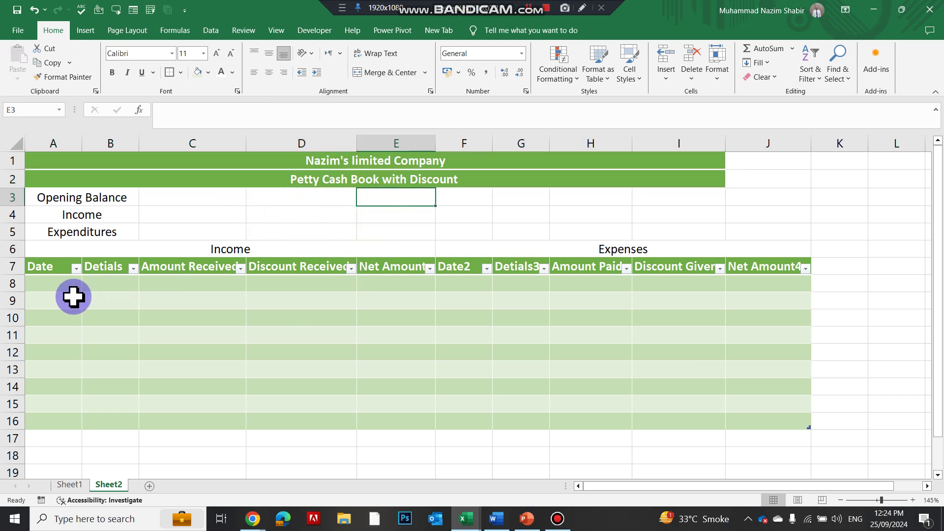
Copy the banded table row formatting from A10:E12 to the Opening Balance, Income and Expenditures rows in A3:I5
drag(66, 315, 784, 354)
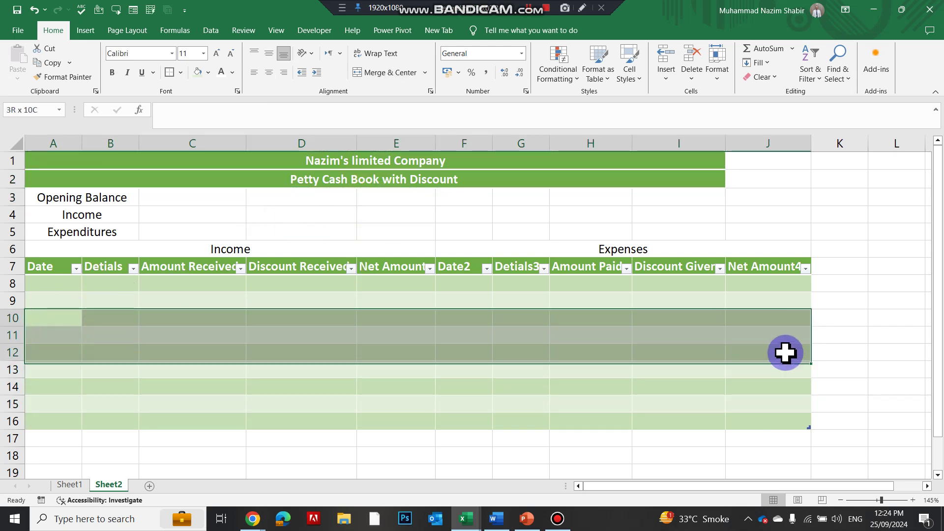
click(64, 76)
click(39, 197)
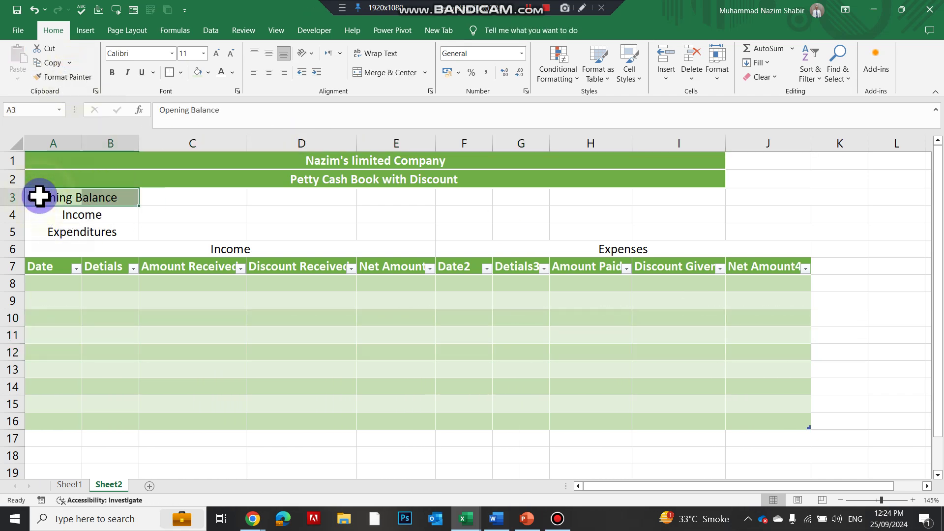
mouse_move(61, 318)
mouse_down()
mouse_move(375, 320)
mouse_move(392, 335)
mouse_move(396, 358)
mouse_up()
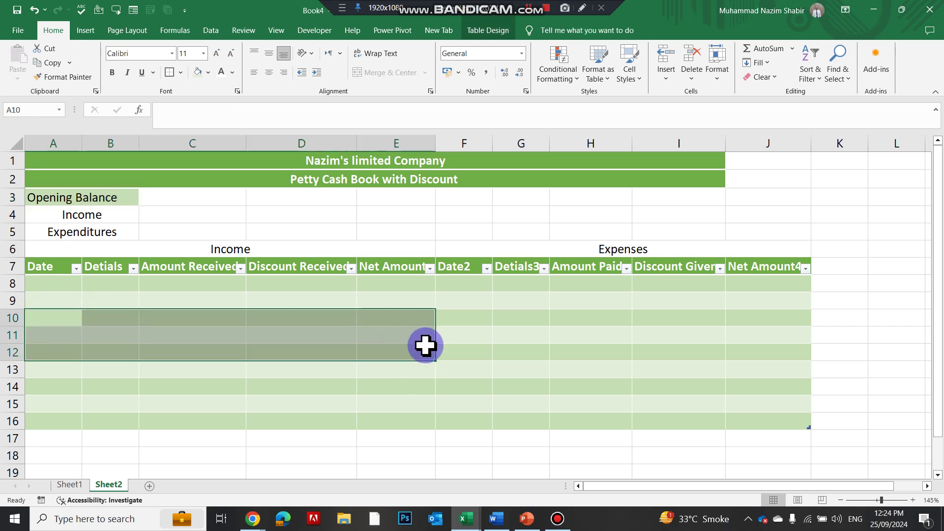
click(73, 77)
mouse_move(52, 196)
mouse_down()
mouse_move(710, 211)
mouse_move(719, 229)
mouse_up()
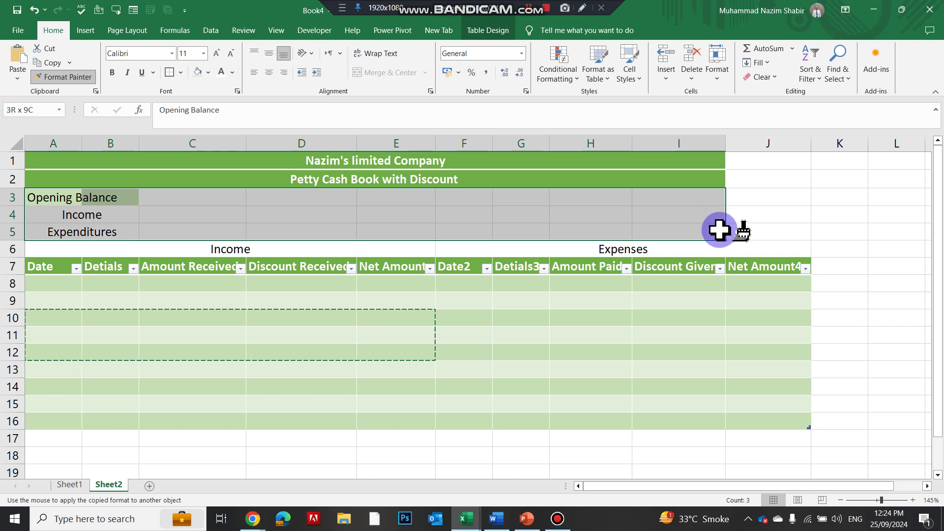
drag(719, 230, 719, 229)
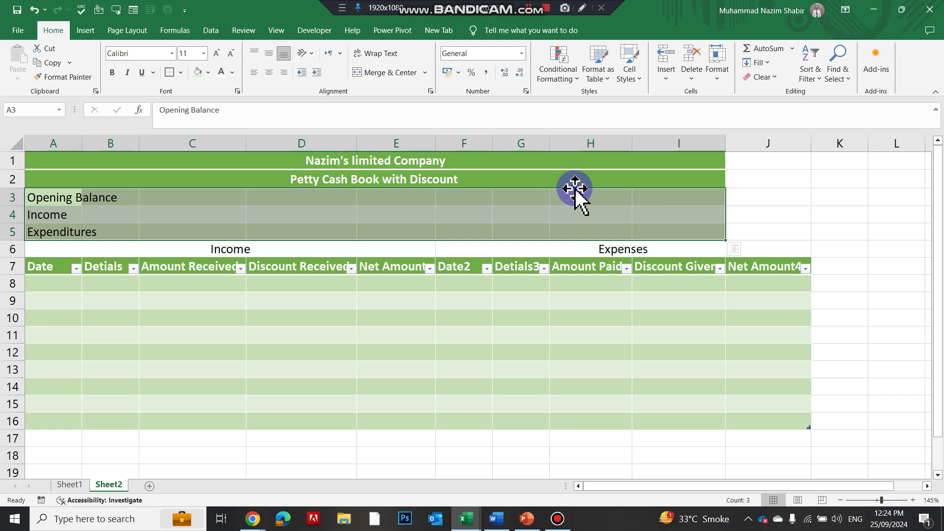
Merge and center the company name again across A1:J1 and the book title across A2:J2
click(143, 167)
drag(530, 126, 748, 142)
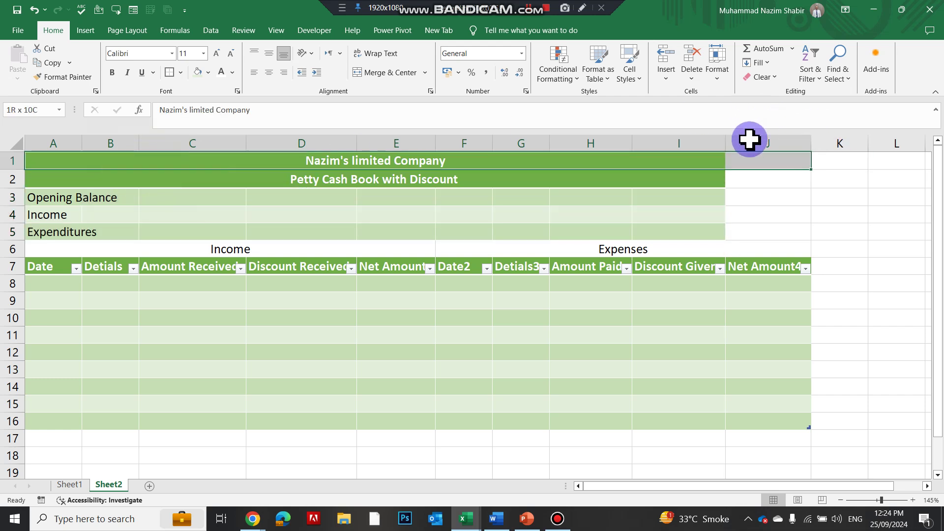
click(406, 73)
click(406, 74)
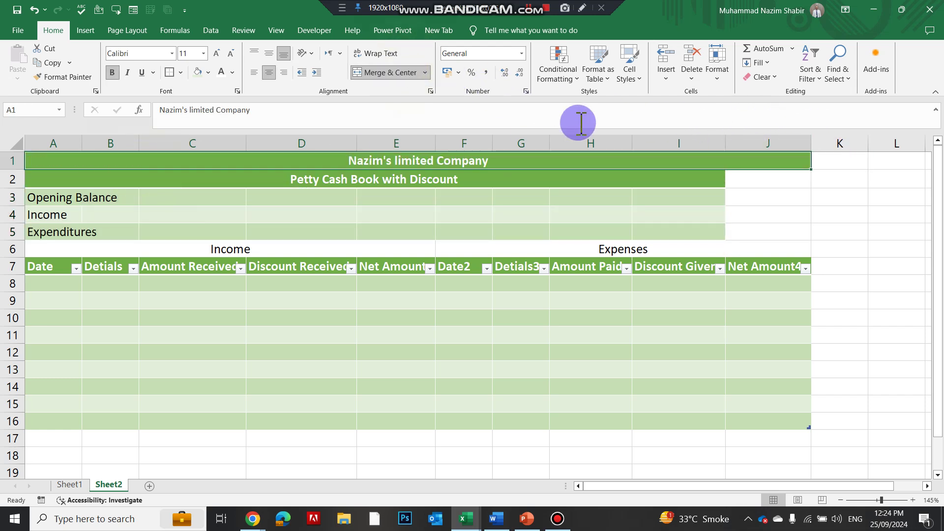
click(264, 178)
drag(264, 178, 767, 170)
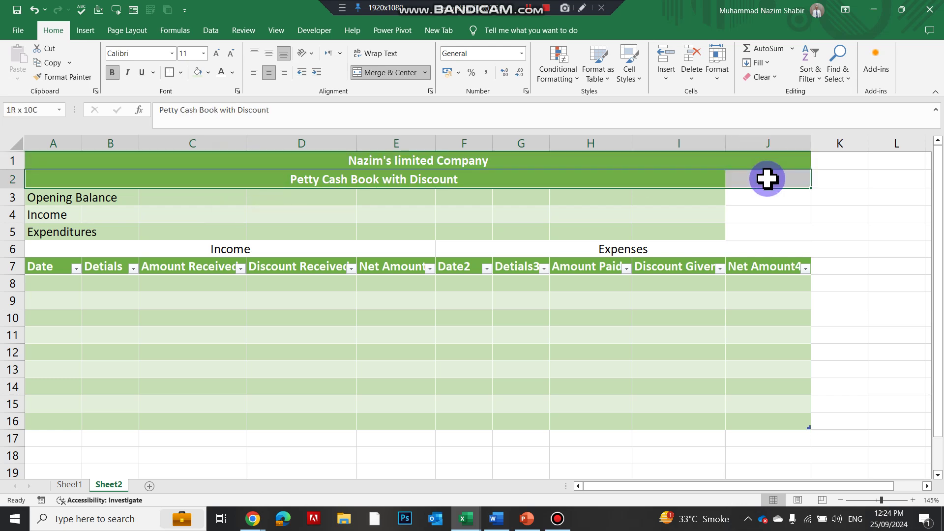
click(379, 73)
click(377, 74)
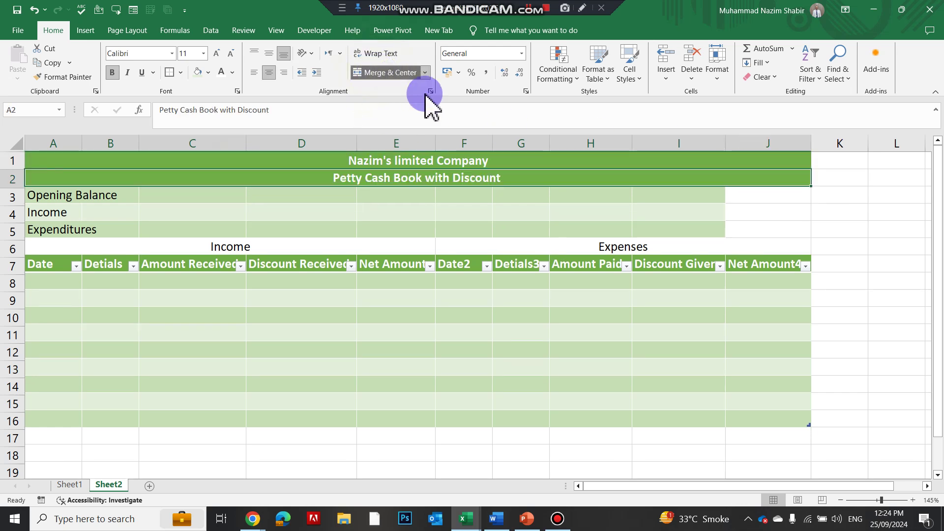
click(486, 231)
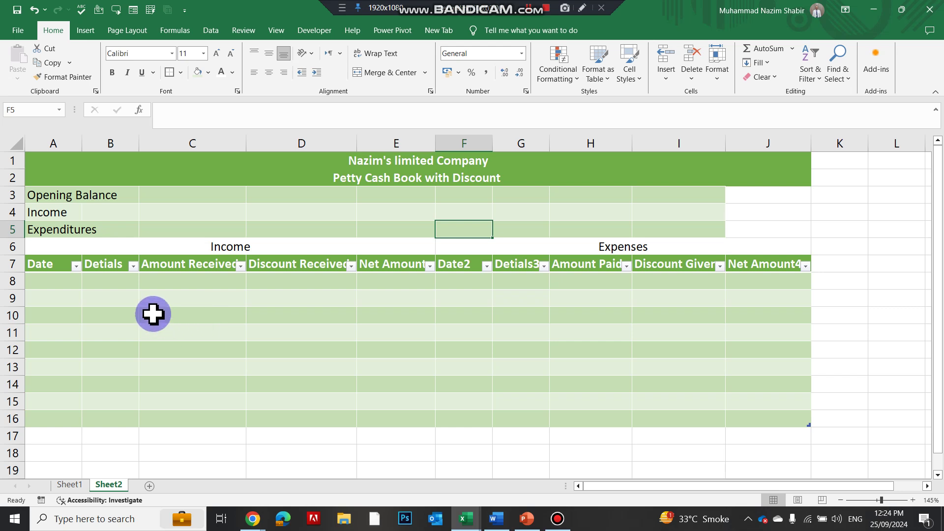
Copy the banded formatting of table rows A9:J10 to the Opening Balance, Income and Expenditures rows in A3:J5
drag(56, 299, 734, 316)
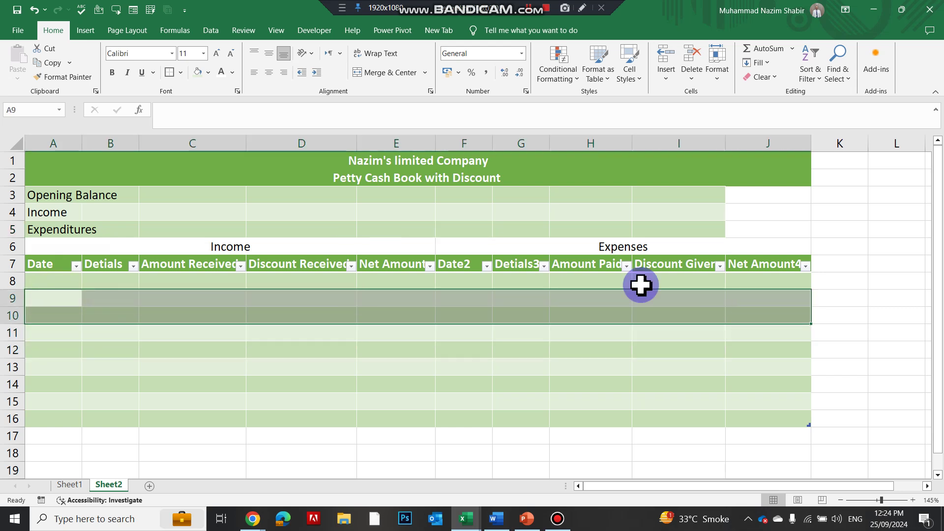
click(79, 83)
drag(45, 193, 778, 222)
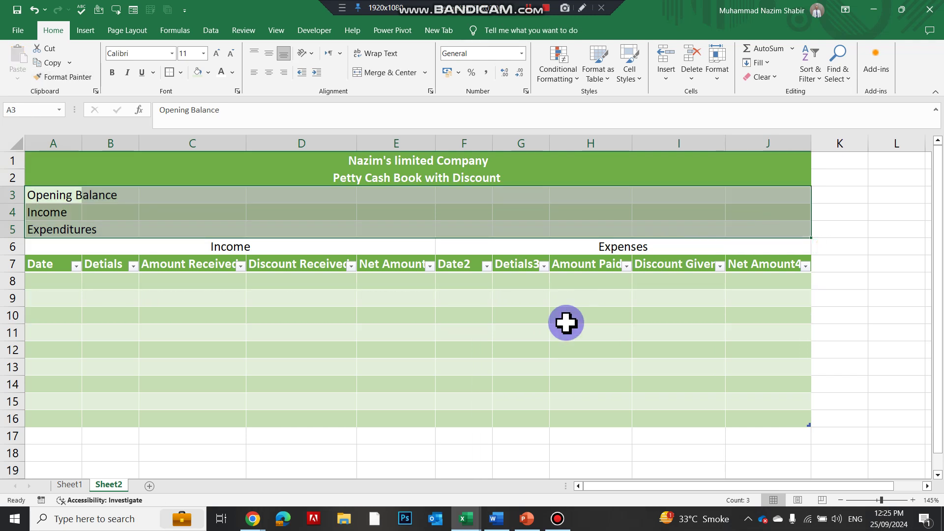
click(477, 348)
Copy the green header formatting from E7 to the Income and Expenses heading row A6:J6
drag(69, 250, 548, 247)
click(472, 318)
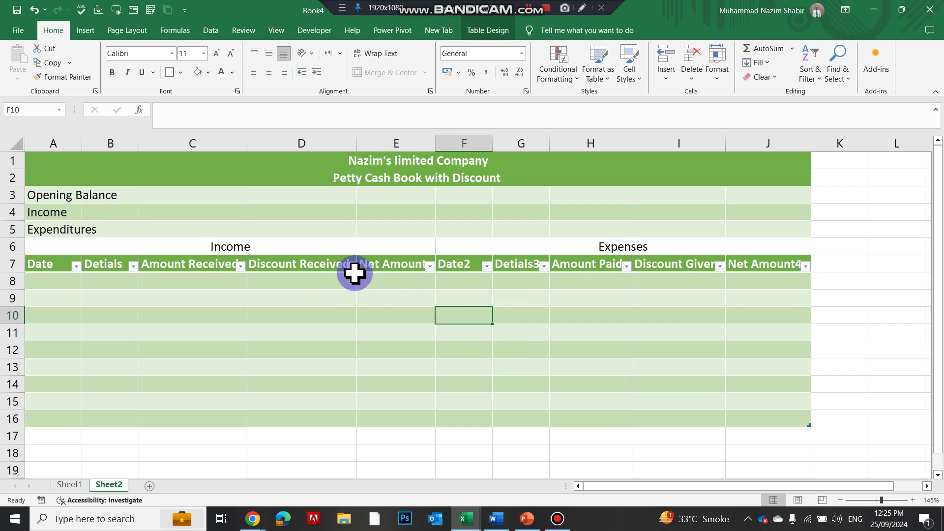
click(388, 264)
click(46, 77)
drag(47, 246, 678, 241)
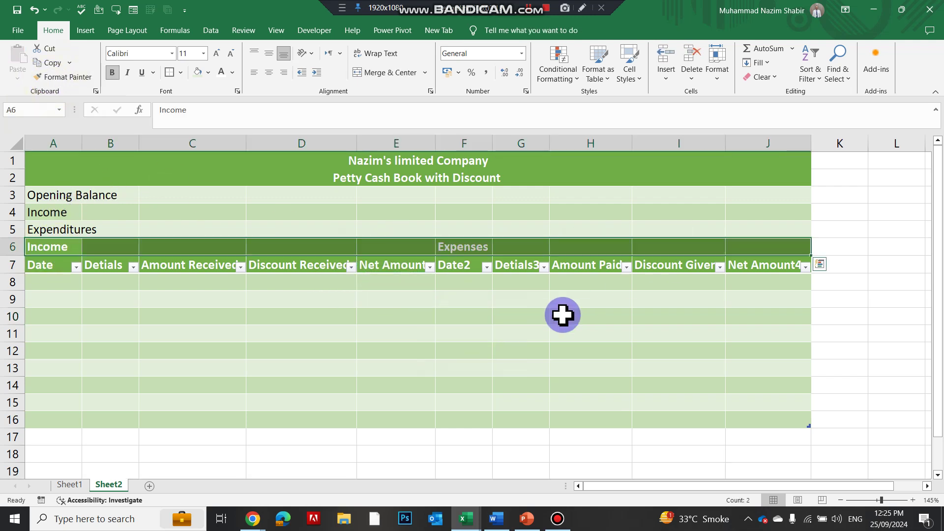
click(479, 317)
Merge and center the Income heading again across A6:E6 and the Expenses heading across F6:J6
mouse_move(69, 251)
mouse_down()
mouse_move(295, 236)
mouse_move(399, 246)
mouse_up()
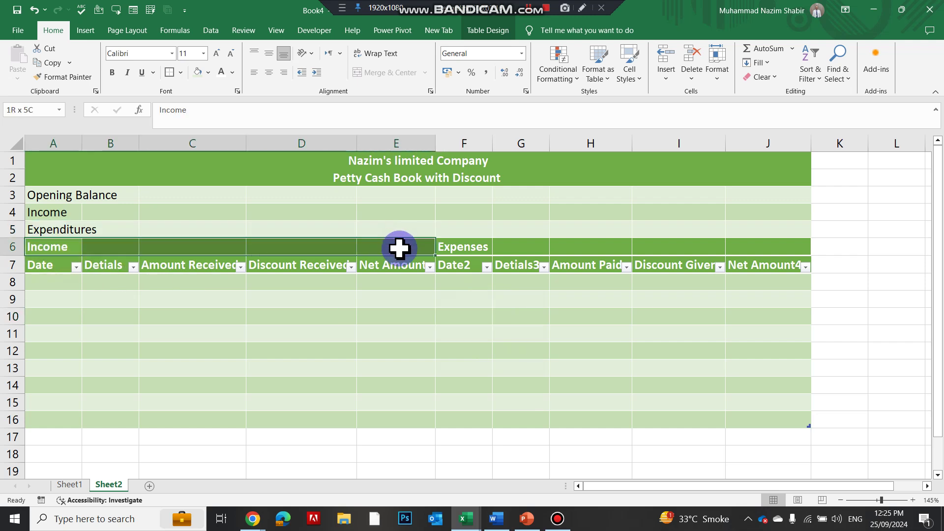
click(385, 72)
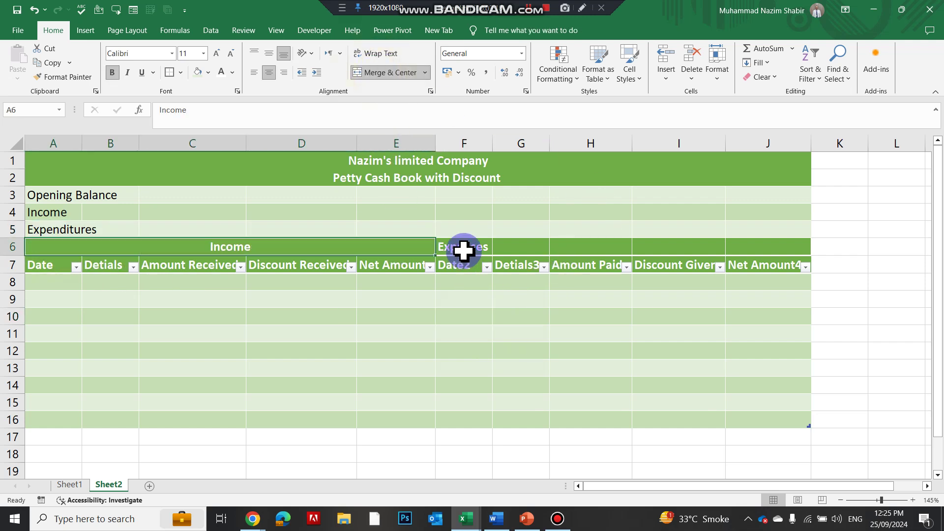
drag(464, 249, 788, 242)
click(374, 72)
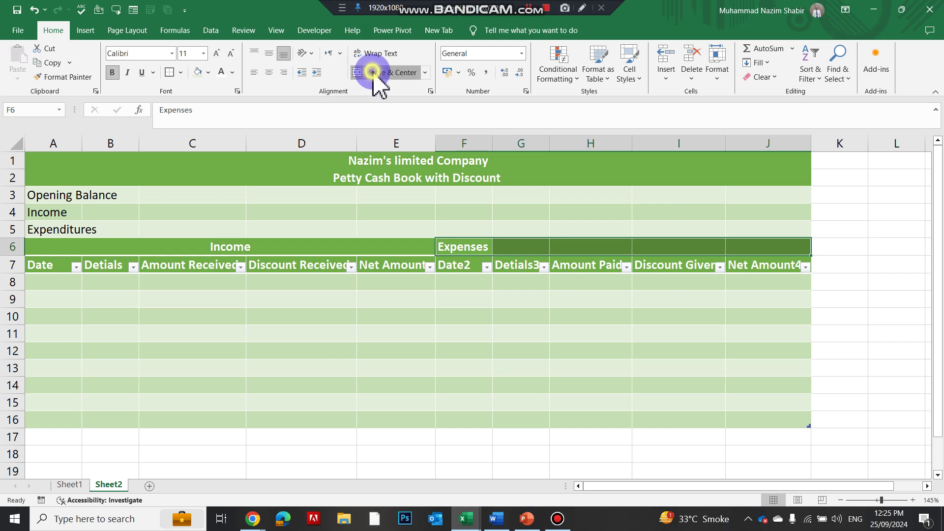
click(518, 312)
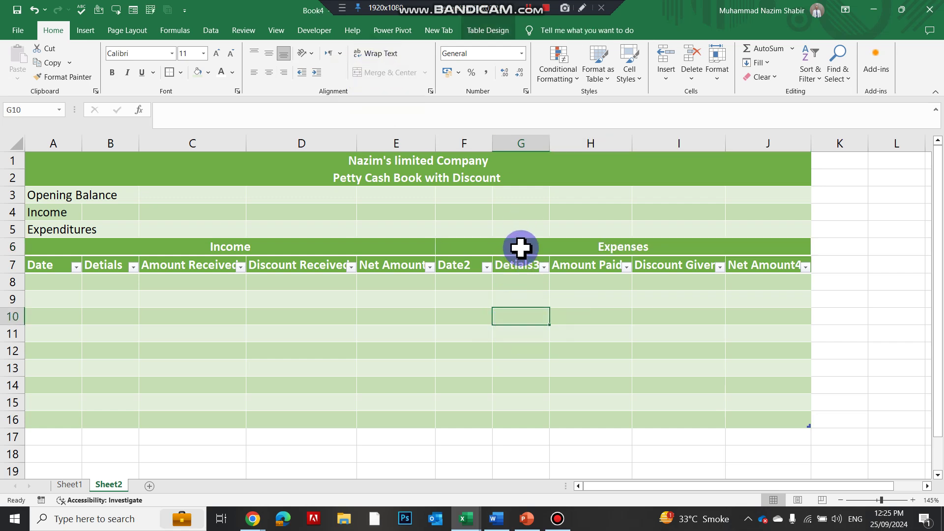
Enlarge the font of the Income and Expenses headings in row 6 and set the row 7 column headers to size 12
drag(158, 246, 603, 244)
click(216, 52)
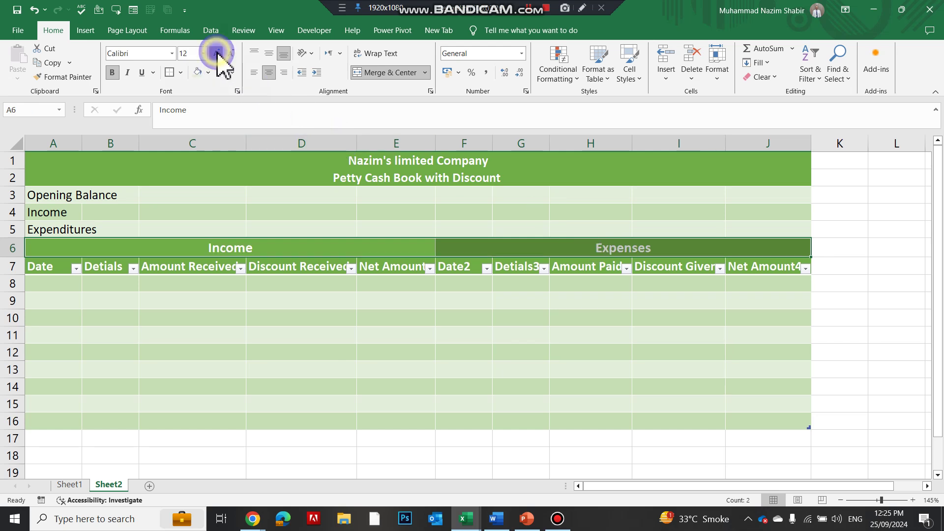
click(395, 318)
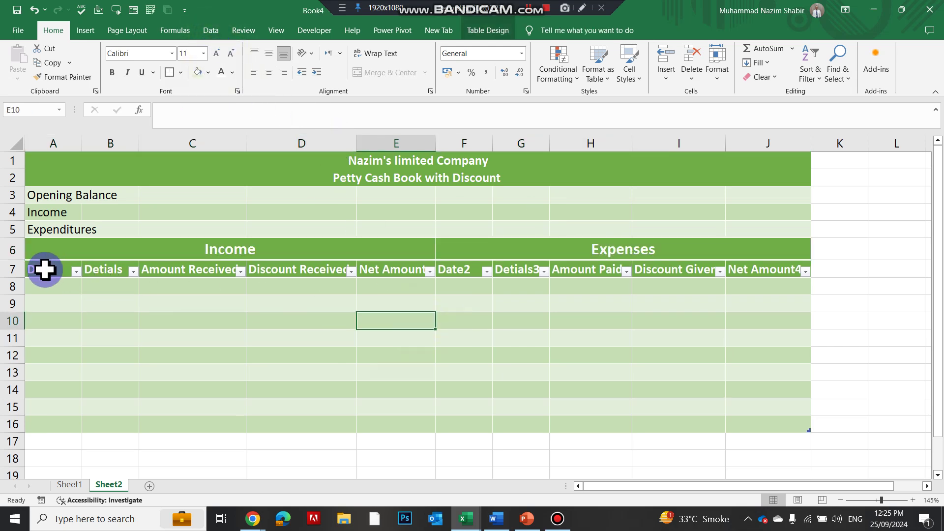
drag(43, 267, 829, 261)
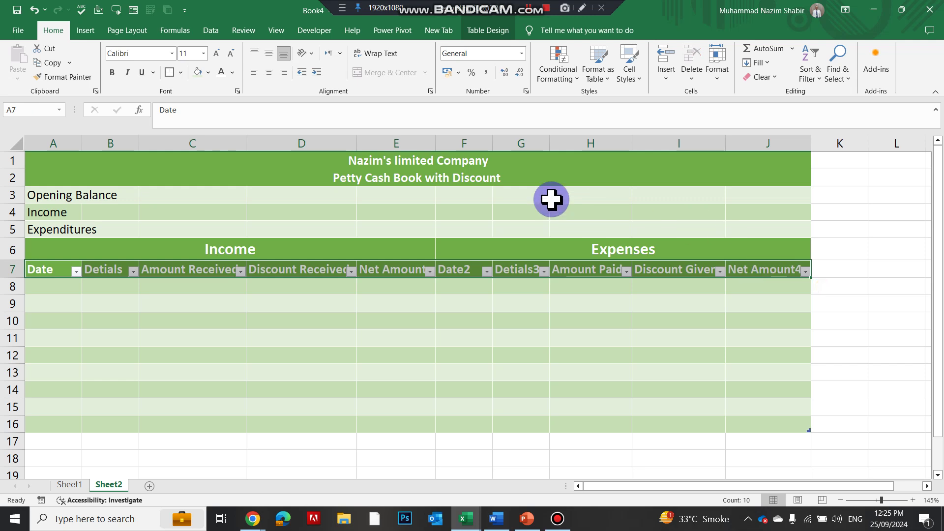
click(216, 52)
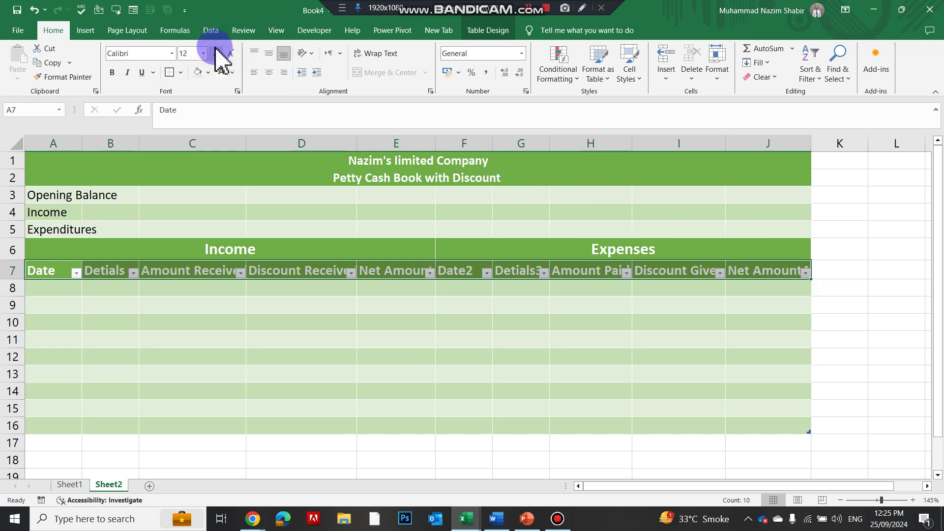
click(459, 325)
Widen columns B, C and D to make room for the Detials, Amount Received and Discount Received headers
click(122, 145)
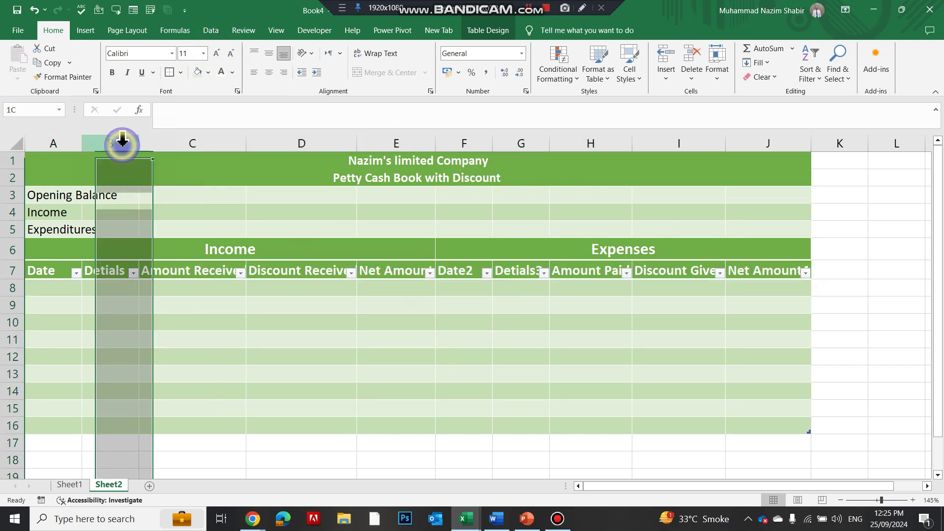
drag(138, 143, 151, 146)
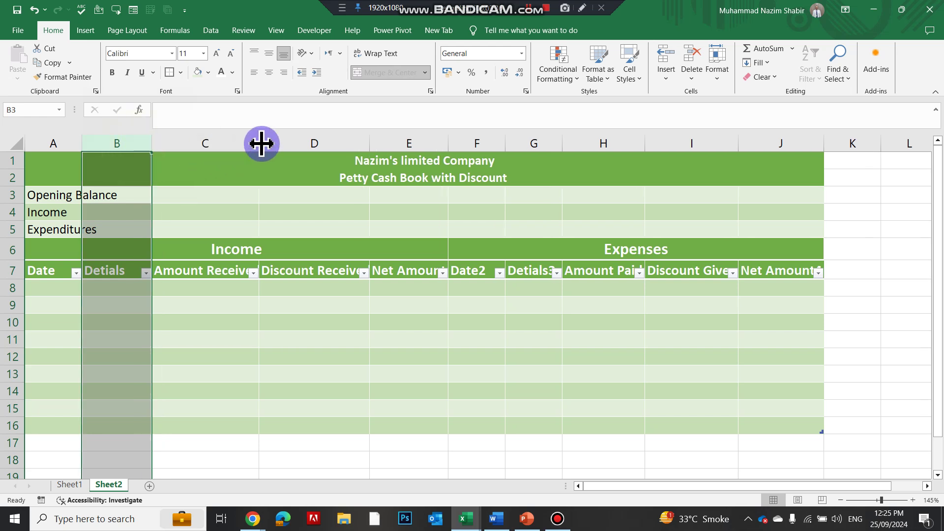
click(231, 143)
drag(258, 144, 299, 157)
click(393, 144)
mouse_move(416, 135)
mouse_down()
mouse_move(407, 141)
mouse_move(419, 143)
mouse_up()
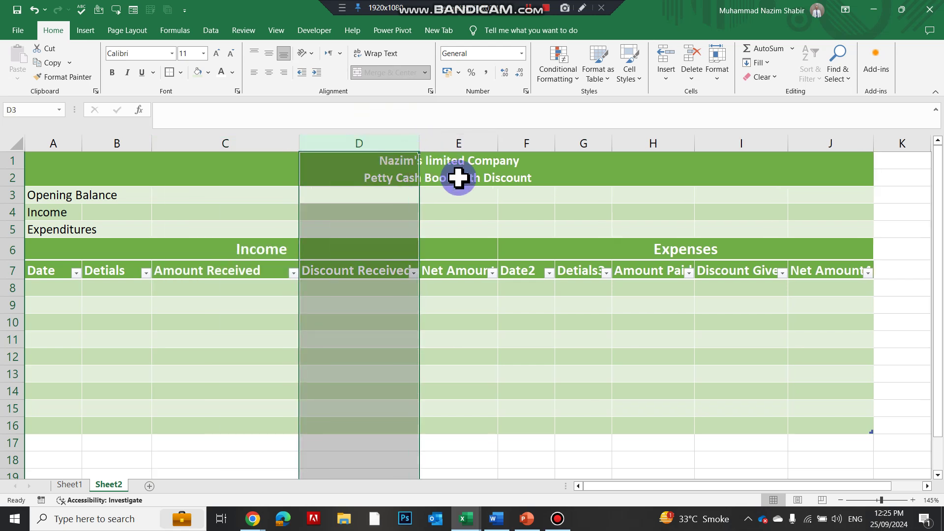
Remove the filter buttons from the table's header row A7:J7
click(29, 271)
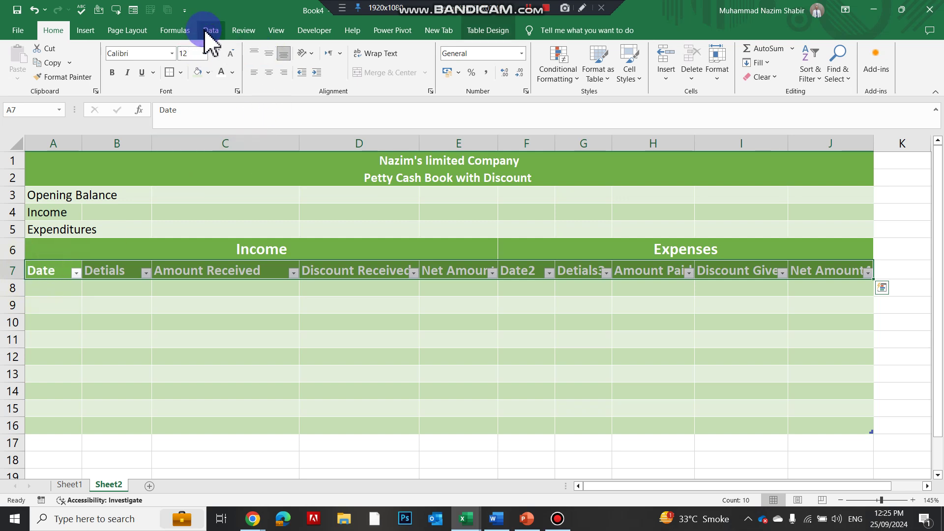
click(209, 30)
click(400, 62)
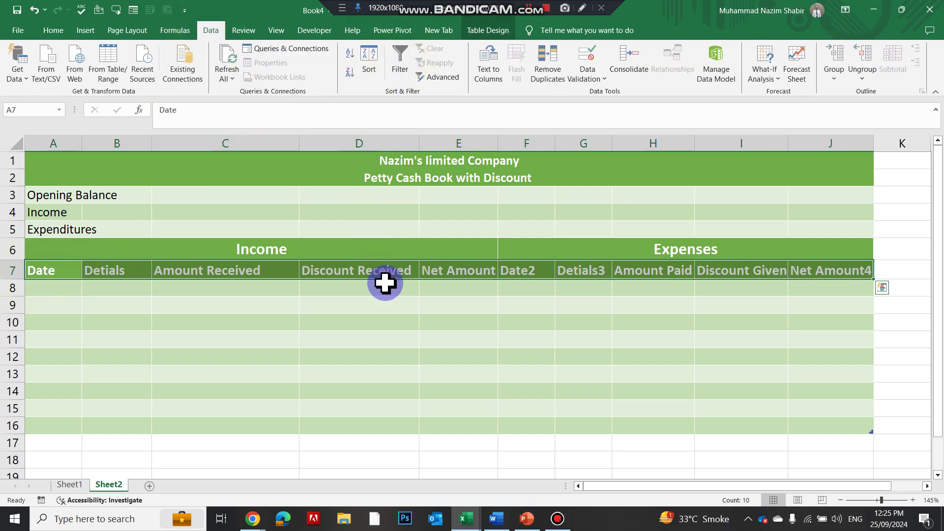
click(309, 308)
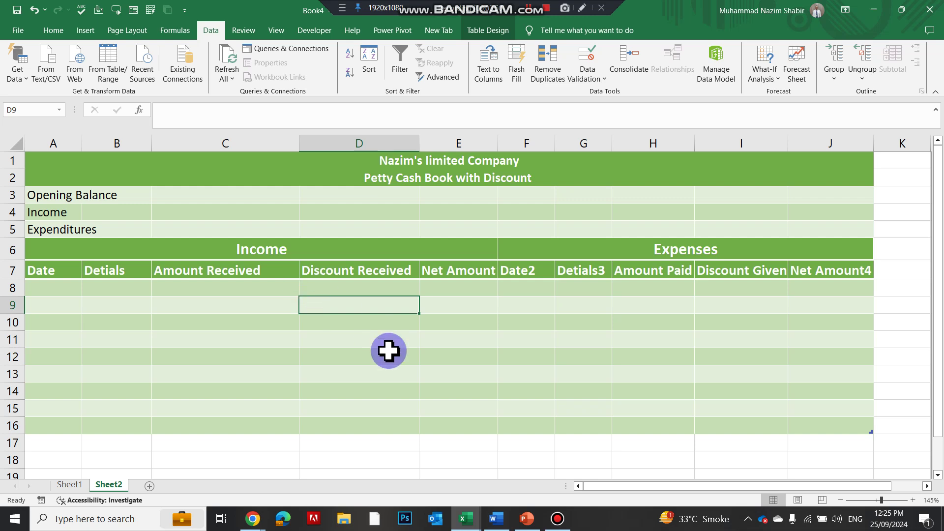
Enter a SUM formula in C16 that totals the Amount Received cells C8:C15
click(253, 426)
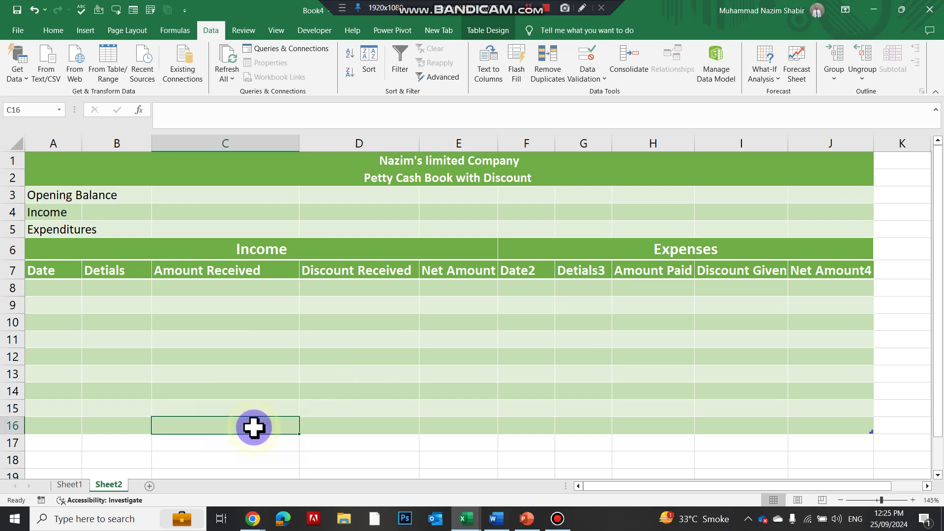
text(=su)
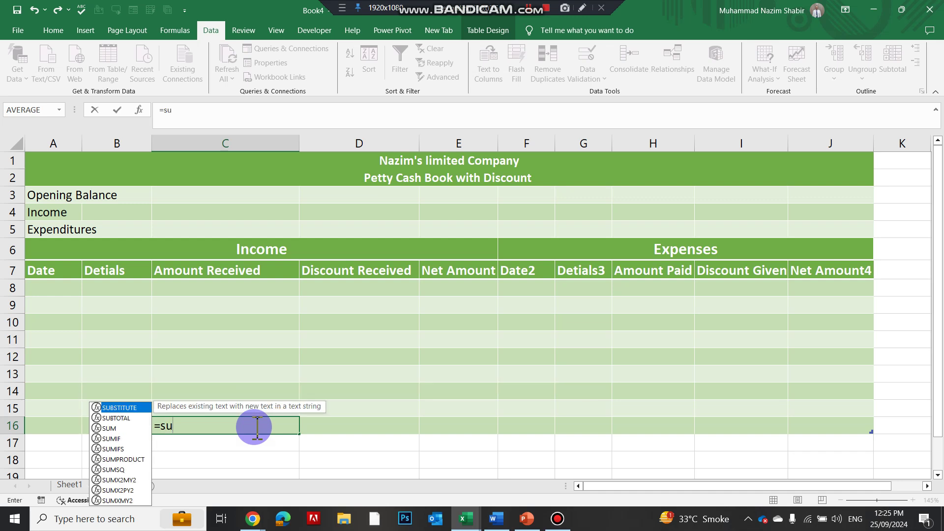
text(m)
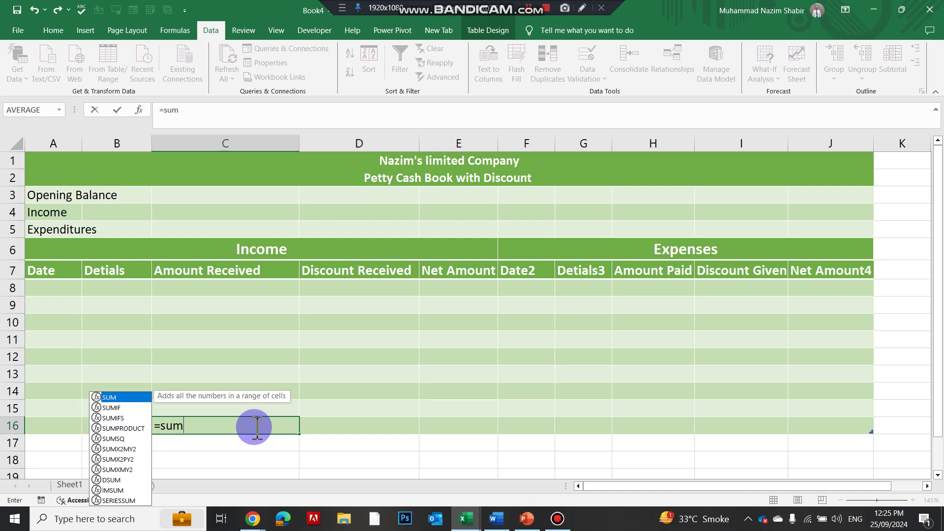
key(Tab)
key(Up)
key(shift+Up)
key(shift+Up)
key(shift+Up)
key(shift+Up)
key(shift+Up)
key(shift+Up)
key(shift+Up)
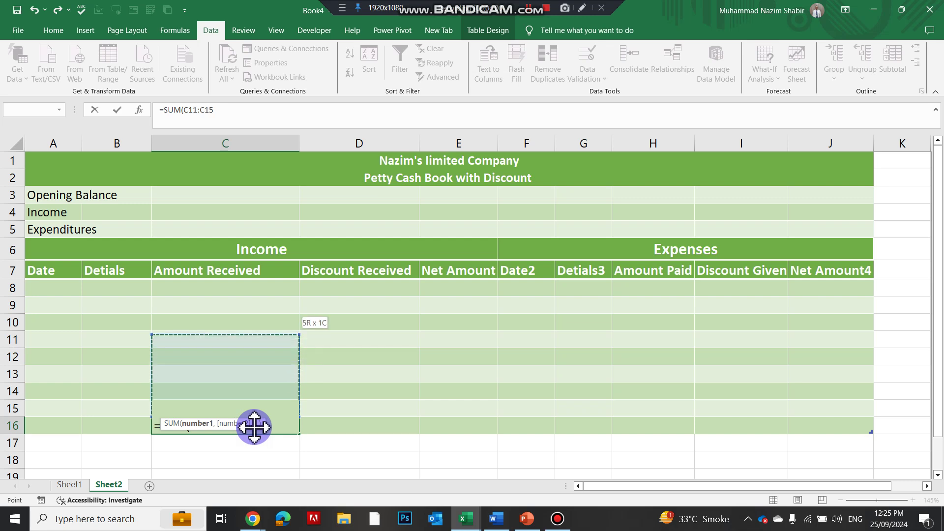
key(Return)
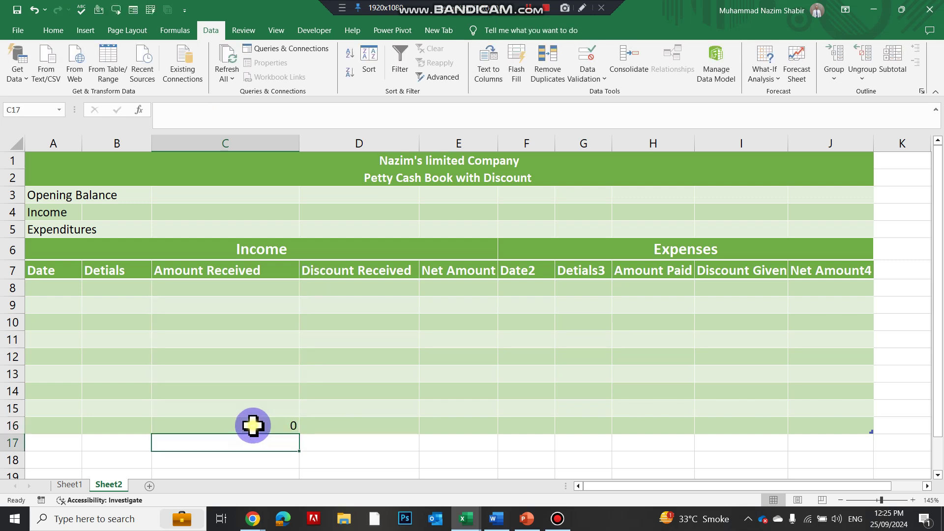
Fill the total formula from C16 across to E16, and copy it to H16:J16 for the expense amount columns
click(252, 425)
drag(299, 435, 480, 429)
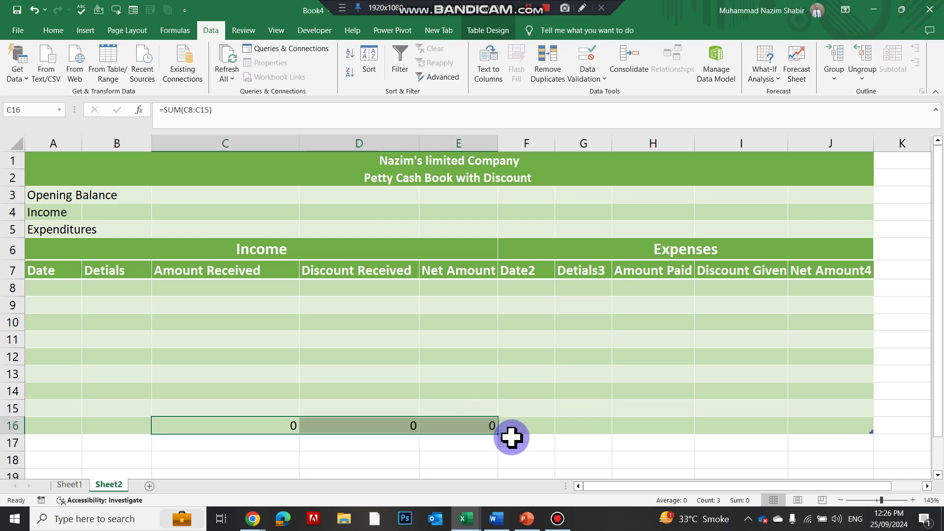
click(485, 426)
key(ctrl+c)
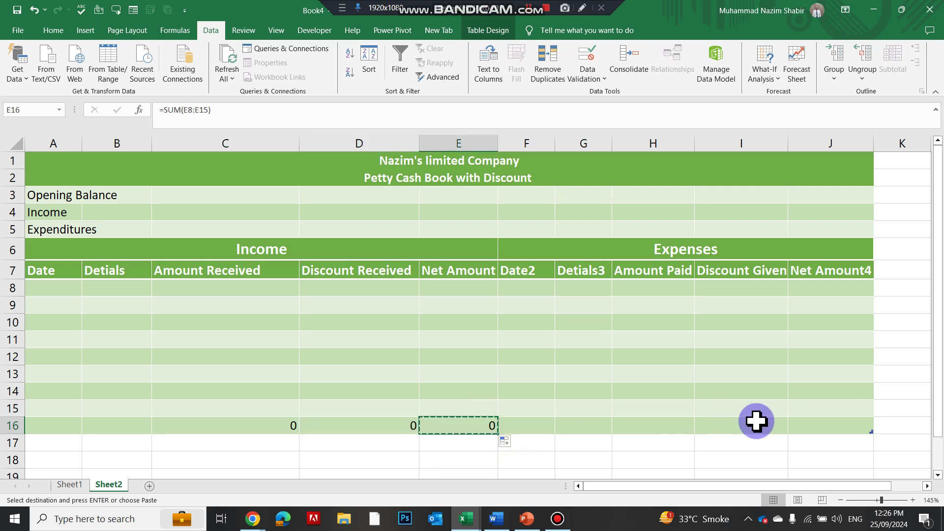
click(665, 427)
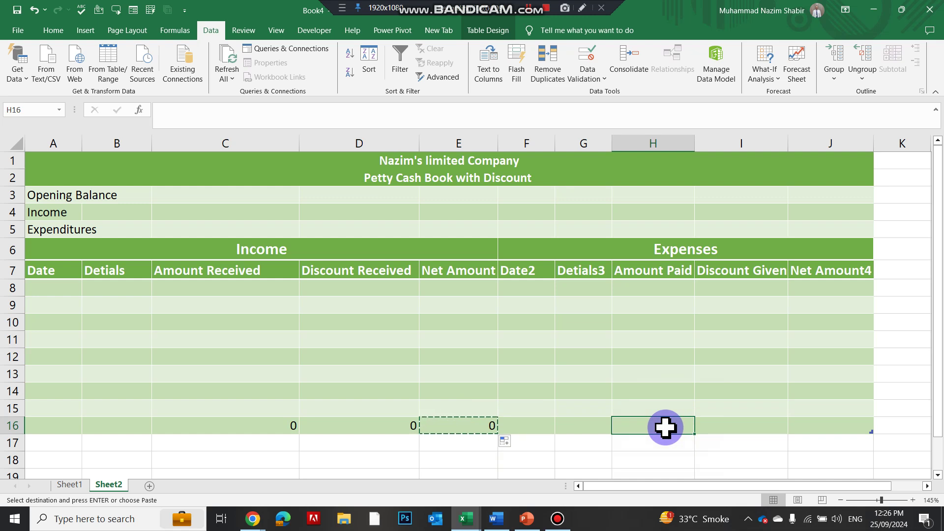
key(ctrl+v)
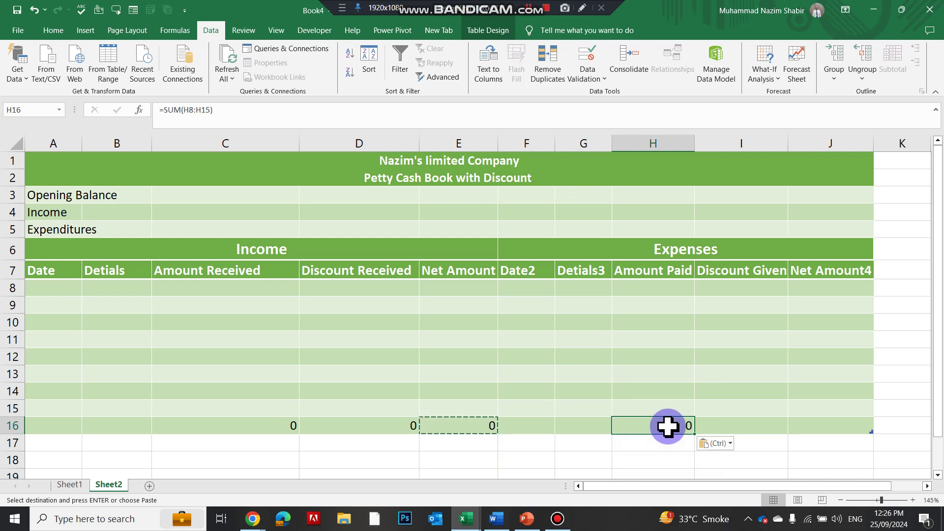
drag(747, 433, 870, 433)
Try to remove the number suffix from the expense headers Date2 in F7 and Detials3 in G7
double_click(536, 267)
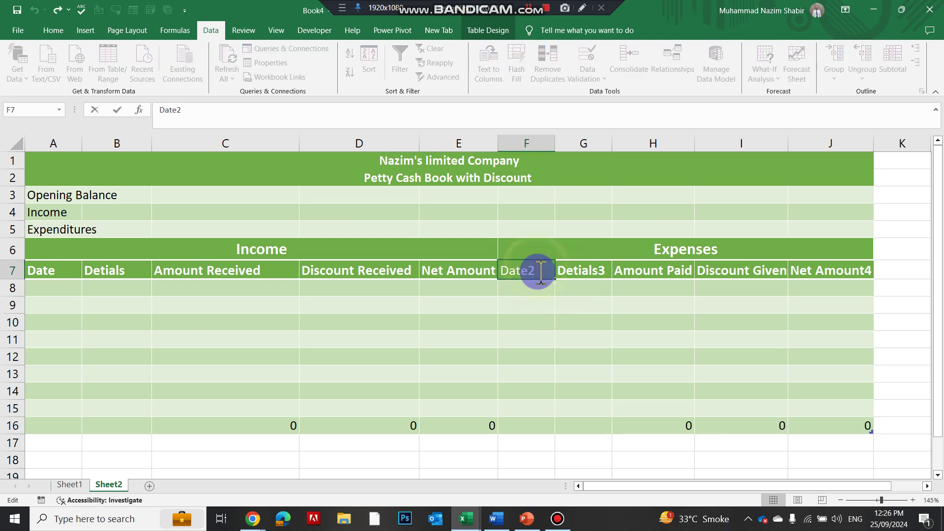
key(Escape)
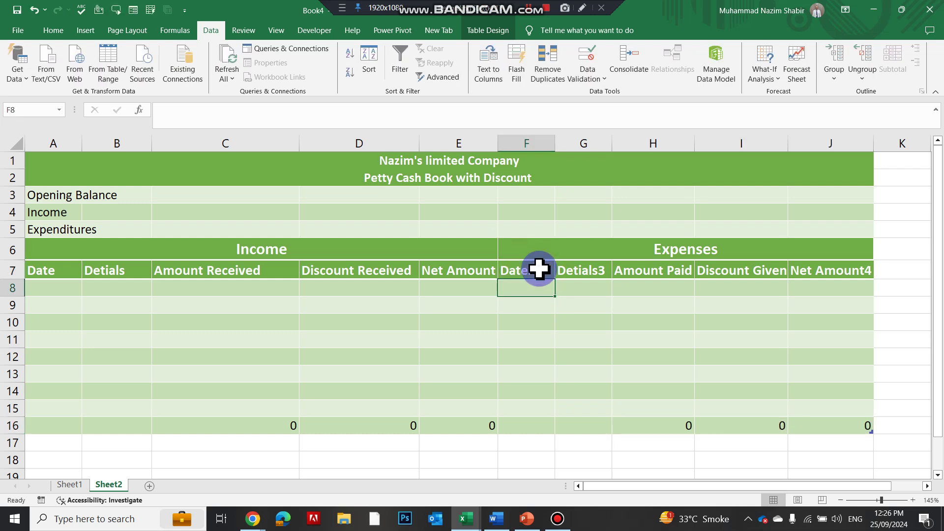
double_click(608, 268)
key(Return)
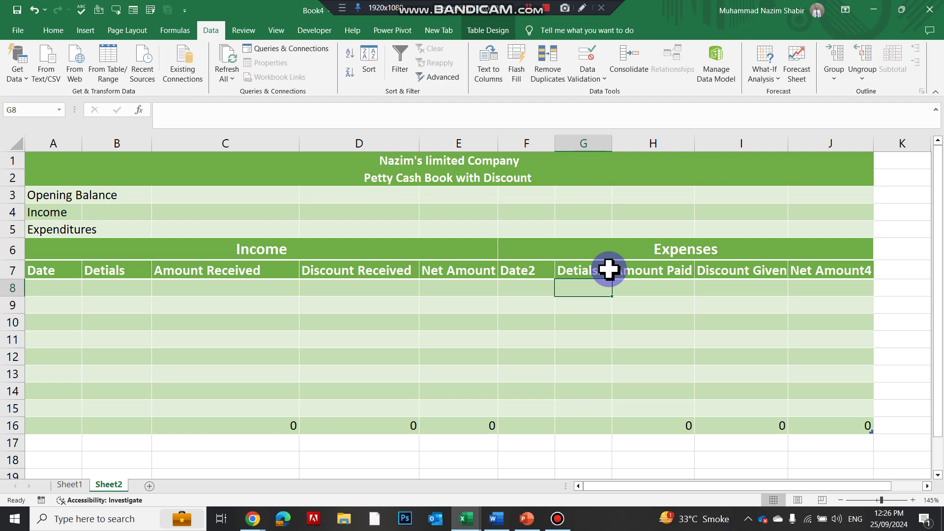
key(ctrl+z)
double_click(609, 269)
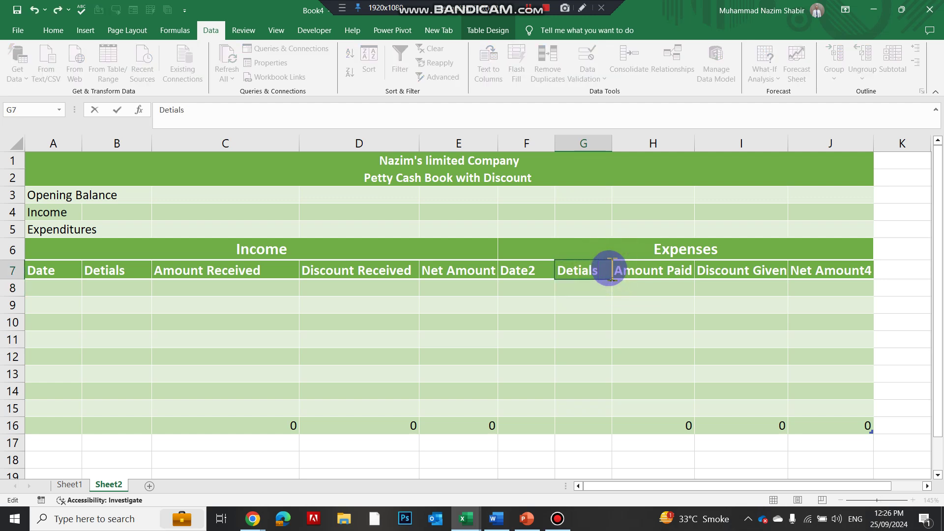
key(Return)
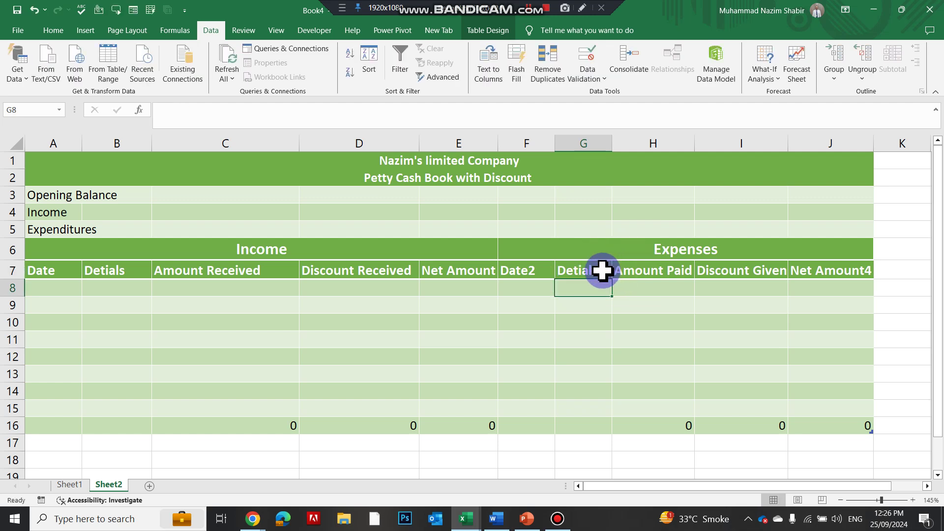
key(ctrl+z)
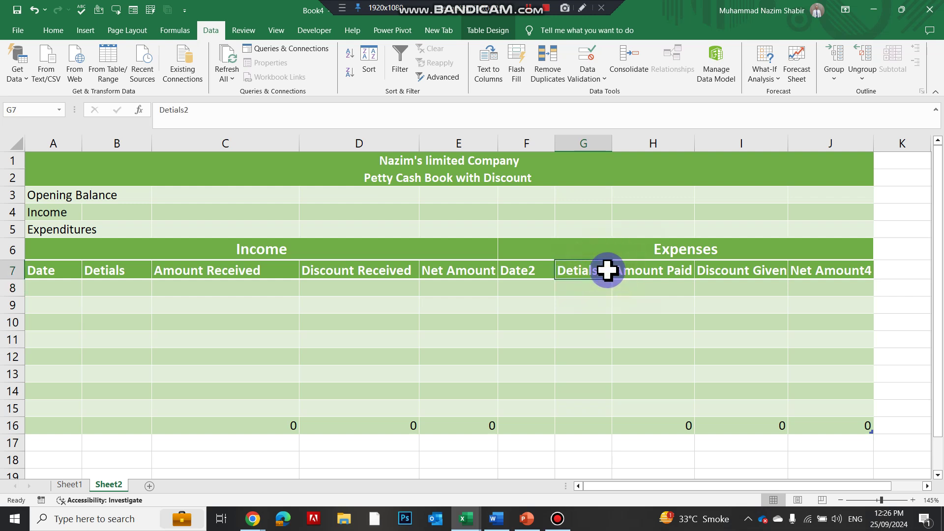
double_click(542, 270)
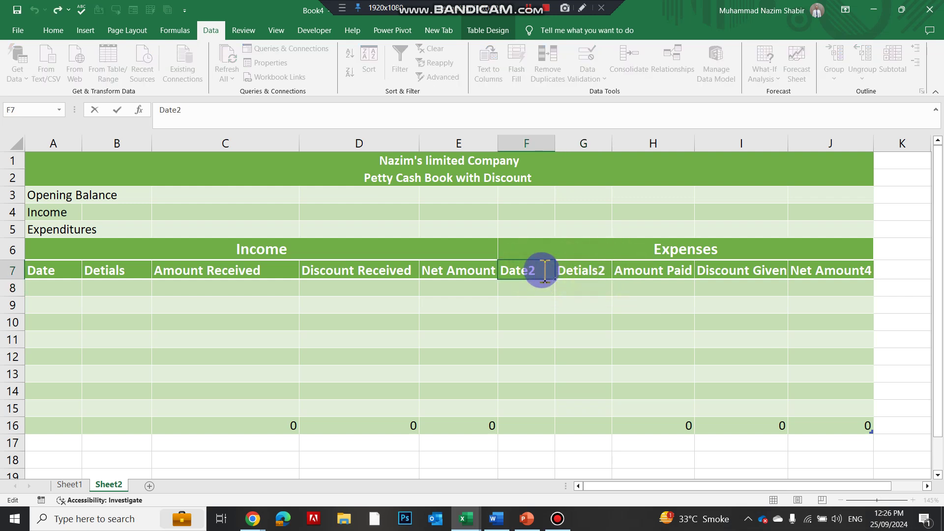
click(565, 289)
Widen the Amount Paid column H slightly and rename the expense headers in F7 and G7 to "Date." and "Detials."
click(679, 268)
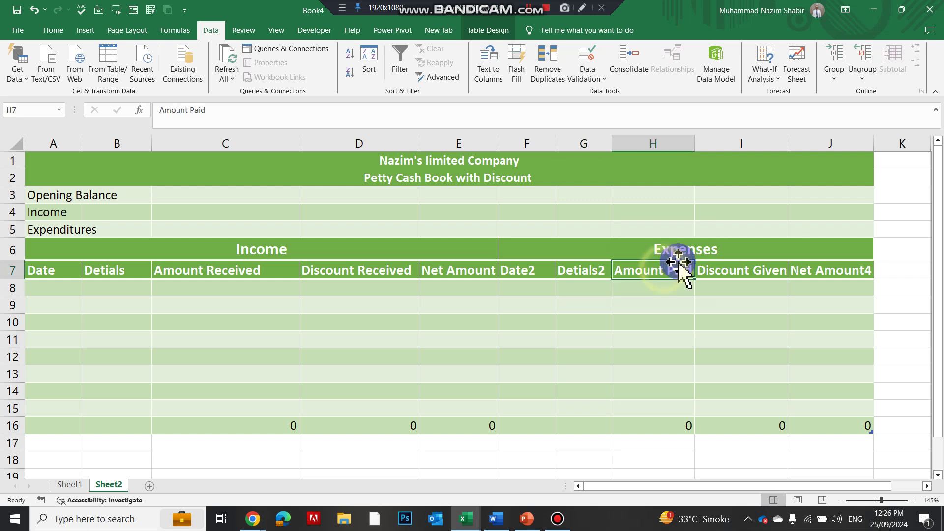
drag(697, 141, 702, 141)
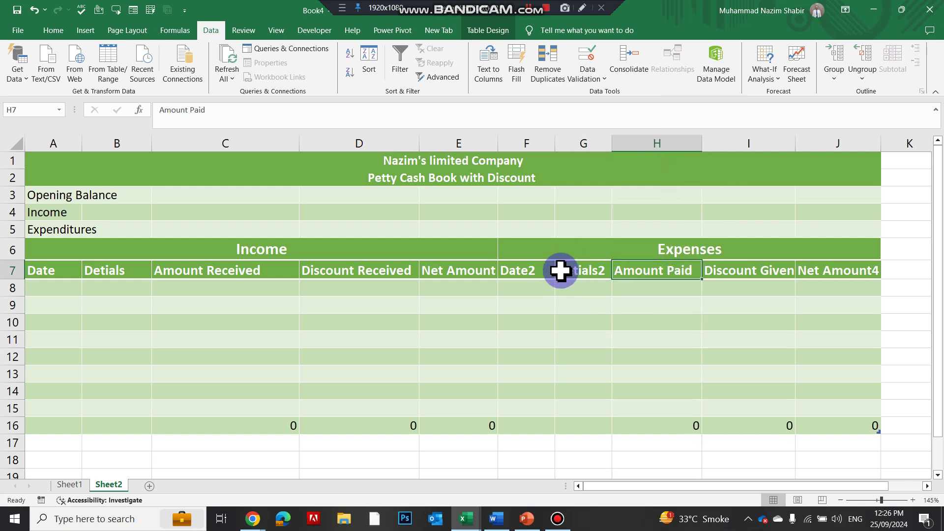
click(531, 276)
double_click(540, 270)
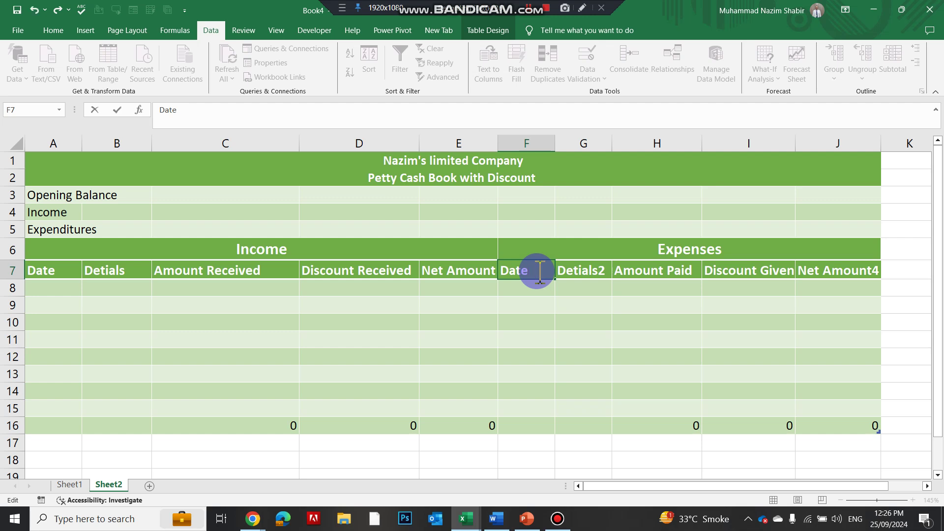
key(Return)
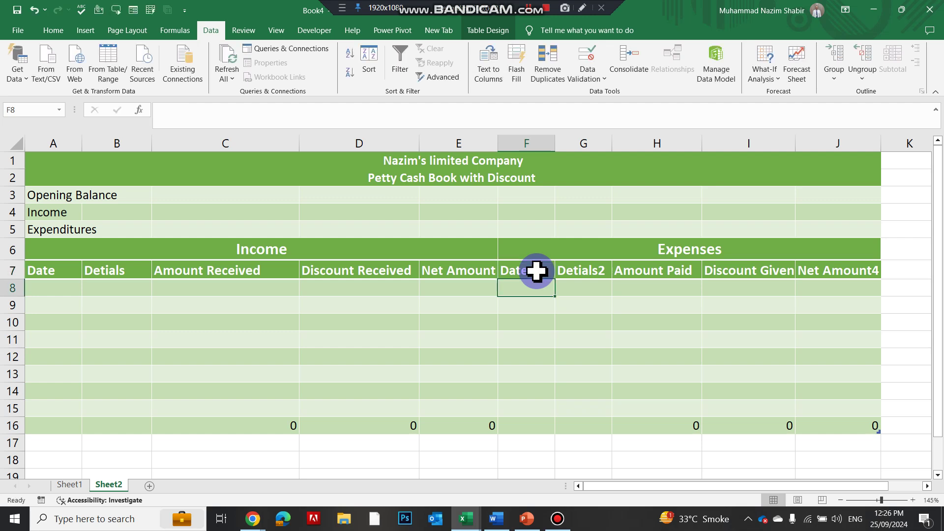
double_click(601, 272)
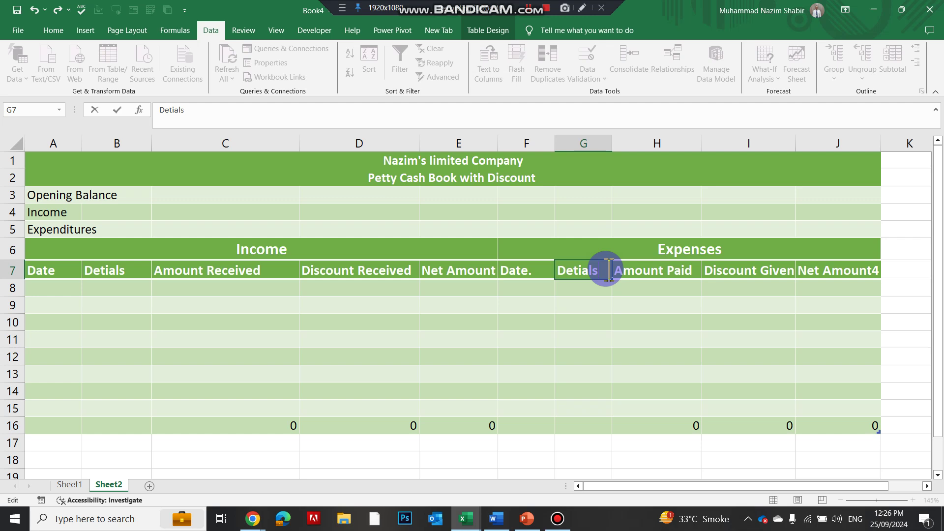
text(.)
key(Return)
click(659, 269)
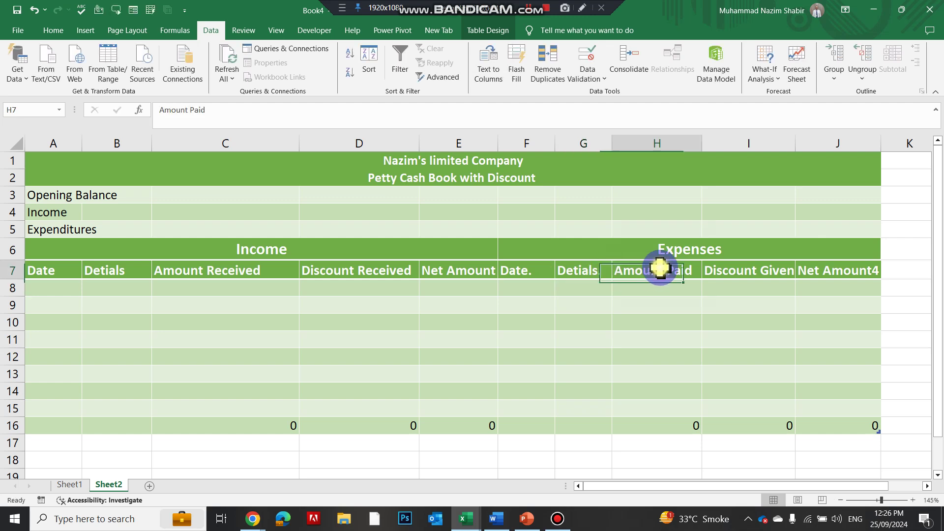
click(805, 274)
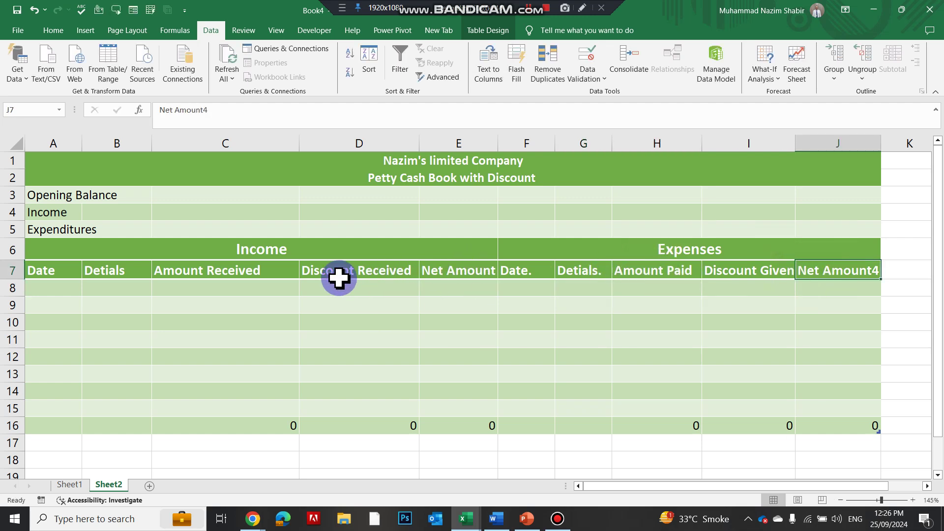
Merge and center the Opening Balance label across A3:B3 and the Income label across A4:B4
click(328, 230)
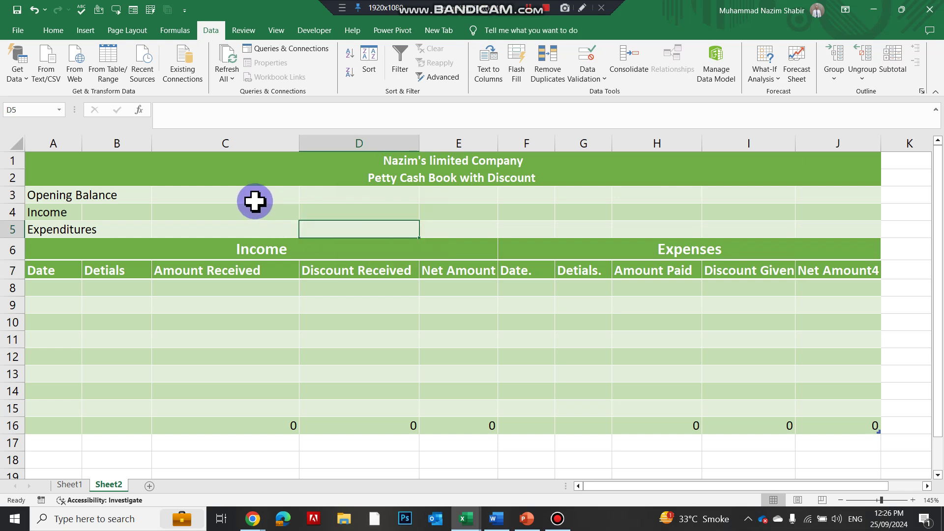
click(110, 199)
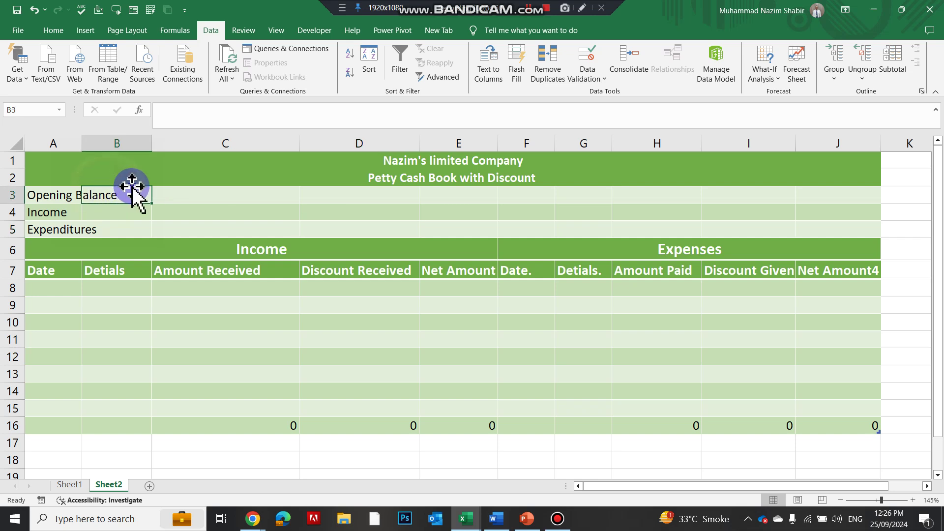
drag(62, 194, 105, 190)
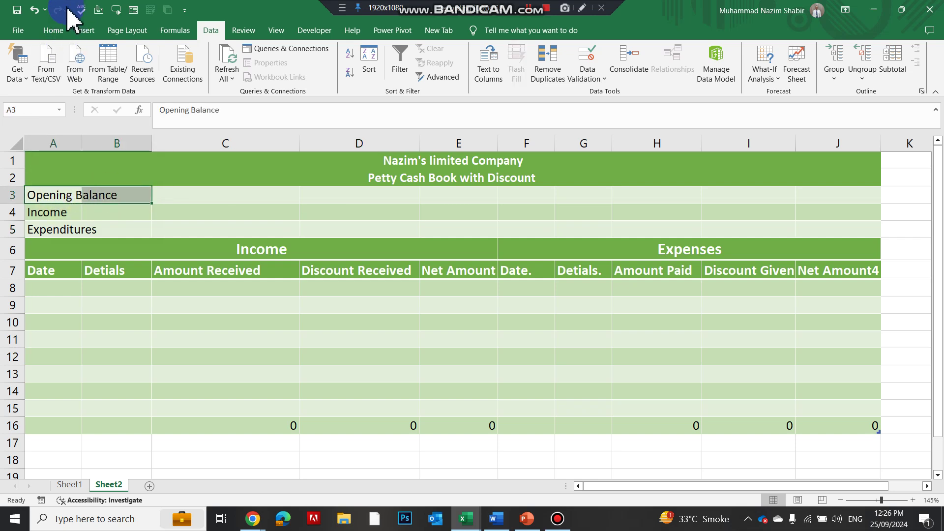
click(53, 30)
click(375, 72)
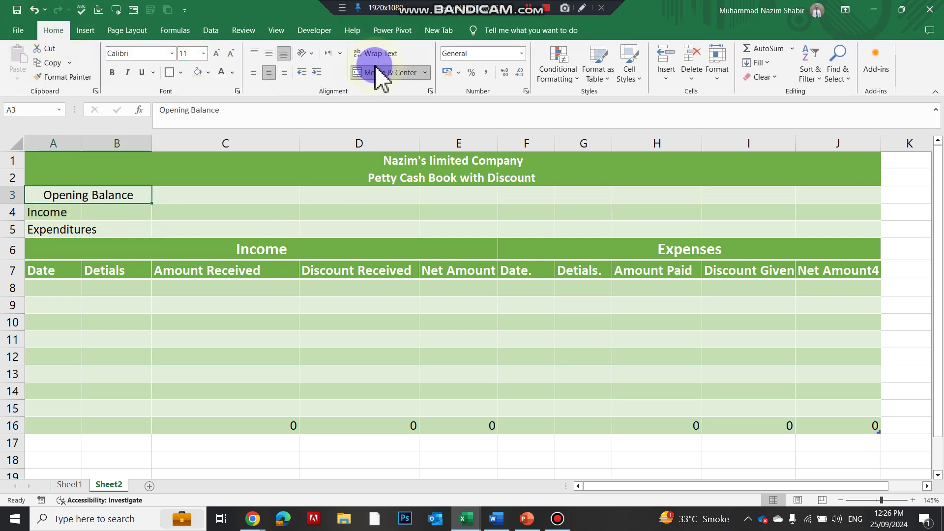
drag(74, 217, 120, 211)
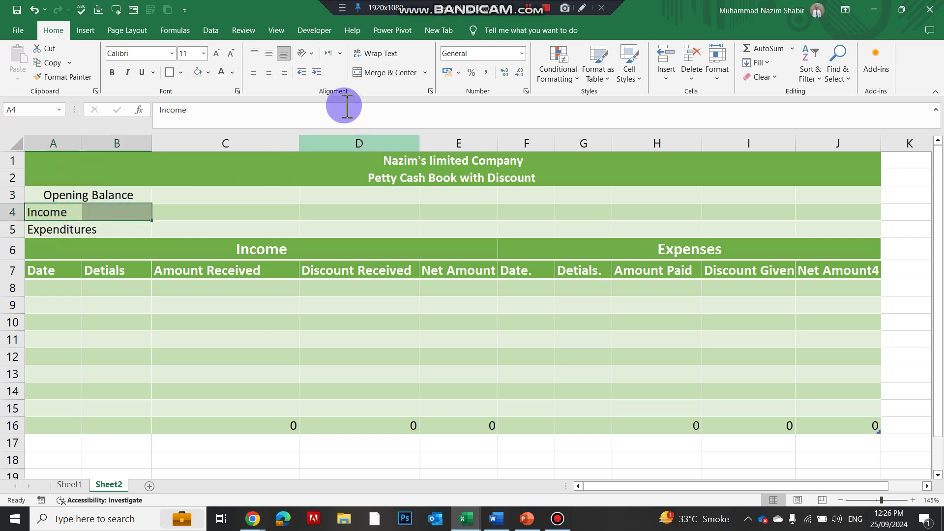
click(374, 72)
click(54, 229)
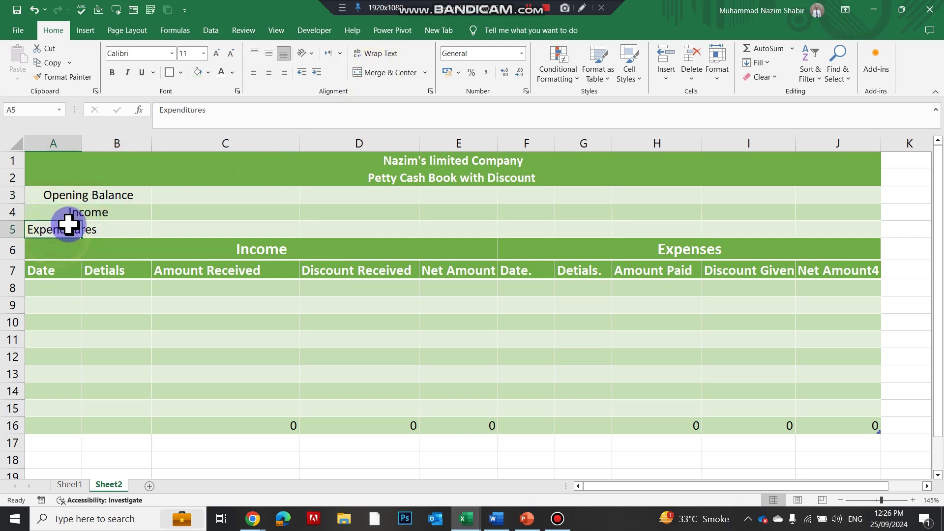
click(99, 214)
click(101, 194)
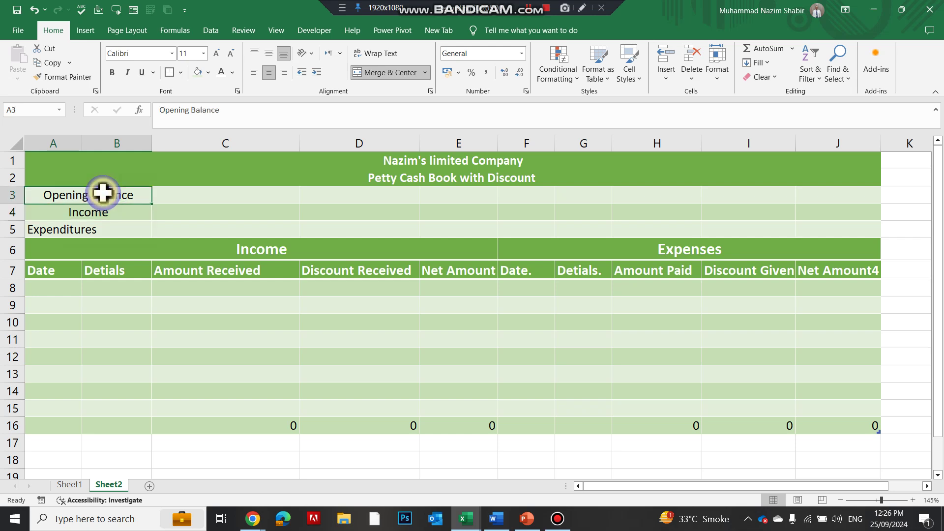
Merge and center the Expenditures, Income and Opening Balance labels across columns A to C in rows 5, 4 and 3
drag(78, 230, 177, 234)
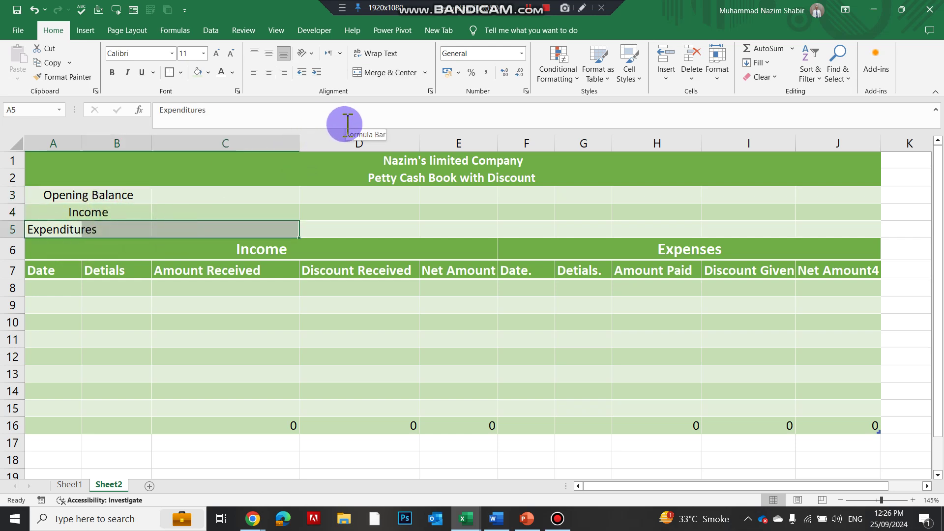
click(384, 72)
drag(88, 214, 197, 214)
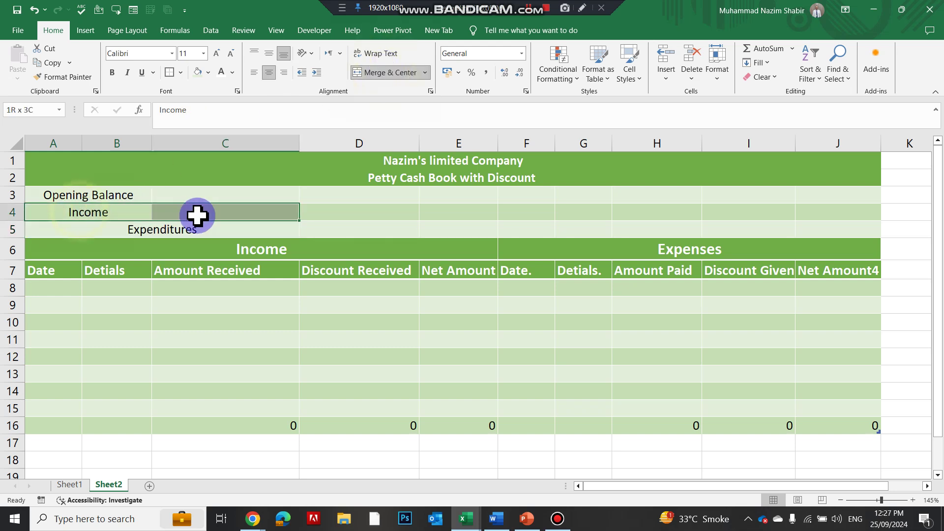
click(374, 74)
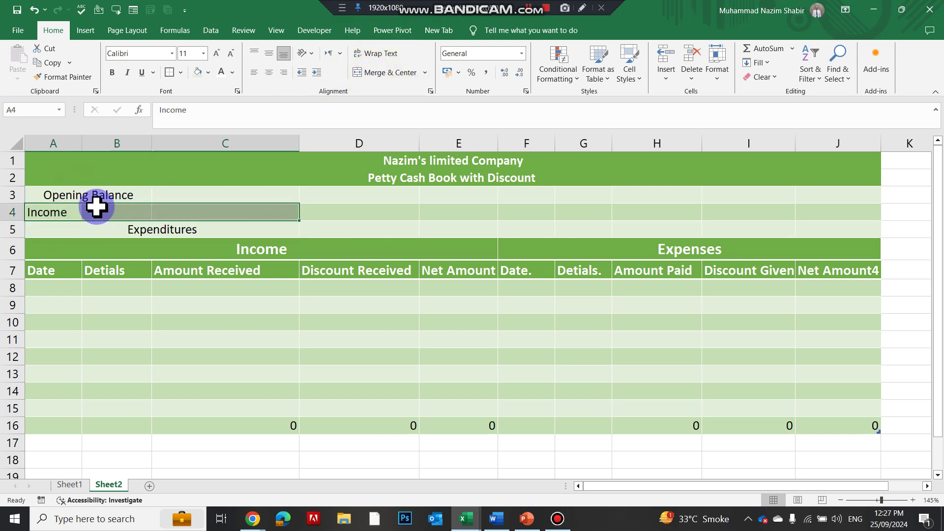
click(388, 74)
drag(59, 195, 205, 192)
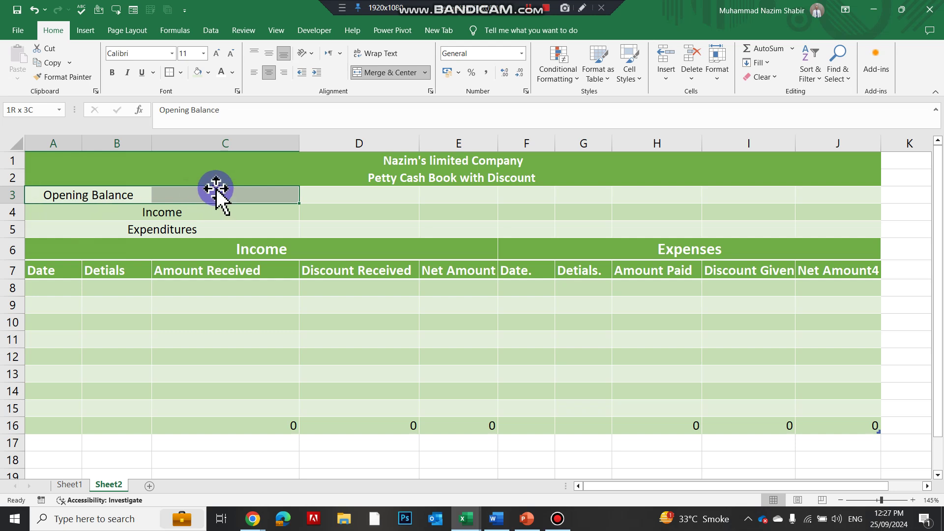
click(373, 74)
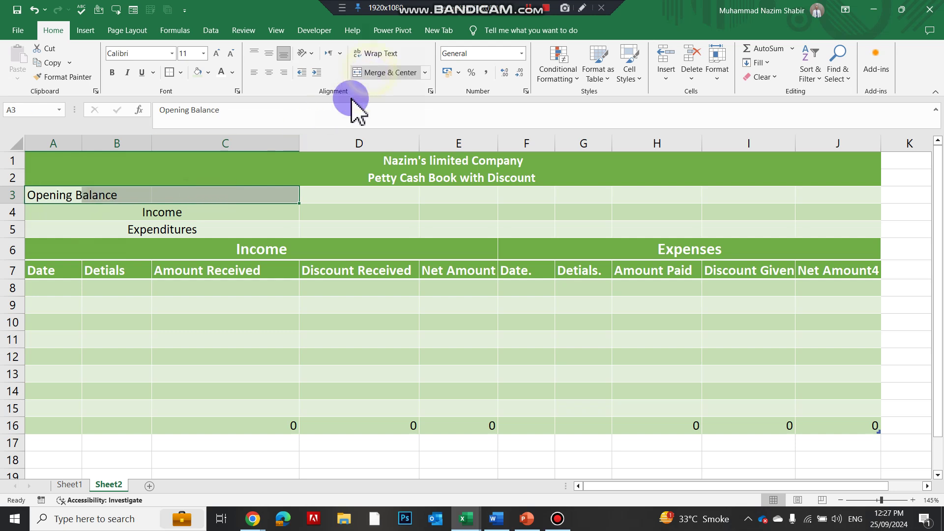
click(365, 74)
click(183, 210)
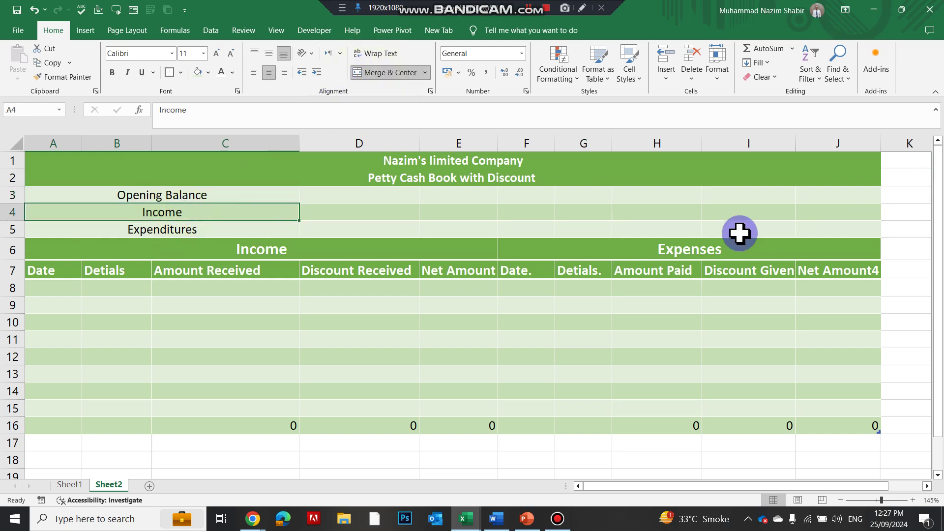
drag(740, 197, 738, 216)
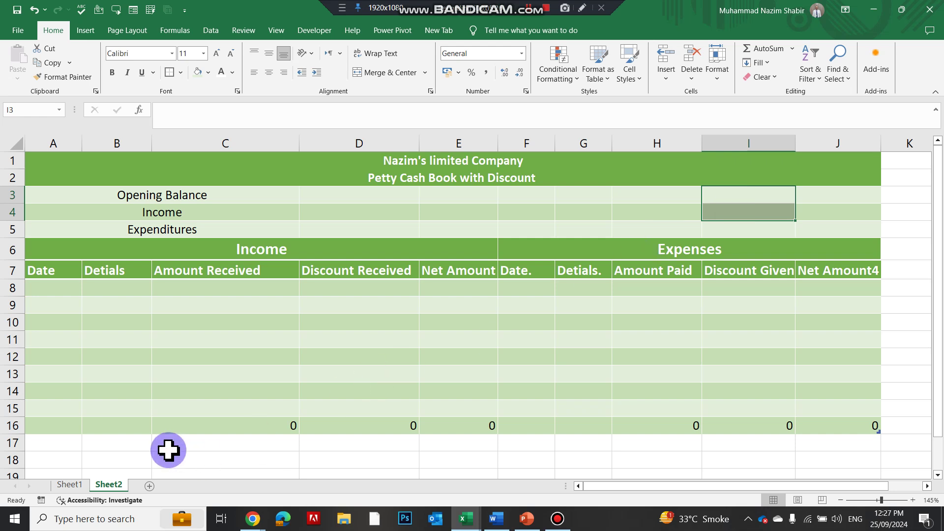
Enter today's date in the first income Date cell, A8
click(62, 286)
key(ctrl+semicolon)
key(Return)
Enter 1-jan-2024 as the income date in A8 and format the cell as Short Date
click(80, 291)
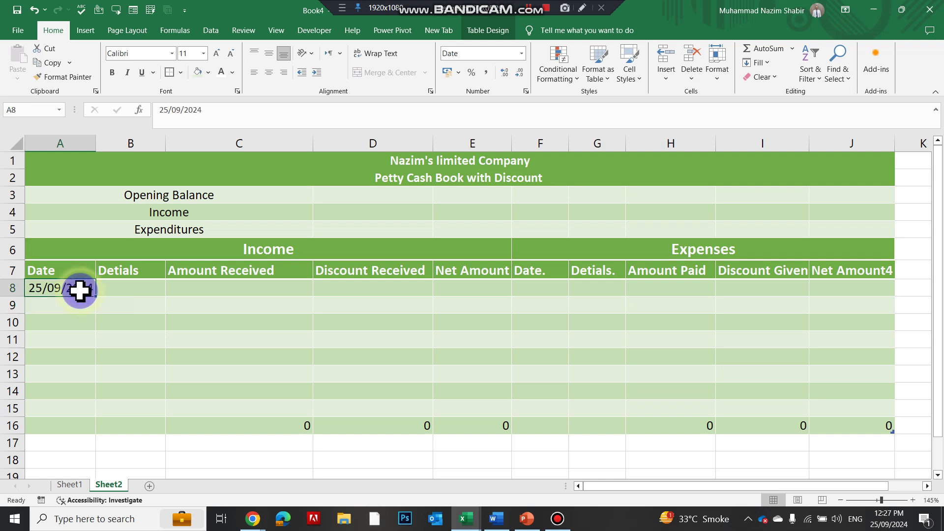
text(1-jan-)
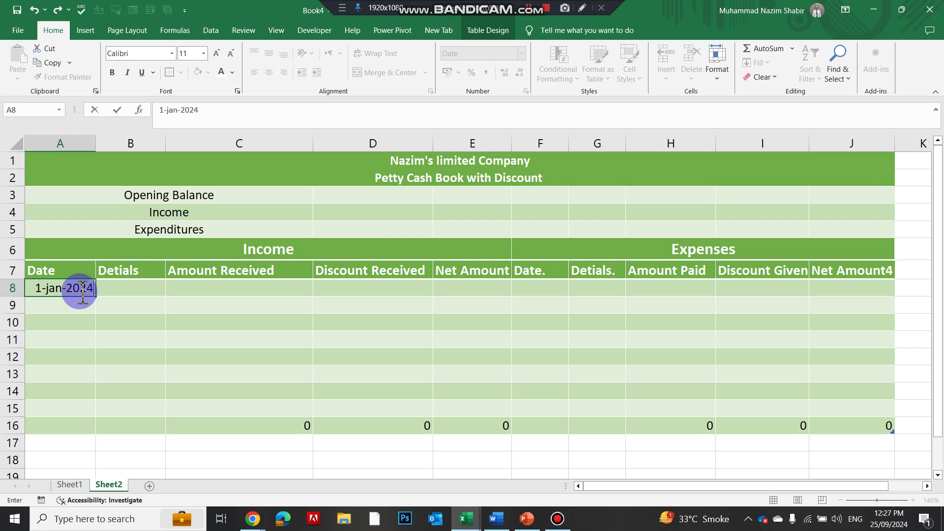
key(Return)
click(78, 290)
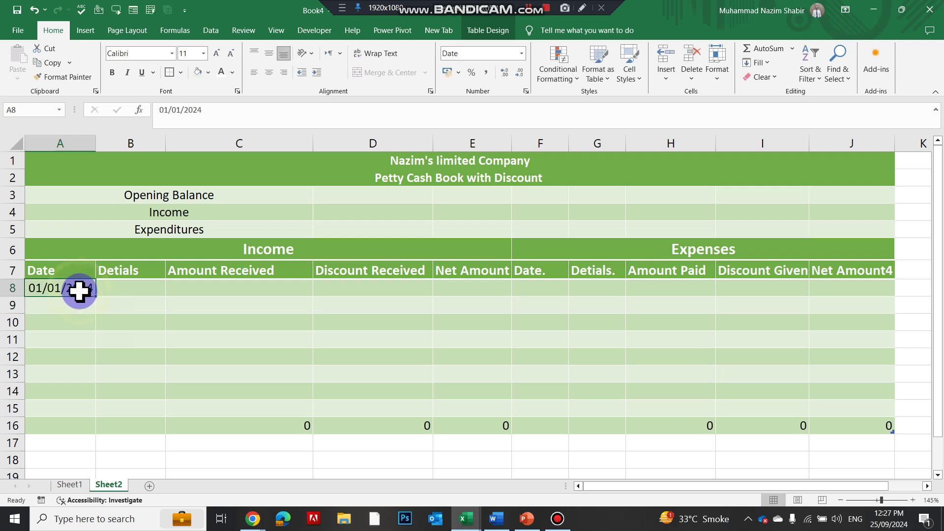
click(75, 304)
click(76, 286)
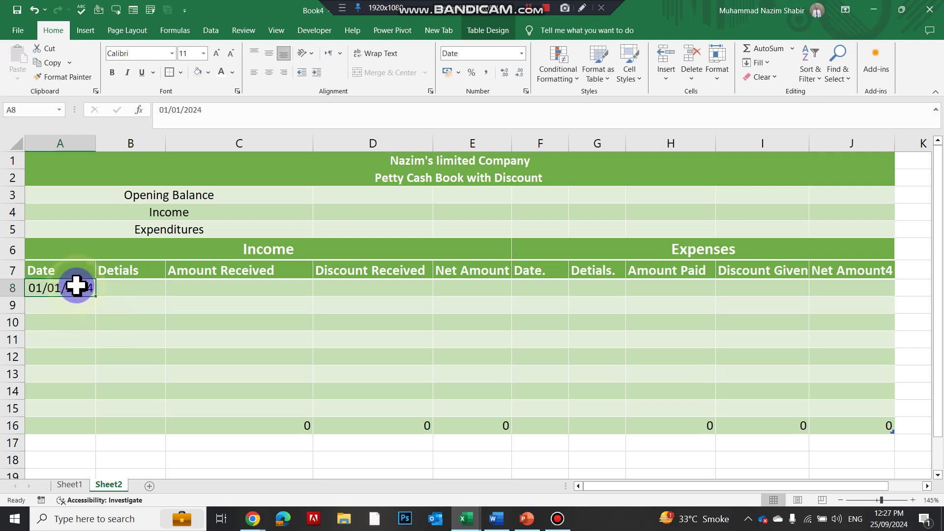
click(521, 53)
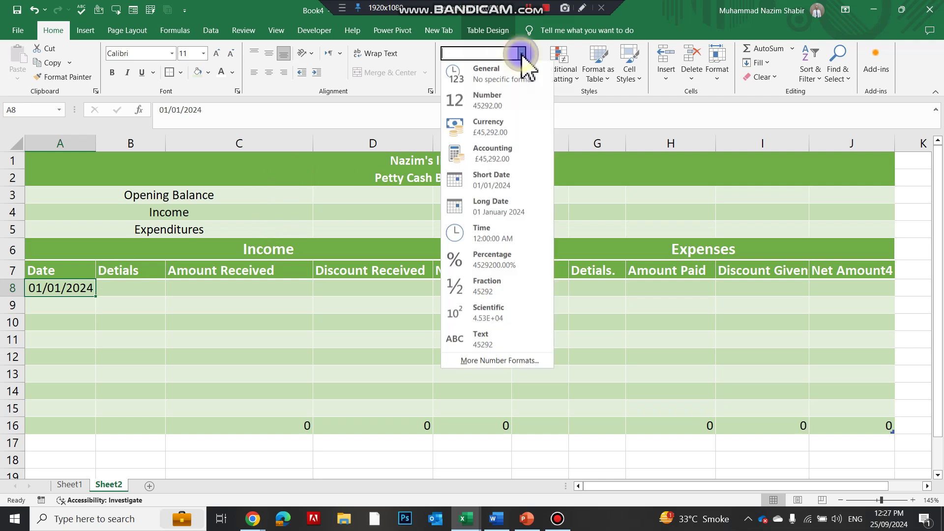
click(492, 182)
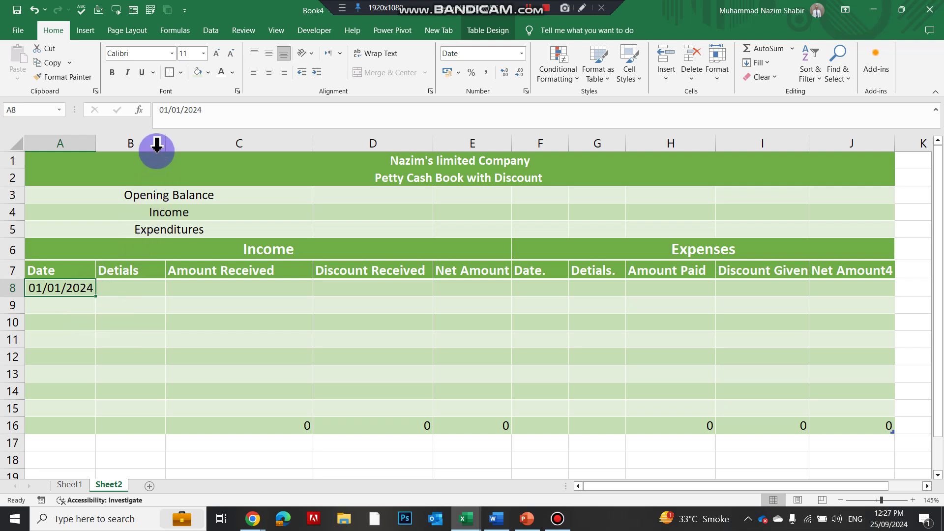
Widen the income Detials column B and enter Sales in B8
drag(165, 143, 171, 143)
click(165, 284)
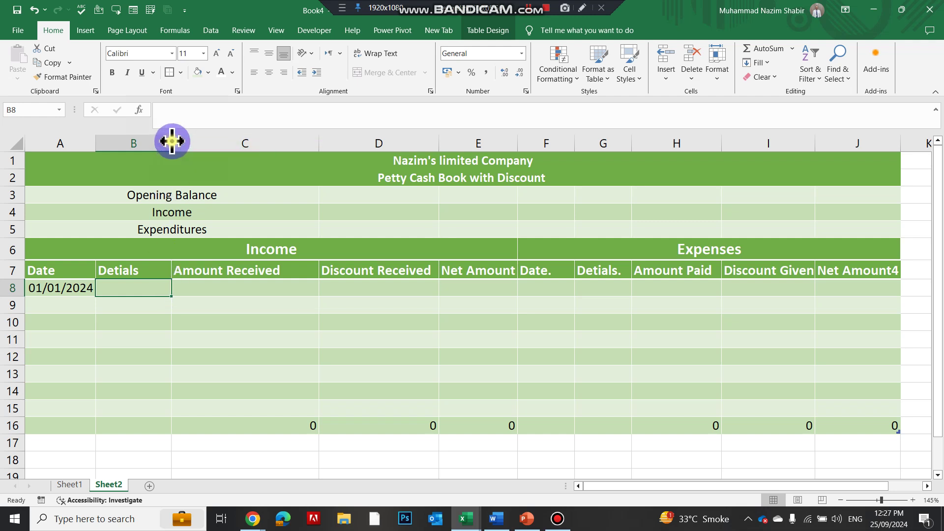
drag(171, 142, 186, 145)
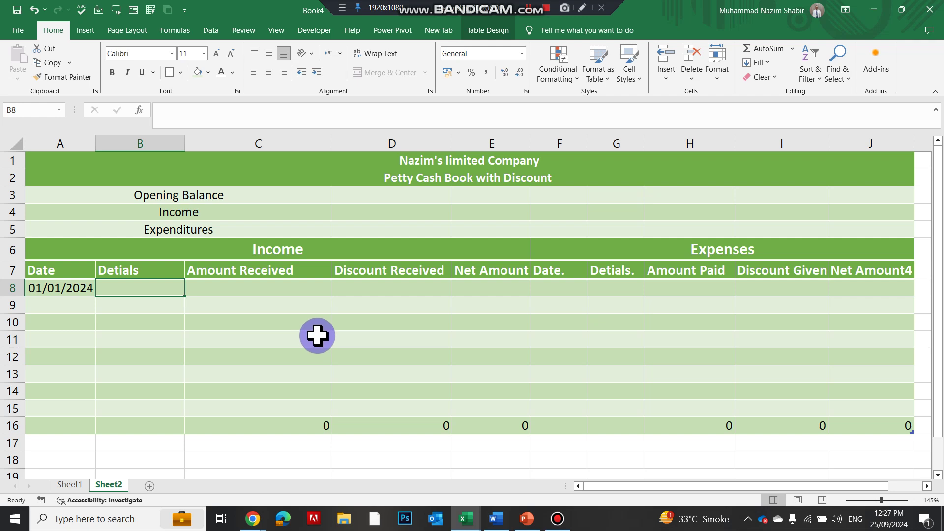
text(Sales)
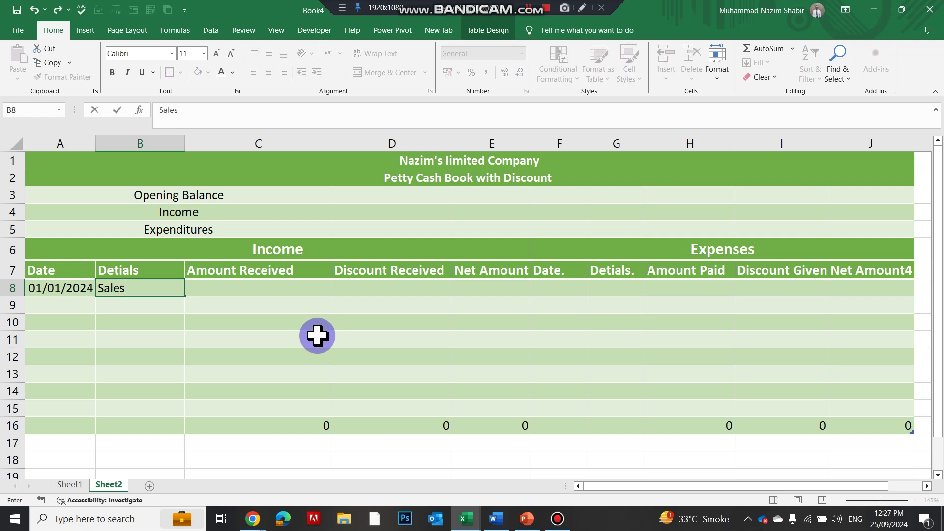
key(Return)
Enter 2000 as the Amount Received in C8 and 500 as the Discount Received in D8
key(Up)
key(Right)
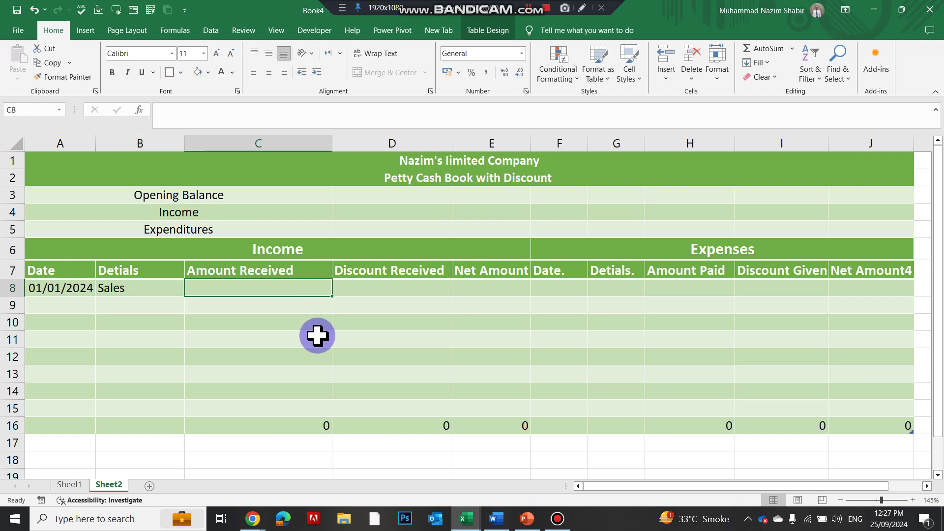
text(1)
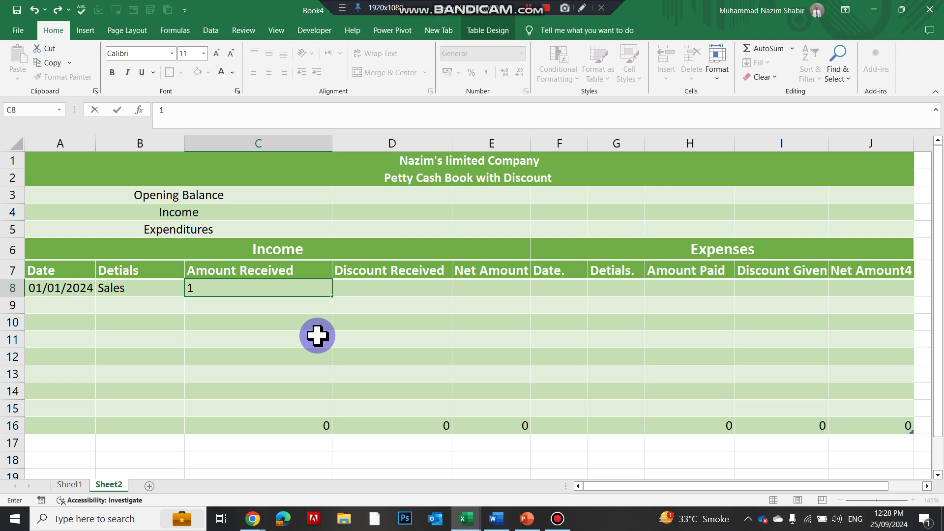
key(Return)
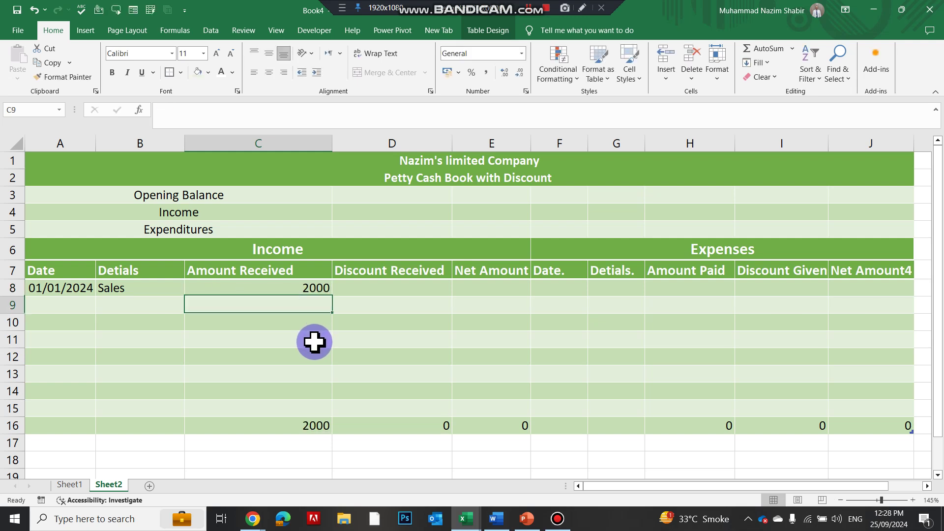
key(Up)
key(Right)
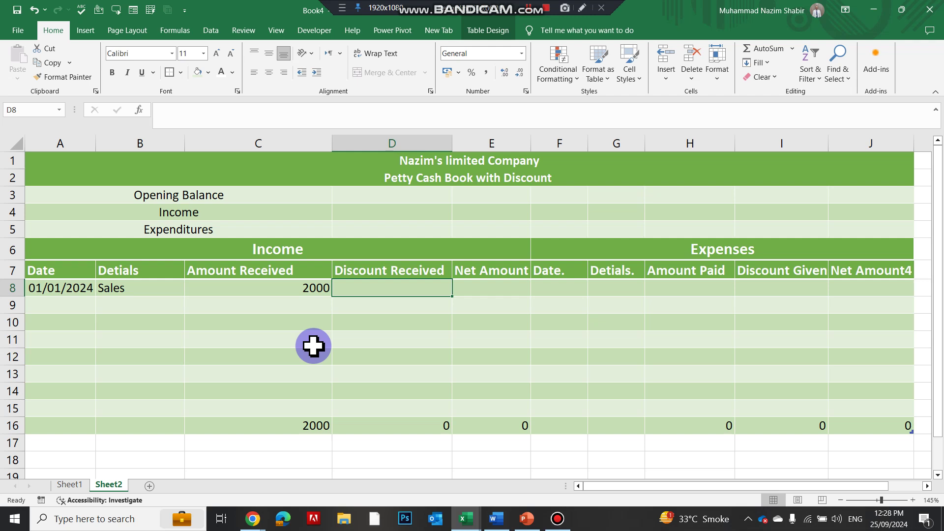
text(500)
key(Return)
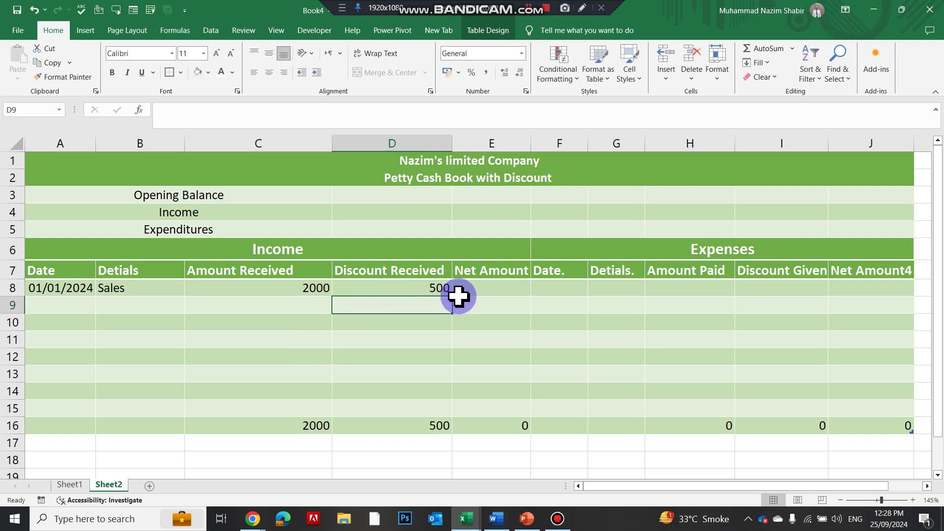
Calculate the income Net Amount in E8 with a formula subtracting Discount Received from Amount Received
click(475, 292)
text(=)
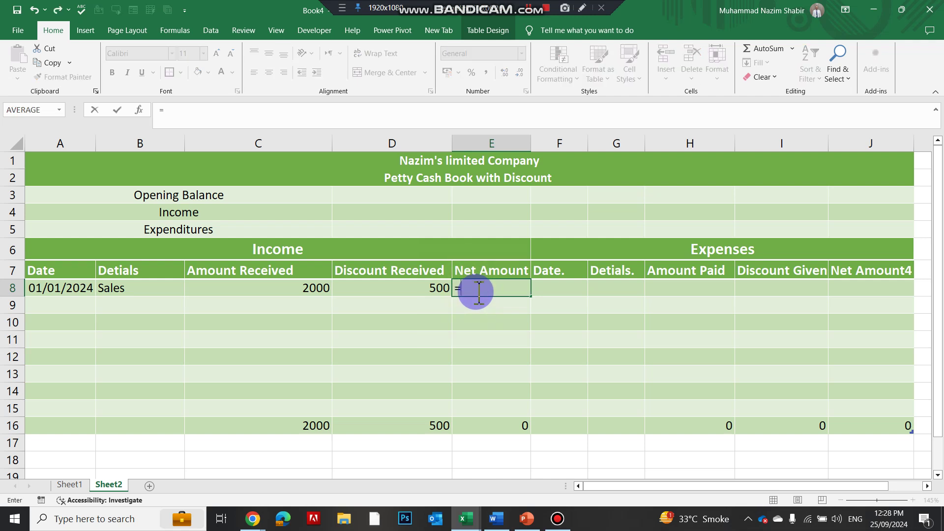
key(Left)
key(Left)
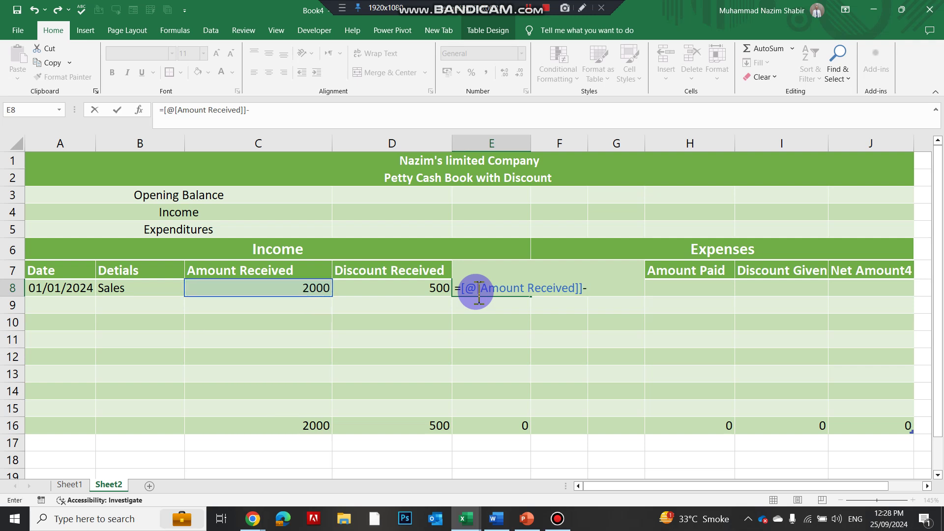
text(-)
key(Left)
key(Left)
key(Right)
key(Return)
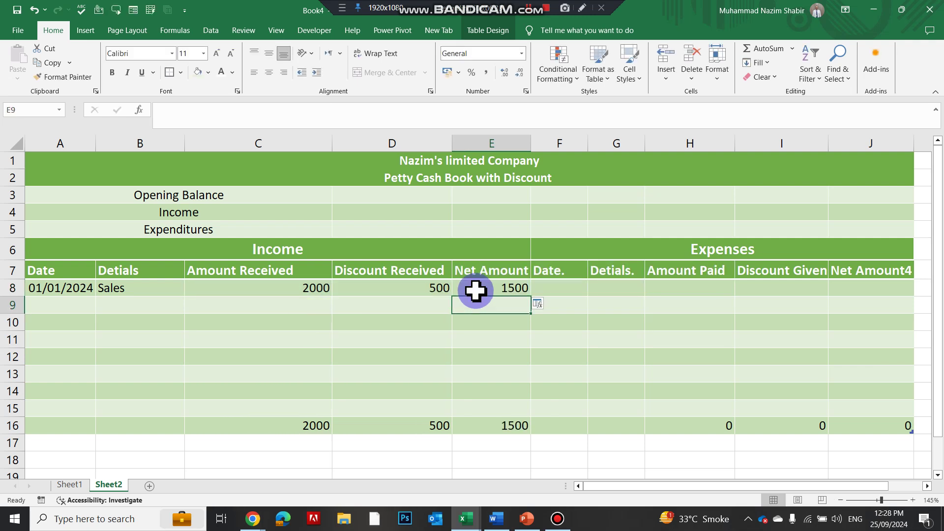
click(509, 289)
drag(485, 267, 468, 423)
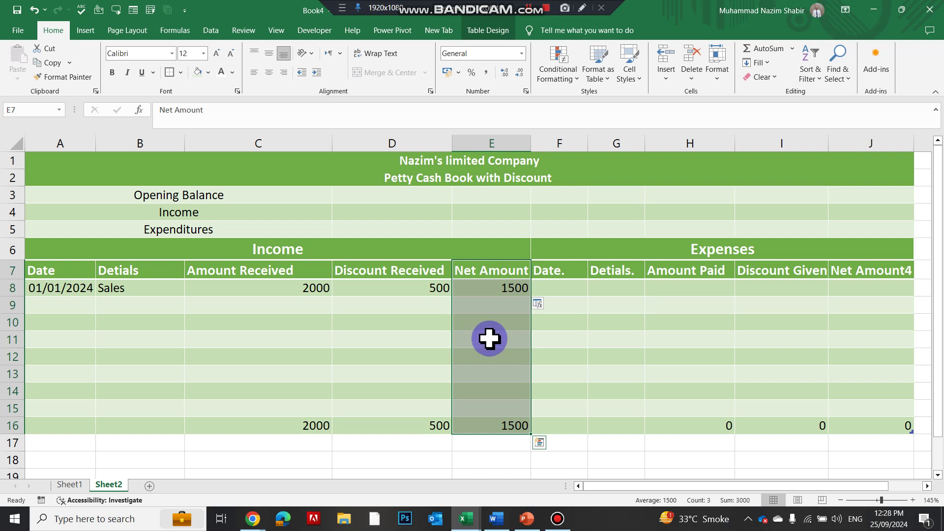
Label the totals row by entering Total in B16
click(131, 424)
text(Total)
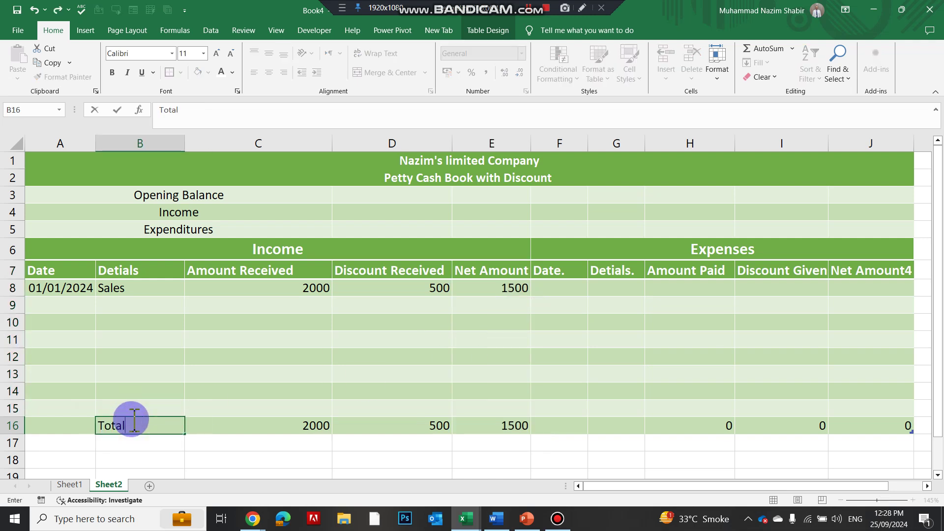
key(Return)
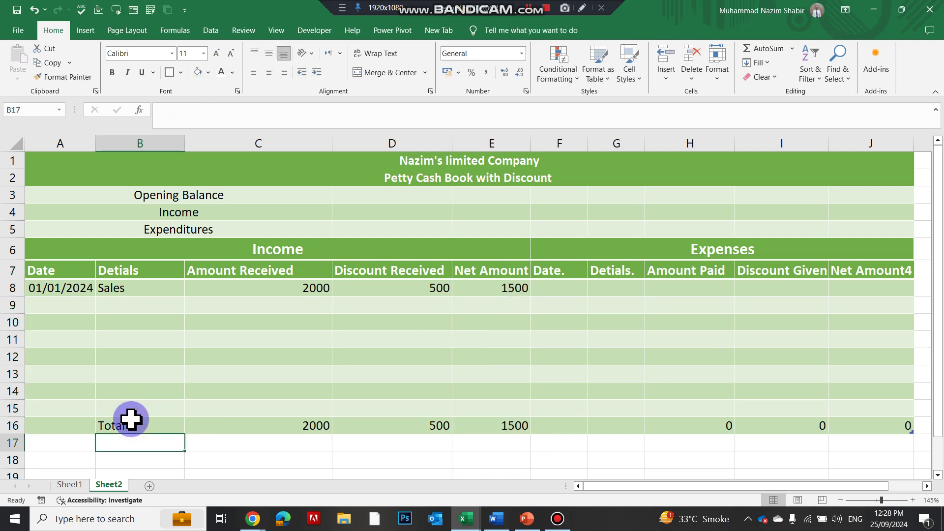
Enter today's date, 25/09/2024, in the first expense Date cell, F8
click(609, 290)
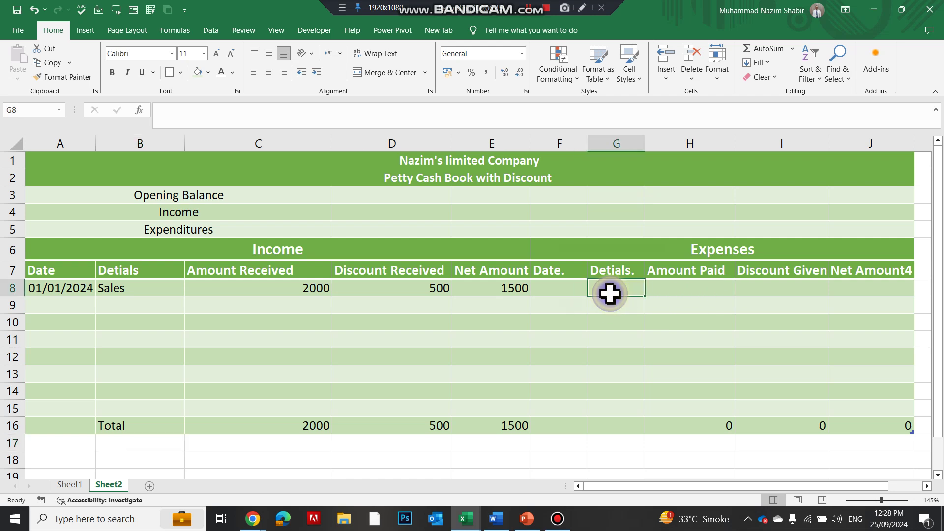
click(568, 292)
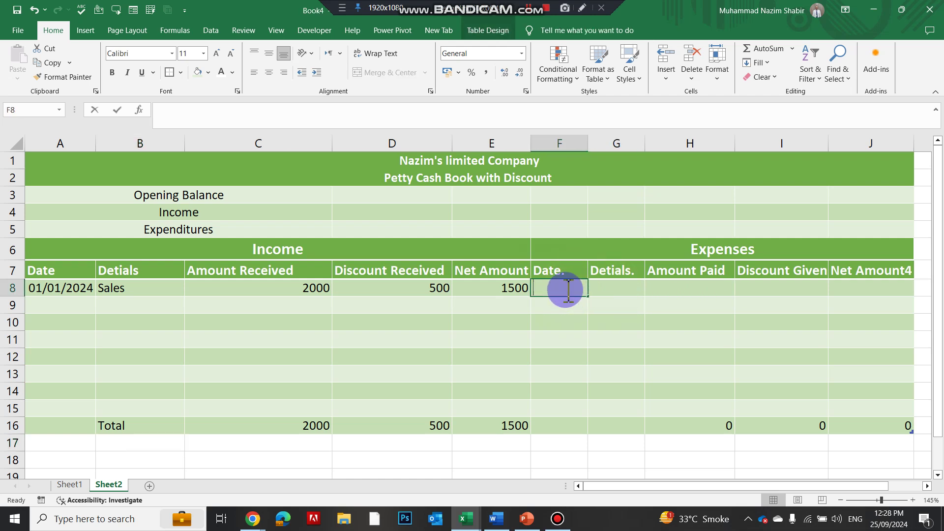
text(:)
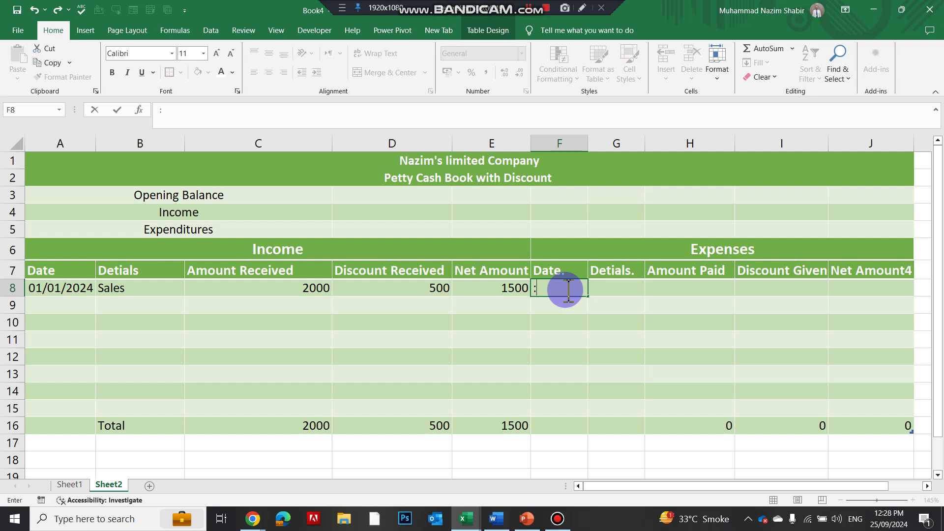
key(ctrl+semicolon)
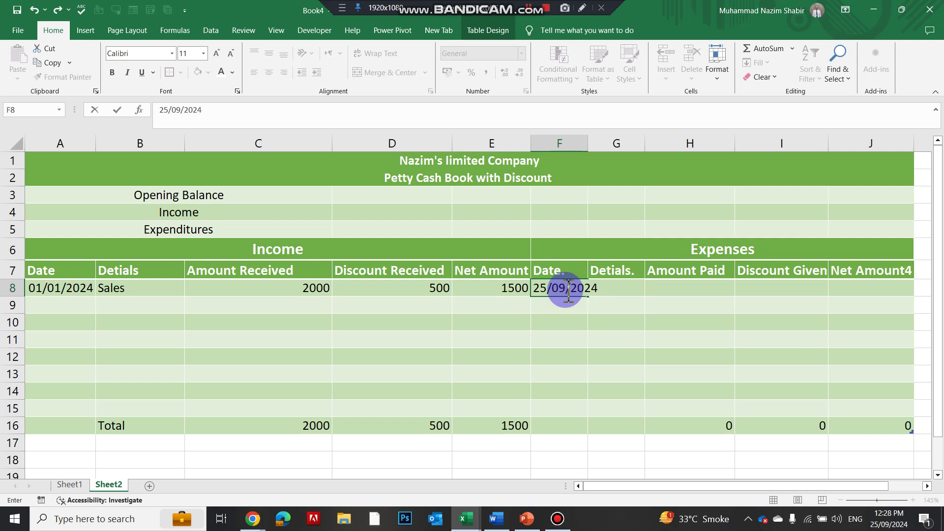
key(Return)
Enter Purchase in the first expense Details cell, G8, using the spelling check to correct the word
click(636, 292)
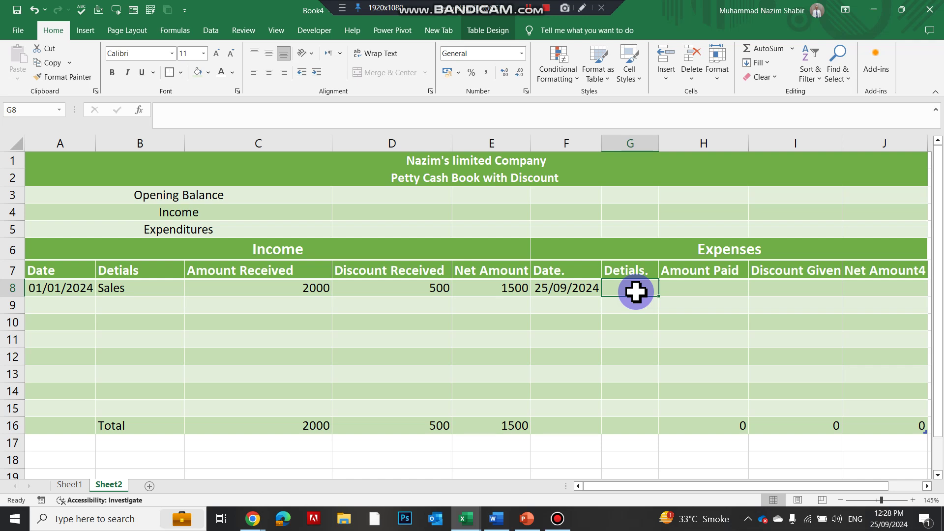
text(Purshase)
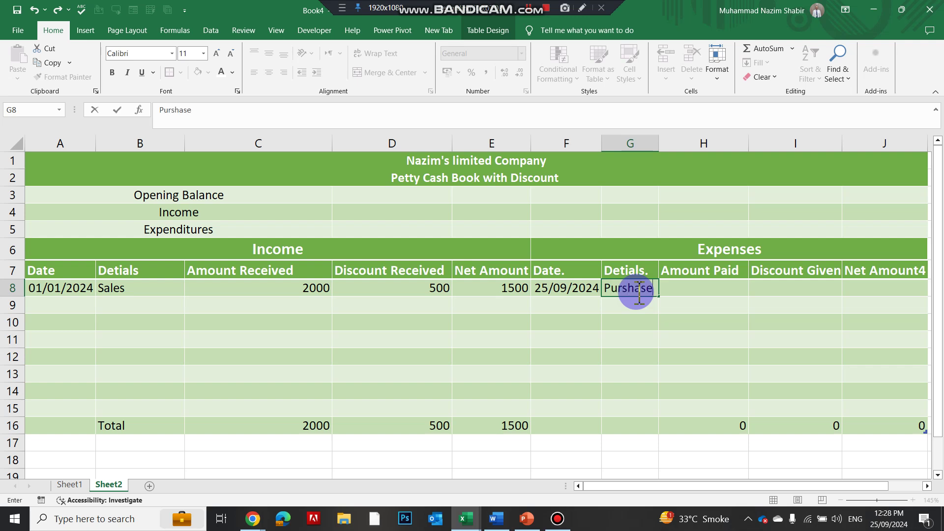
key(F7)
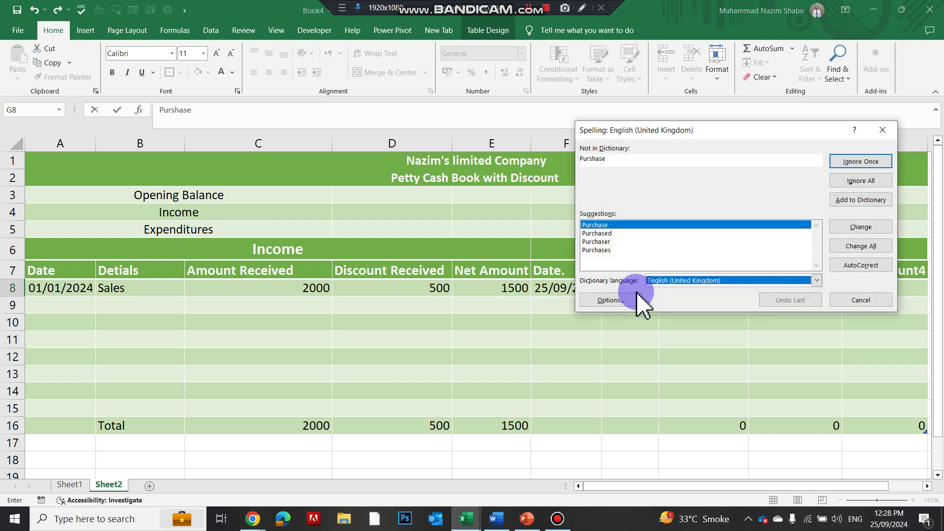
key(Return)
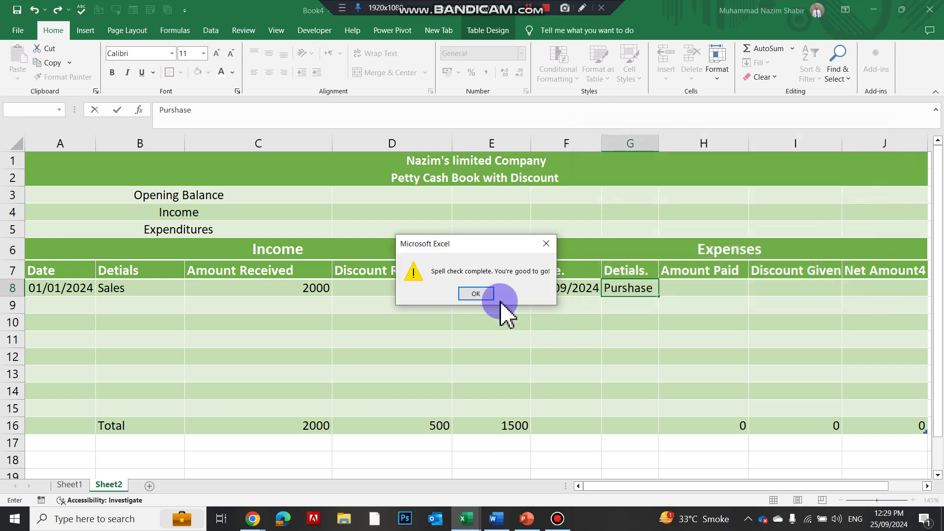
click(468, 296)
double_click(630, 288)
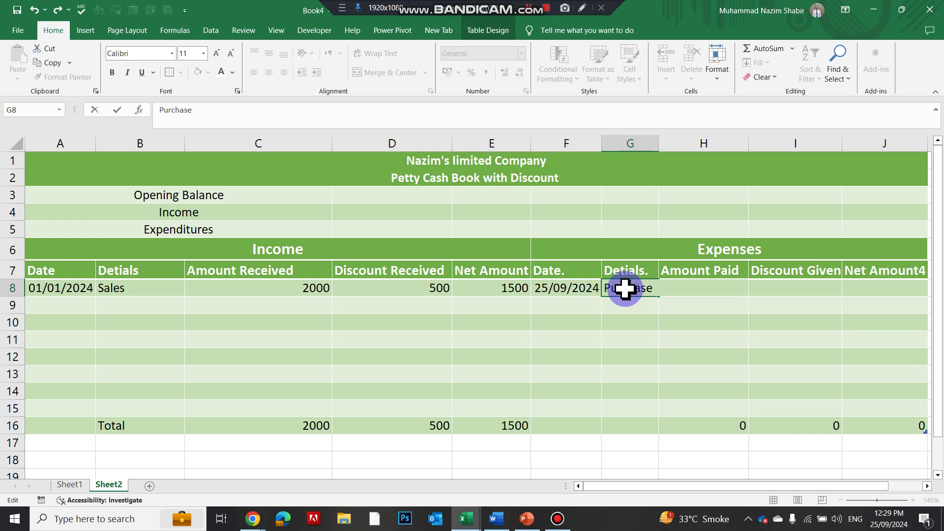
key(Return)
Enter 1000 as the Amount Paid in H8 and 100 as the Discount Given in I8
click(697, 287)
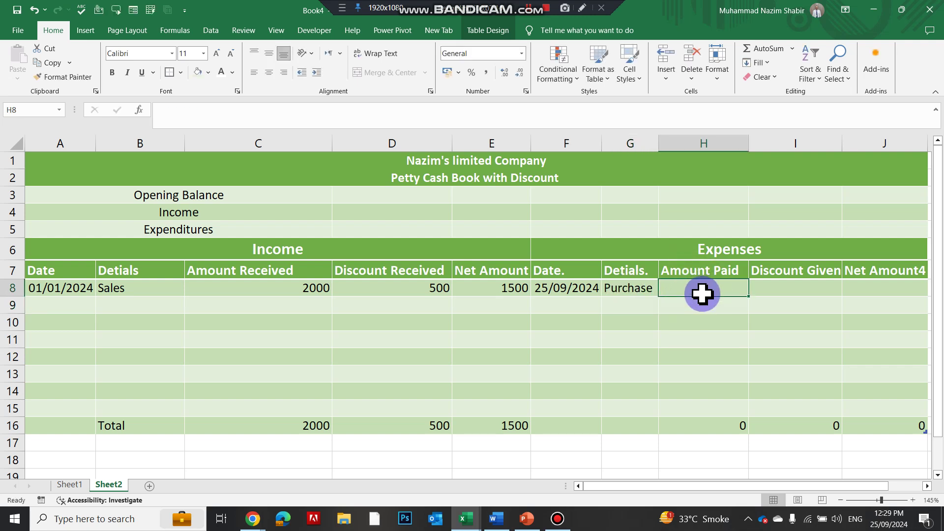
text(1000)
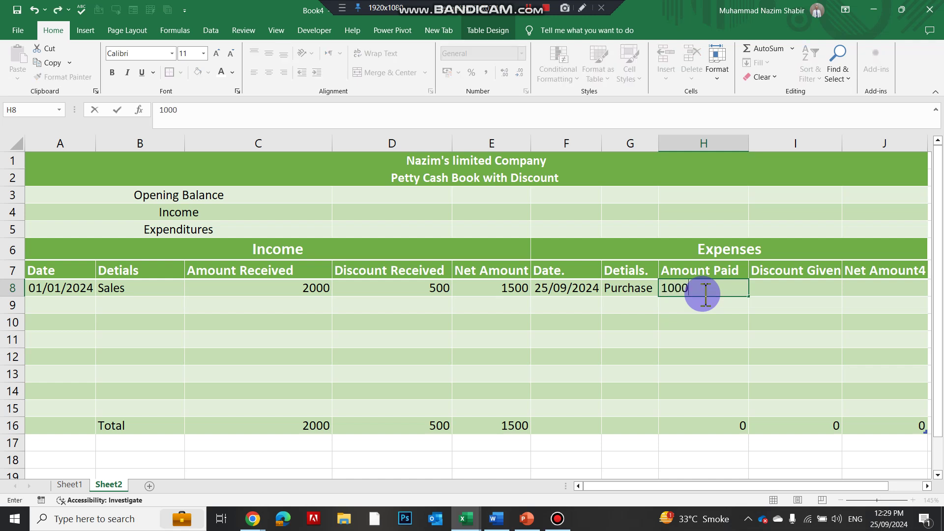
key(Return)
click(702, 294)
key(Tab)
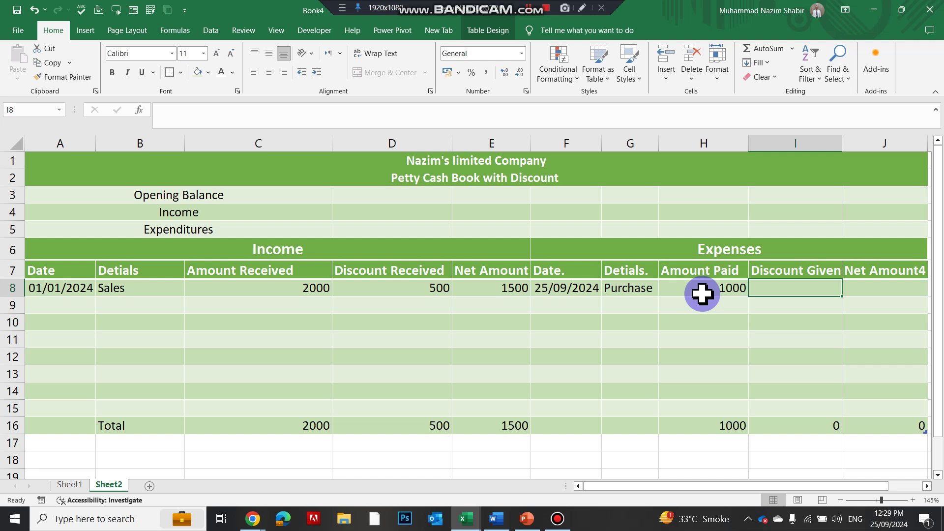
text(100)
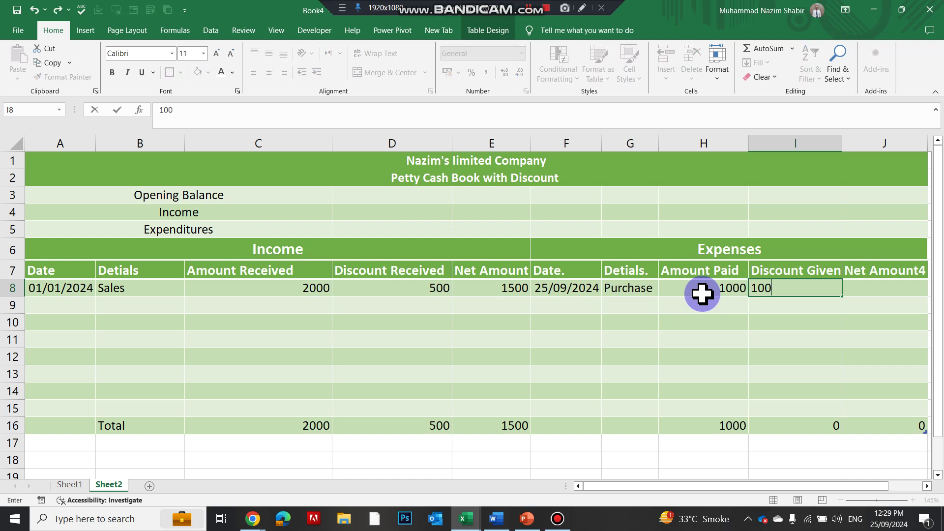
key(Return)
Calculate the expense Net Amount in J8 with a formula subtracting Discount Given from Amount Paid
key(Up)
key(Tab)
text(=)
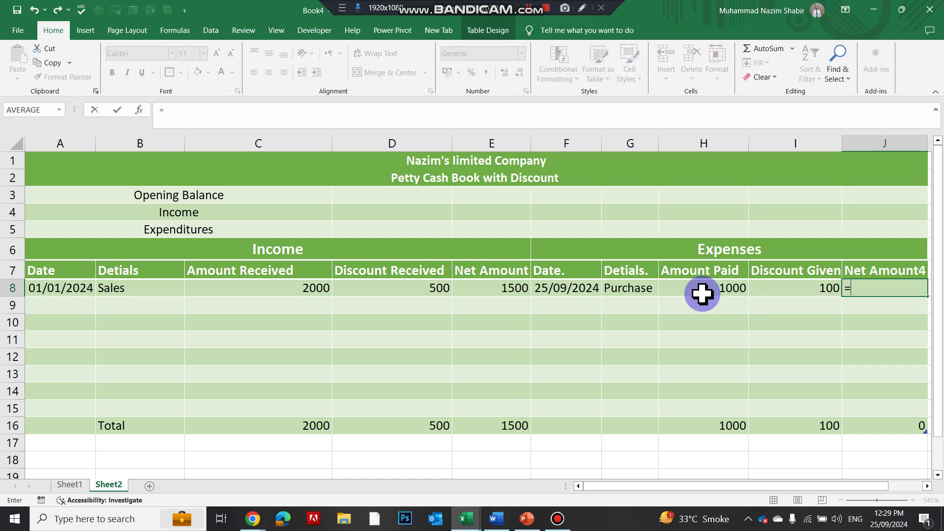
click(702, 294)
key(Up)
key(Left)
key(Down)
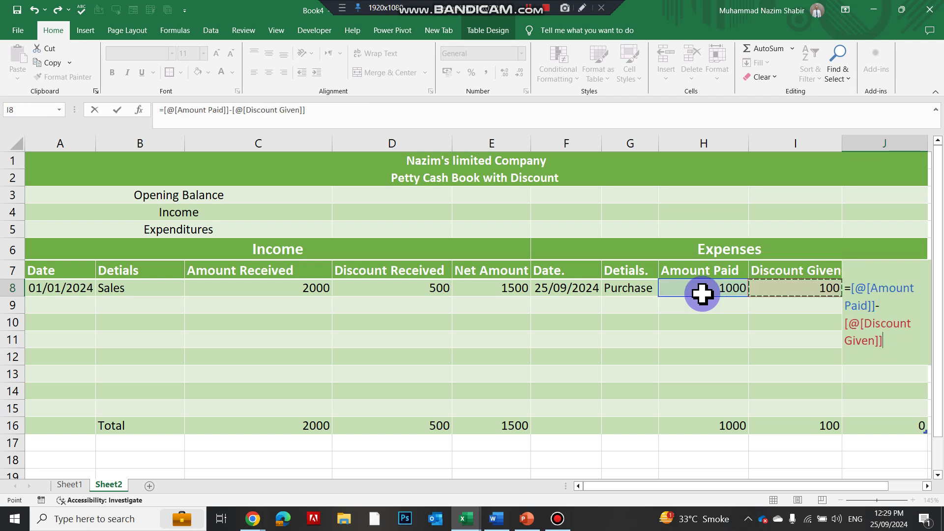
key(Return)
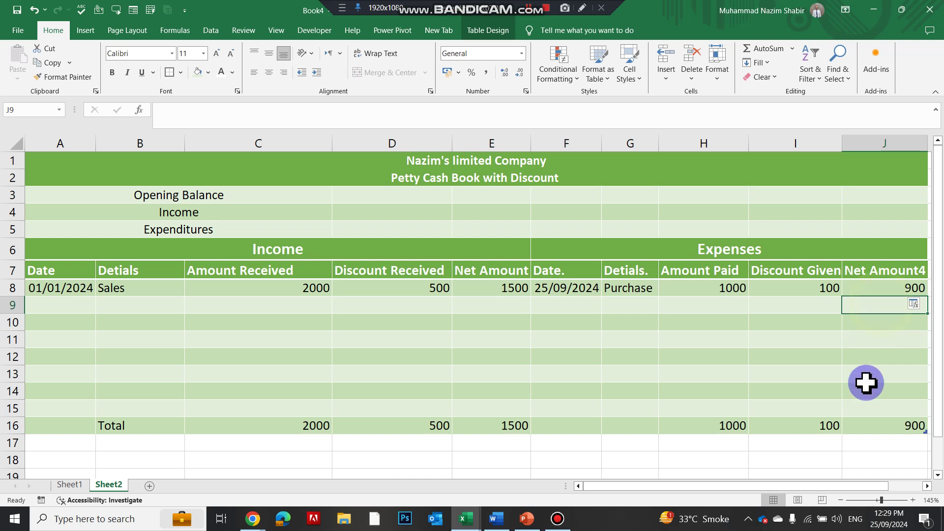
click(881, 429)
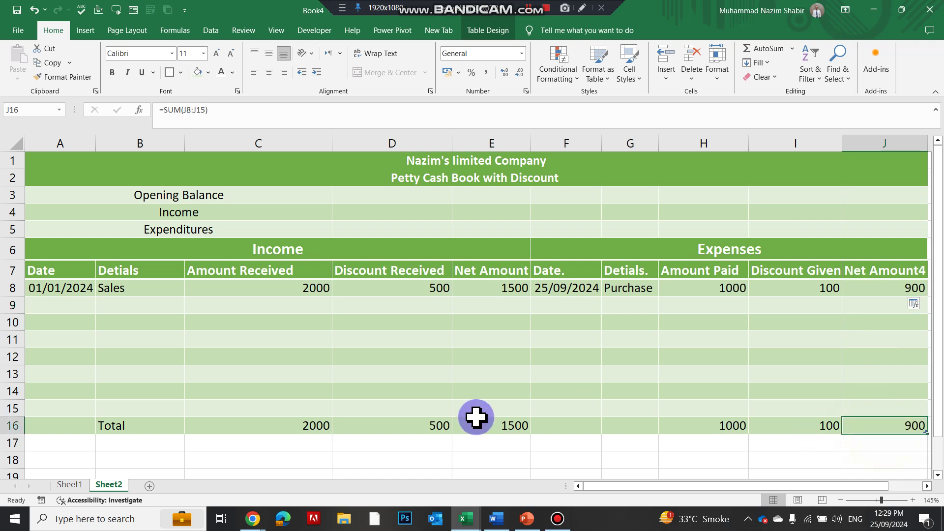
Enter 1000 as the Opening Balance in D3
click(277, 197)
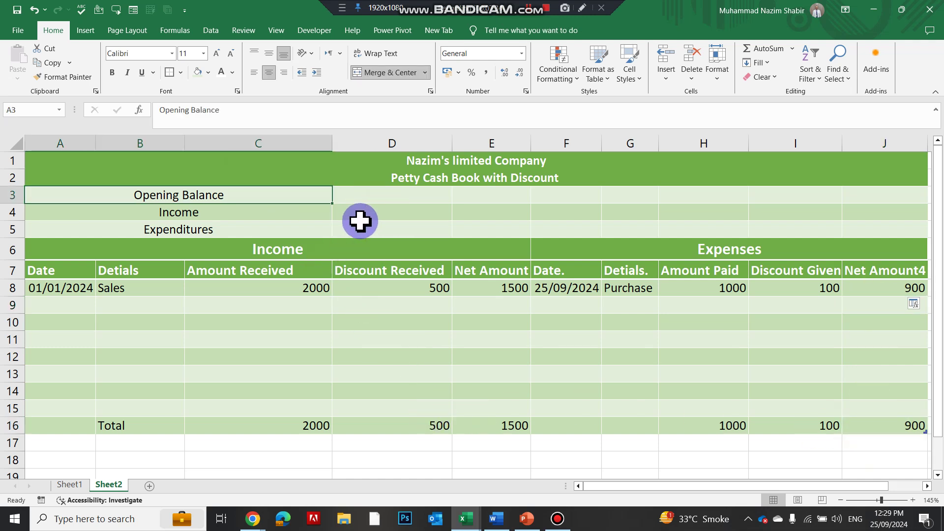
click(384, 202)
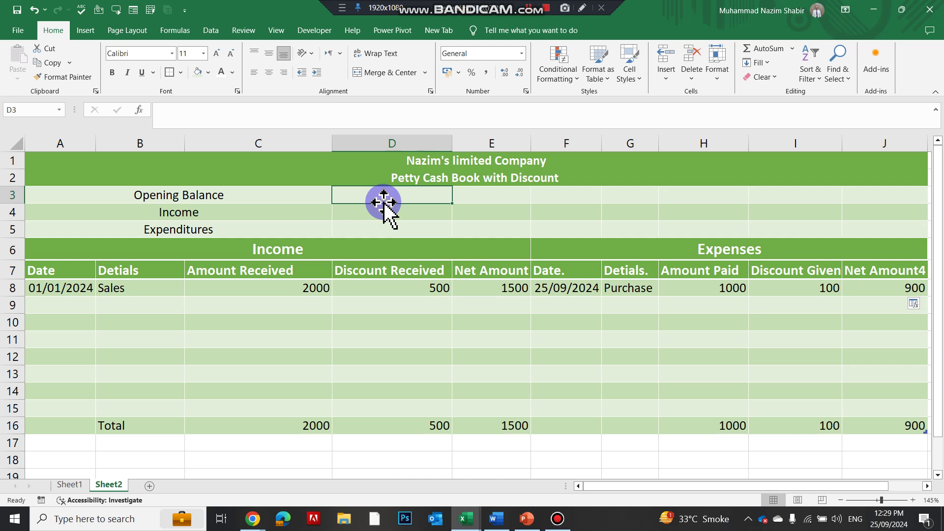
text(1000)
key(Return)
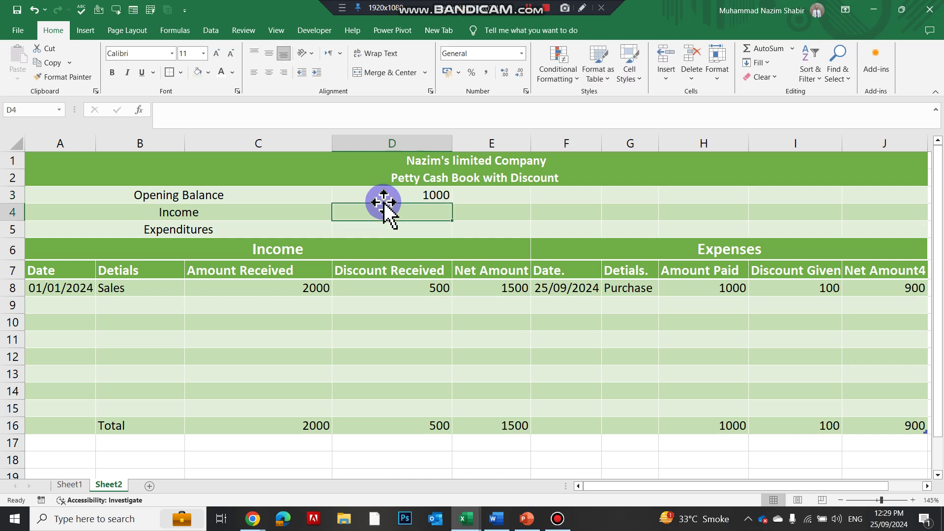
click(411, 194)
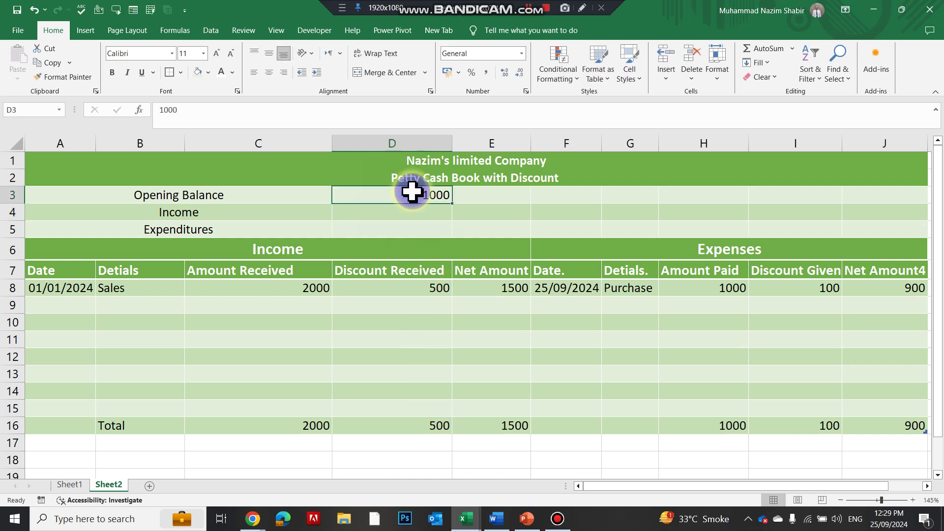
Try to include the opening balance in the Discount Received total in D16 with =SUM(D8:D15,D3)
click(437, 421)
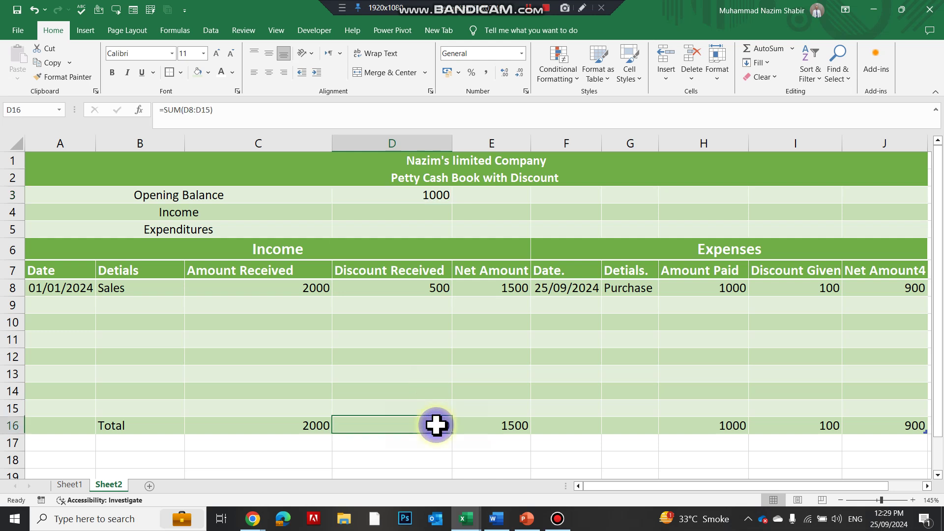
key(alt+equal)
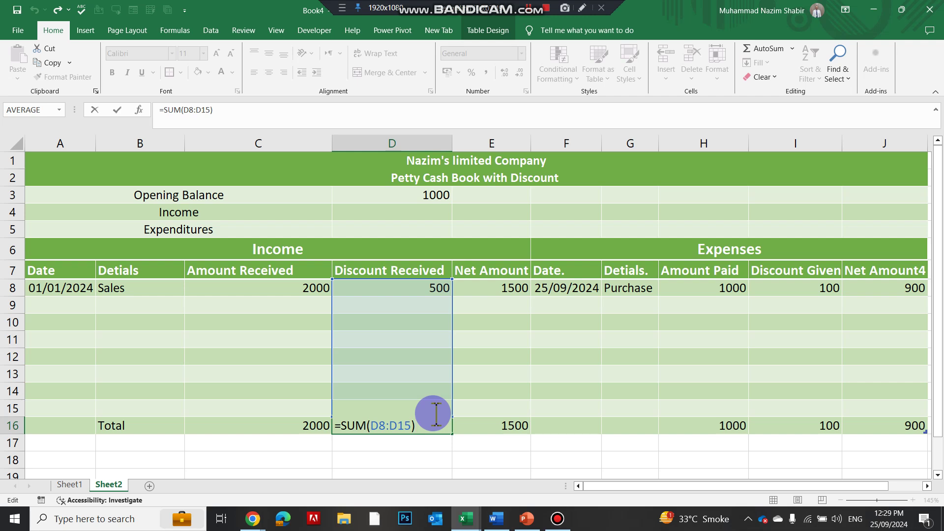
key(BackSpace)
text(,)
click(428, 192)
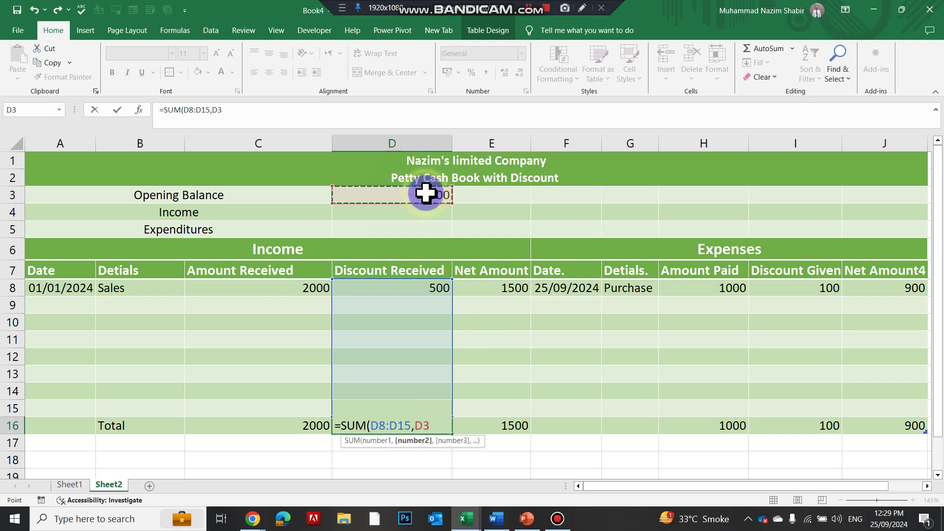
text())
key(Return)
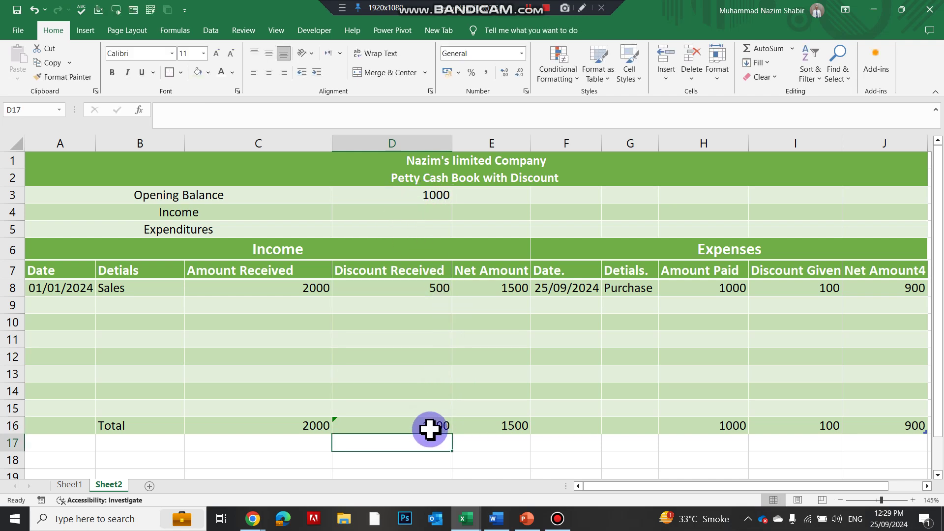
click(423, 291)
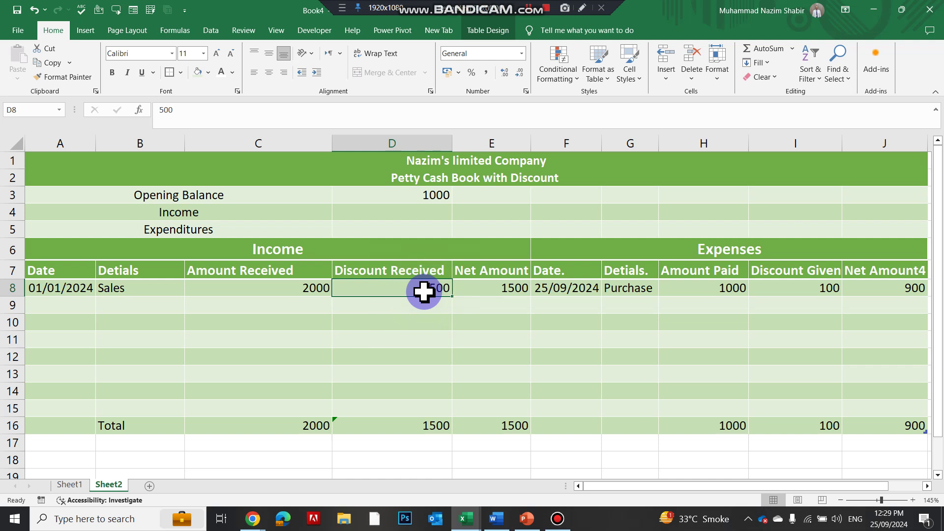
click(438, 429)
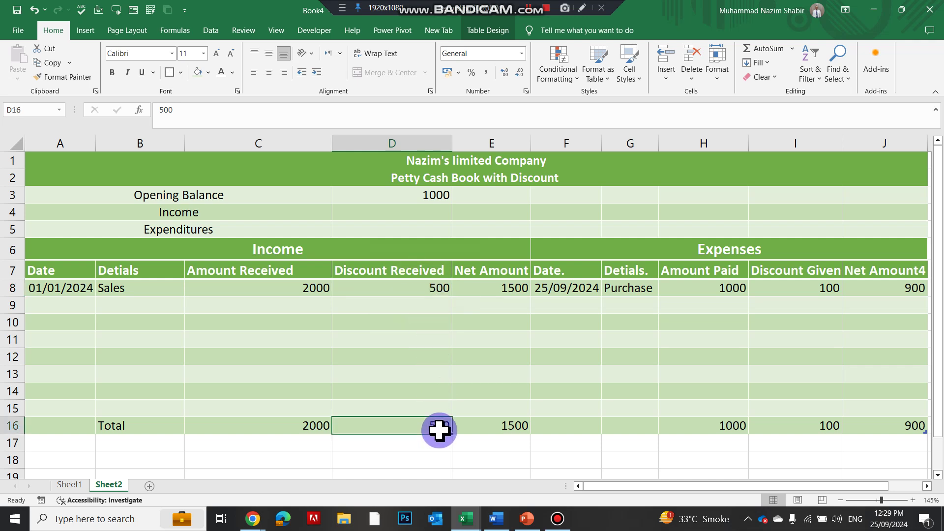
Clear the opening balance amount from D3
click(514, 415)
click(514, 424)
click(438, 195)
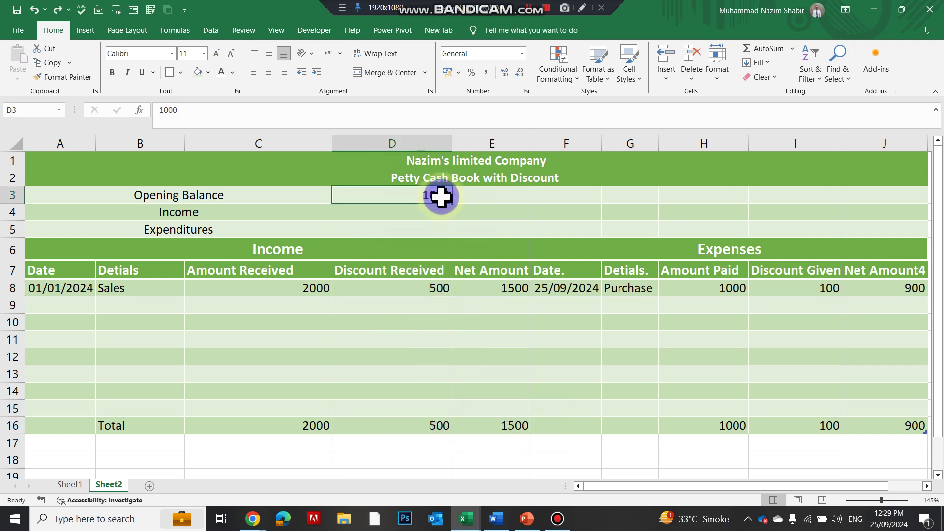
key(BackSpace)
Enter 1000 as the Opening Balance in E3, above the income Net Amount column
drag(486, 205, 487, 199)
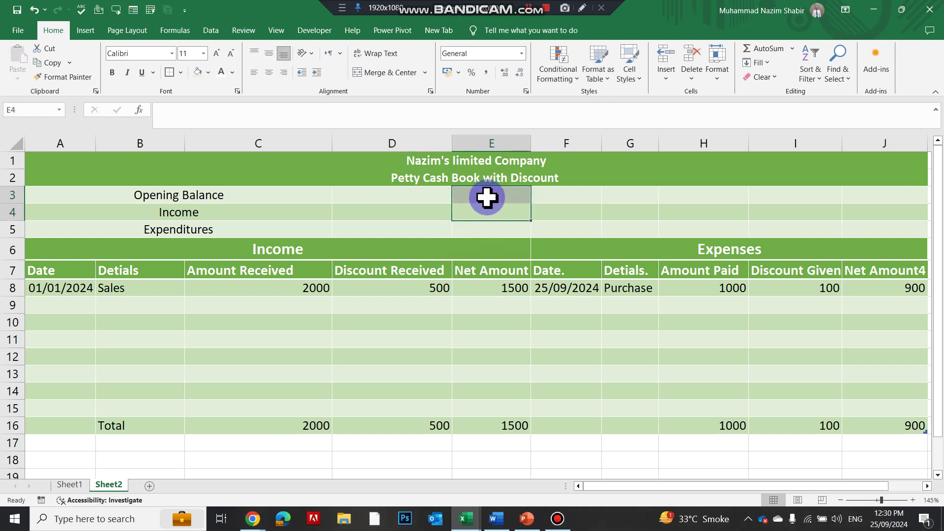
click(488, 198)
text(10)
key(Return)
click(486, 199)
key(F2)
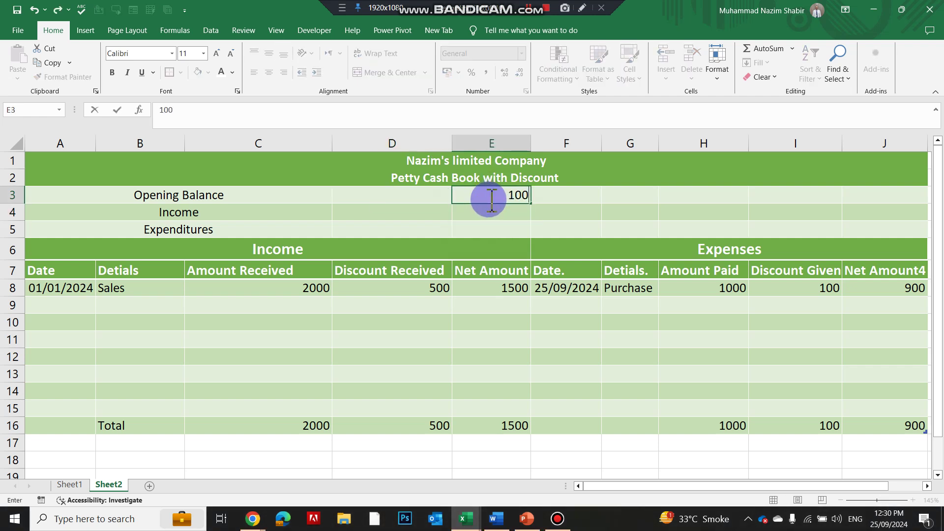
key(Return)
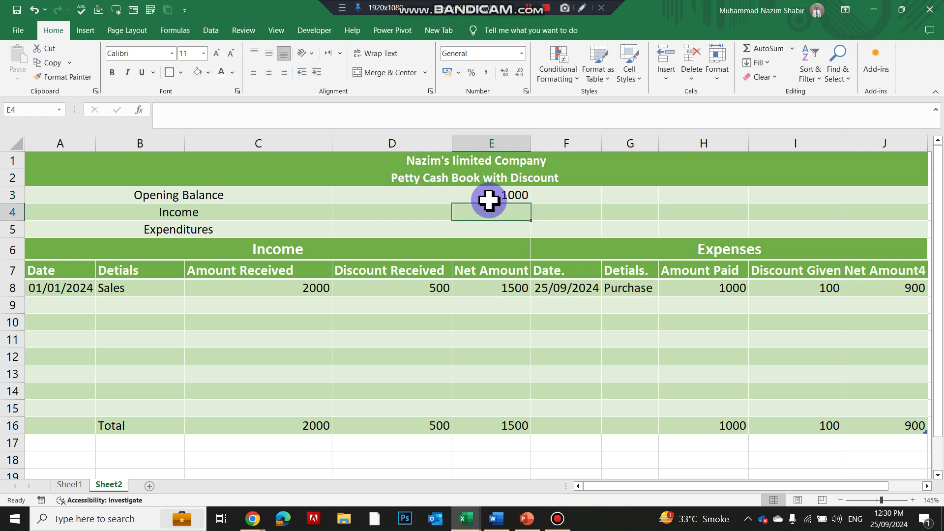
Replace the income Net Amount total in E16 with =SUM(E8:E15,E3) to include the opening balance
click(514, 429)
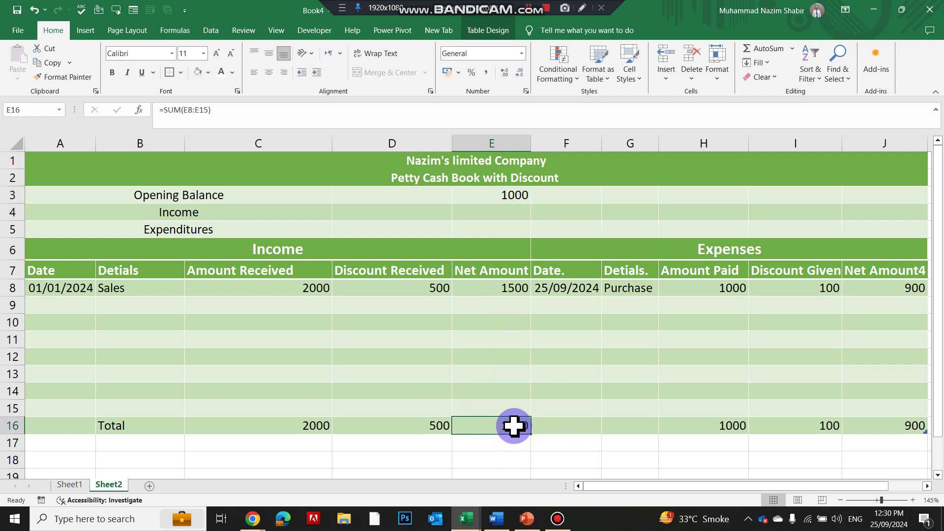
text(=)
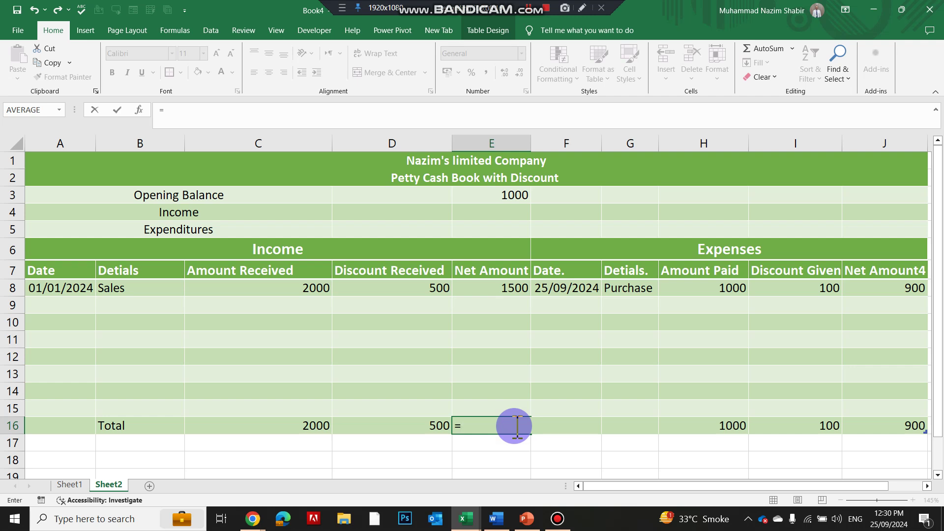
text(sum)
key(Tab)
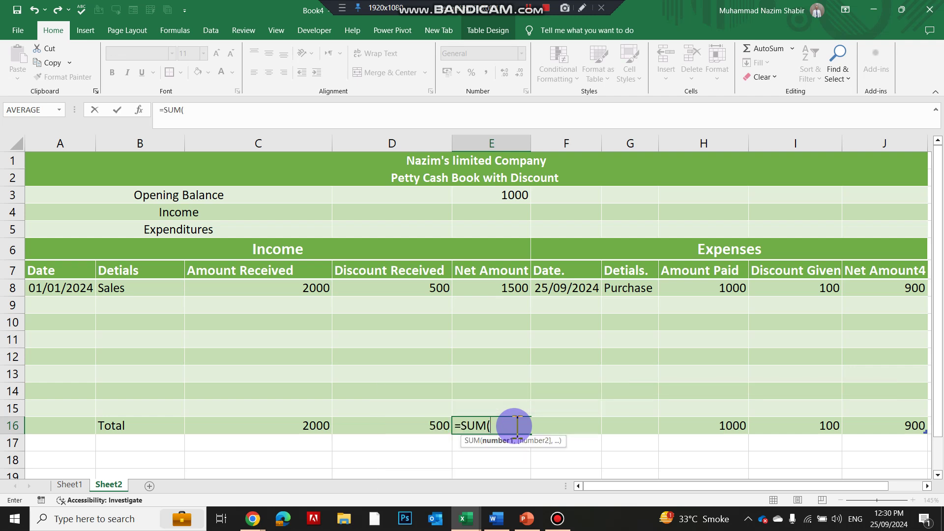
drag(520, 404, 505, 290)
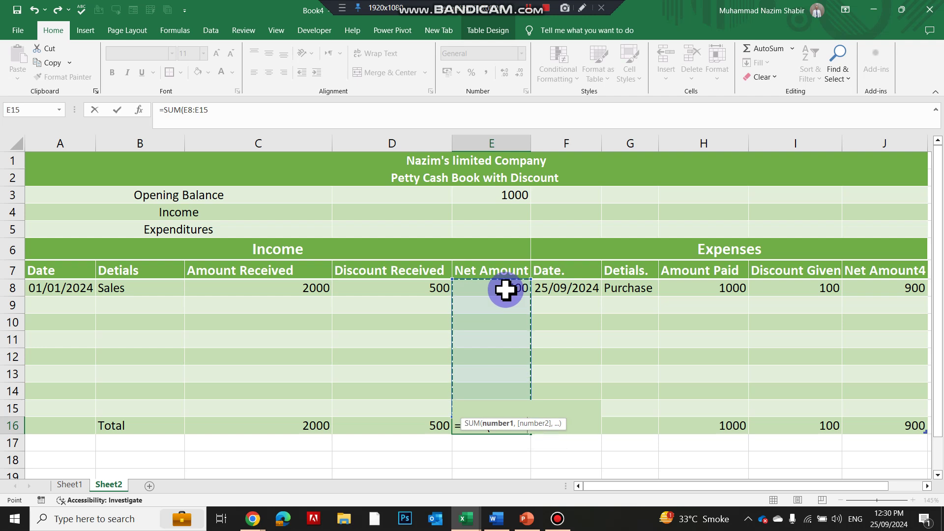
text(,)
click(512, 196)
key(Return)
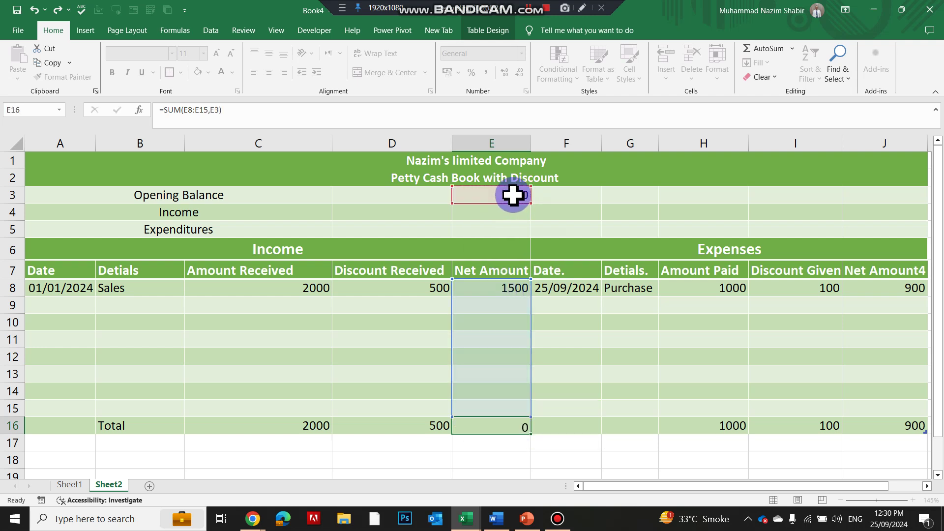
click(520, 292)
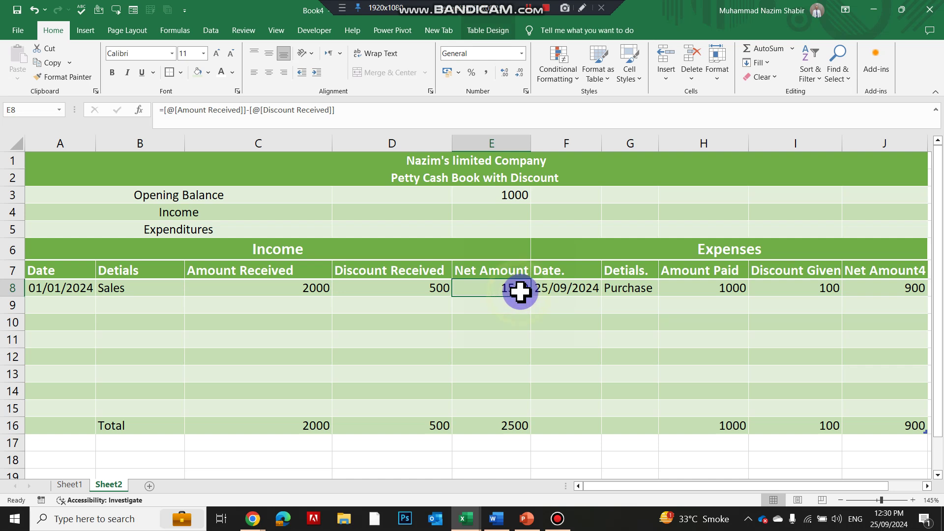
click(516, 195)
click(516, 428)
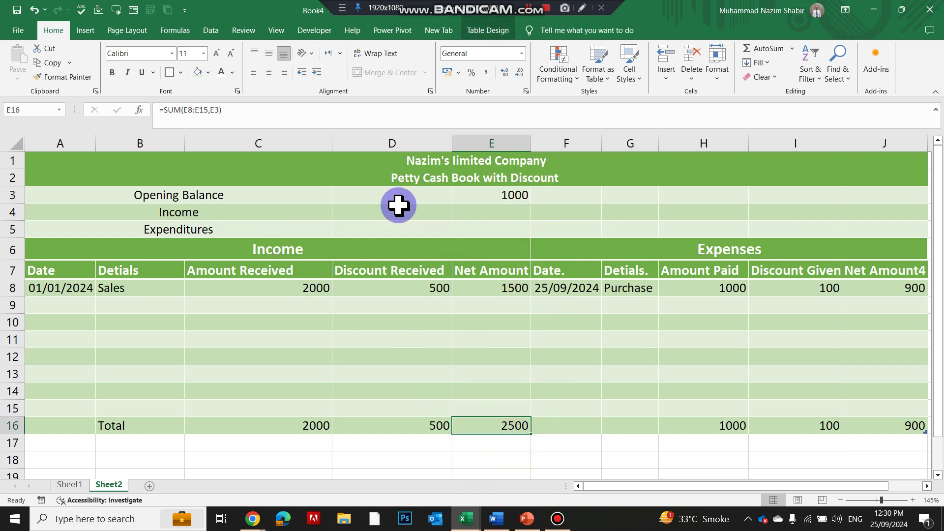
Link the Income summary amount in E4 to the income Net Amount total with =E16
click(481, 211)
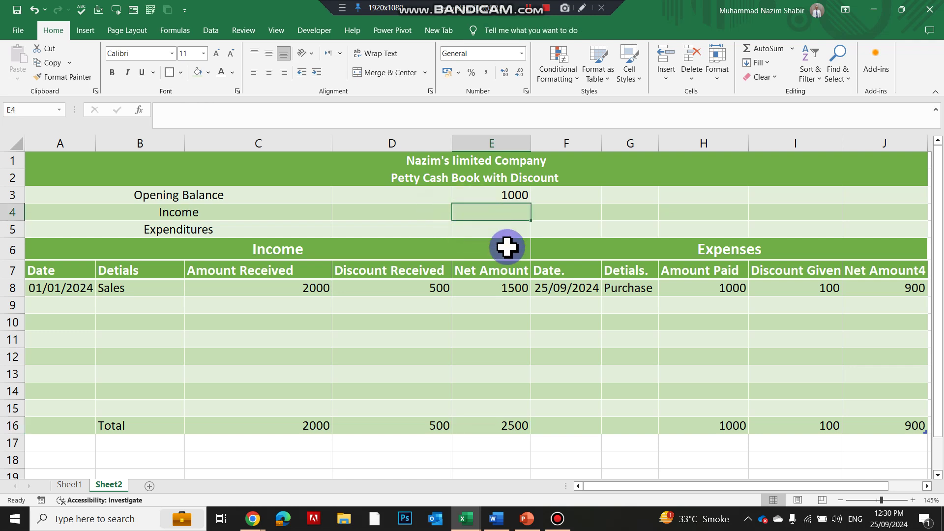
text(=)
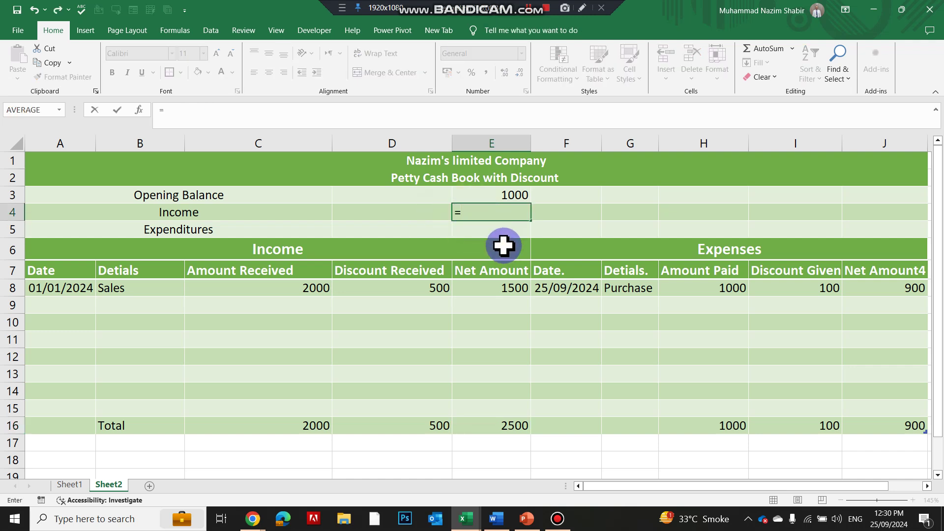
key(Down)
key(Down)
key(Down)
key(Down)
key(Down)
key(Down)
key(Down)
key(Down)
key(Down)
key(Down)
key(Down)
key(Down)
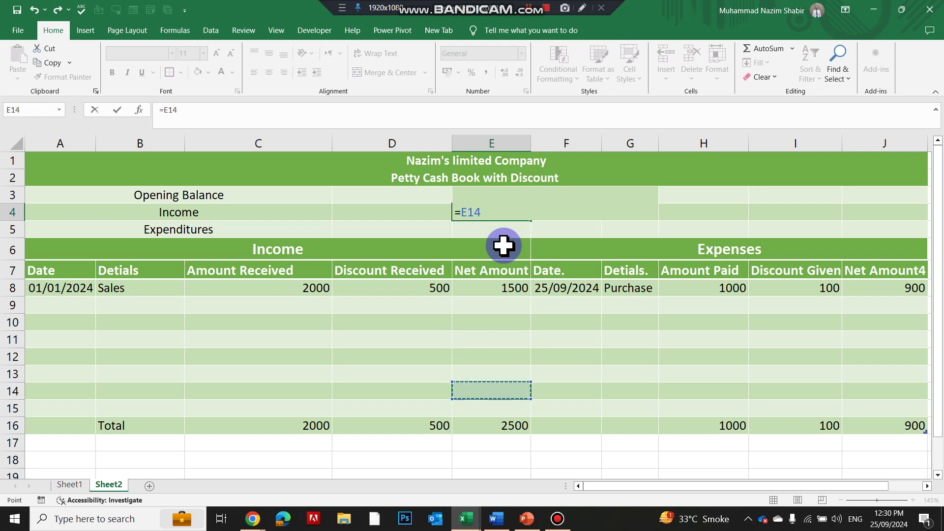
key(Return)
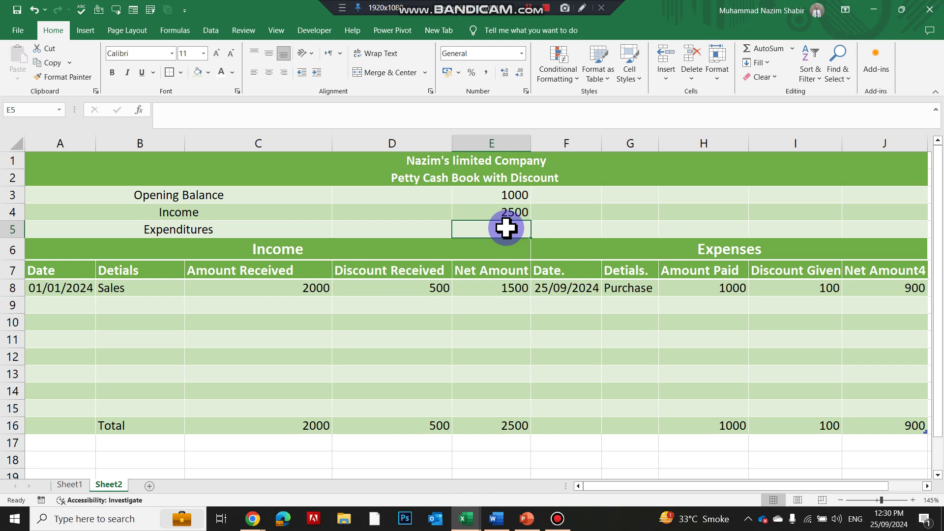
Link the Expenditures summary amount in E5 to the expenses Net Amount total with =J16
text(=)
key(Down)
key(Down)
key(Down)
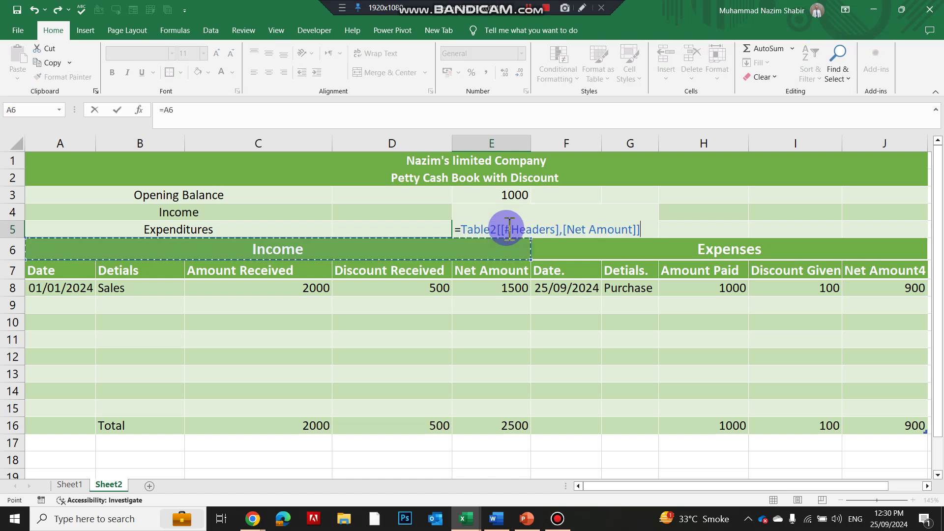
key(Right)
key(Right)
key(Right)
key(Right)
key(Right)
key(Down)
key(Down)
key(Down)
key(Down)
key(Down)
key(Down)
key(Down)
key(Down)
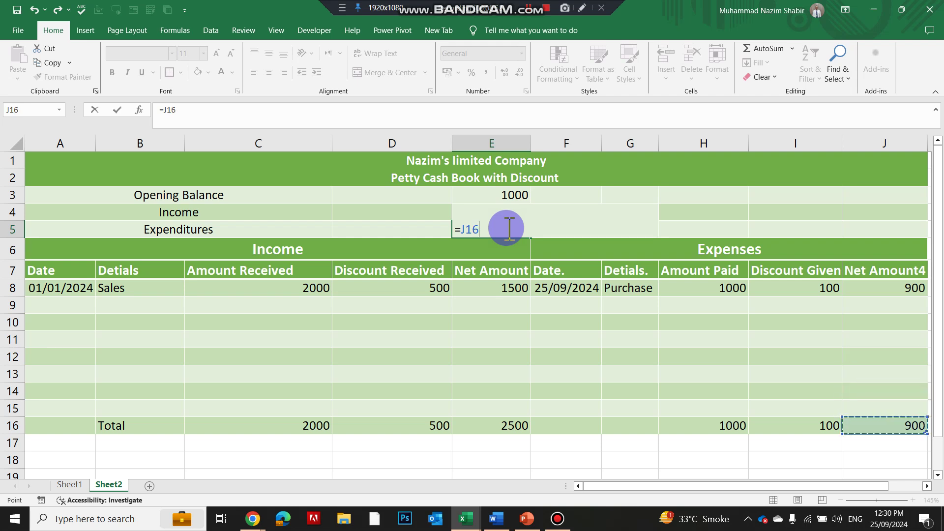
key(Return)
Add the label Current Balance in I3, in the summary rows above the Expenses section
click(769, 196)
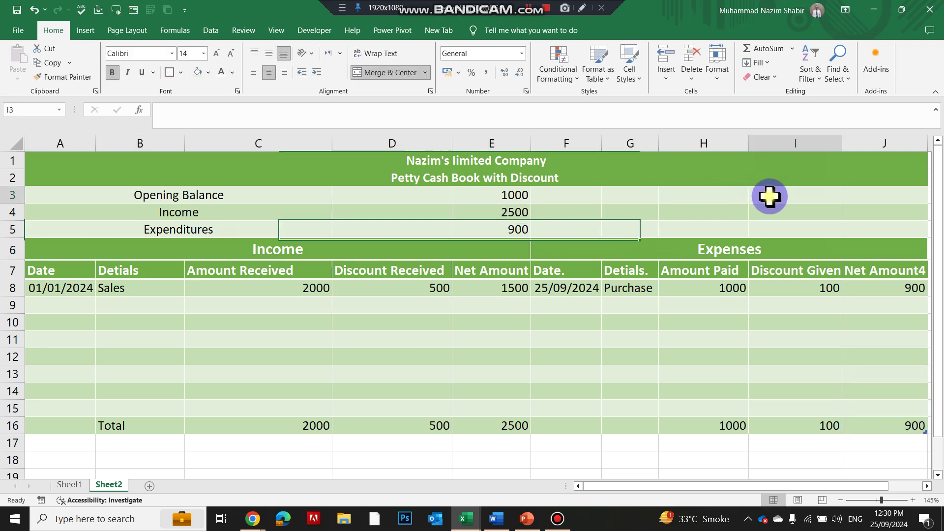
text(New)
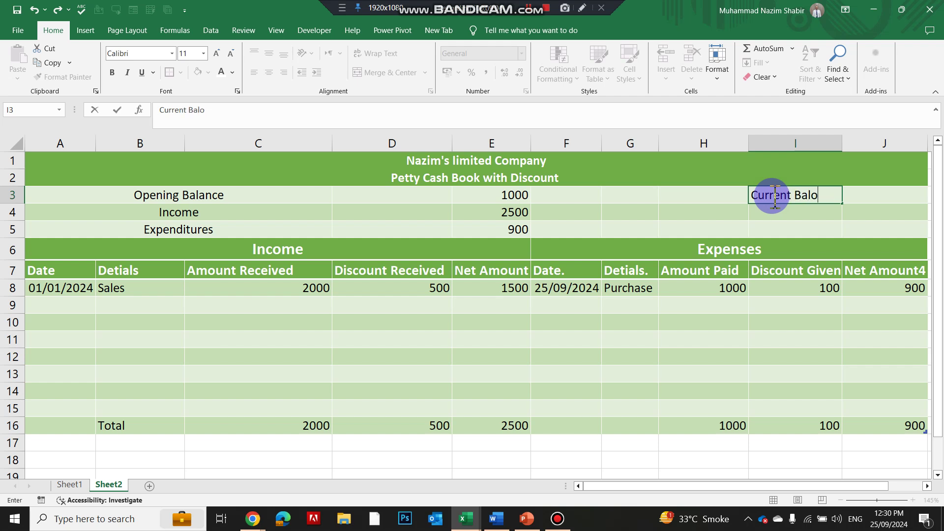
key(Tab)
Calculate the current balance in J3 as income minus expenditures with =E4-E5, and center the cell
text(=)
key(Down)
key(Left)
key(Left)
key(Left)
key(Left)
key(Left)
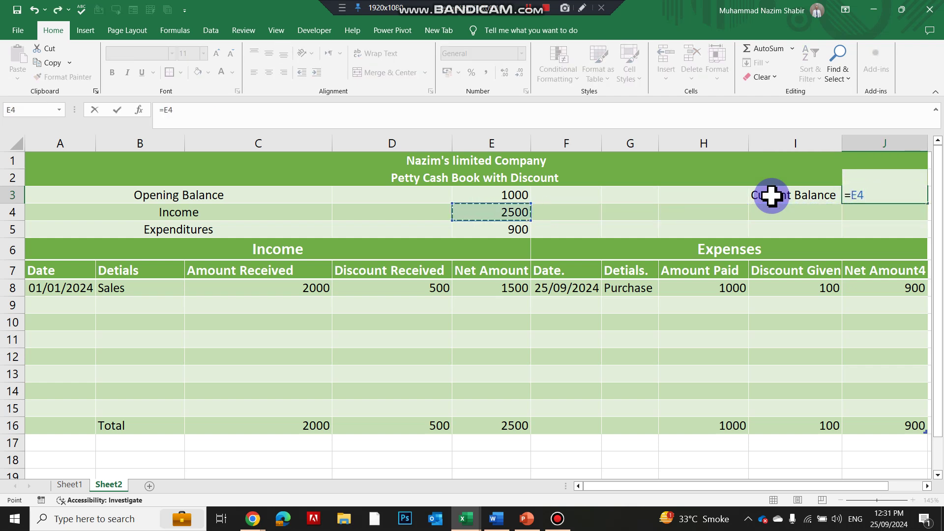
text(-)
key(Left)
key(Left)
key(Left)
key(Down)
key(Left)
key(Left)
key(Down)
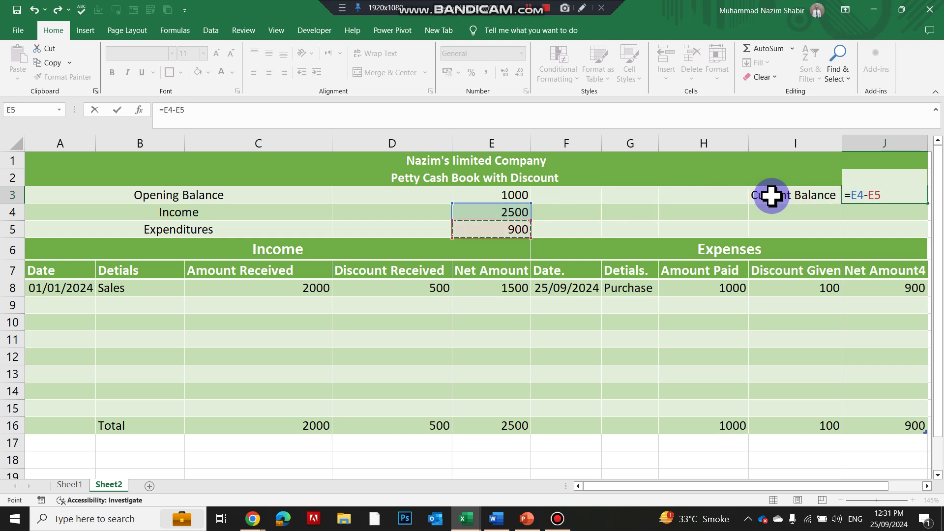
key(Return)
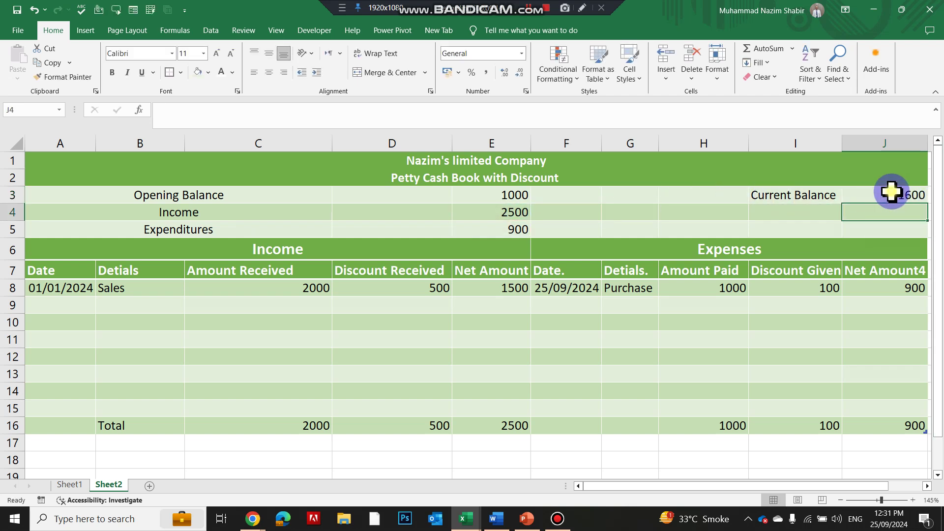
click(889, 199)
click(269, 72)
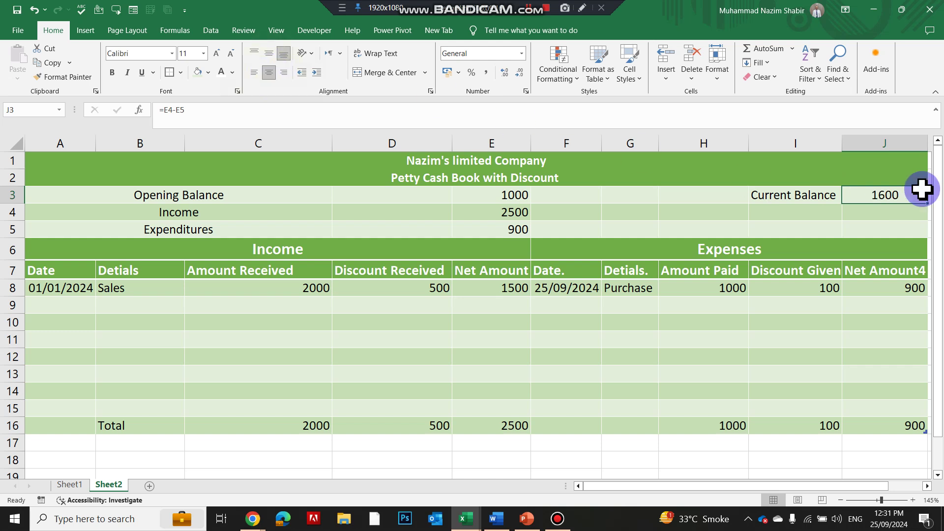
Add the labels year in I4 and Date in I5, below Current Balance
click(785, 211)
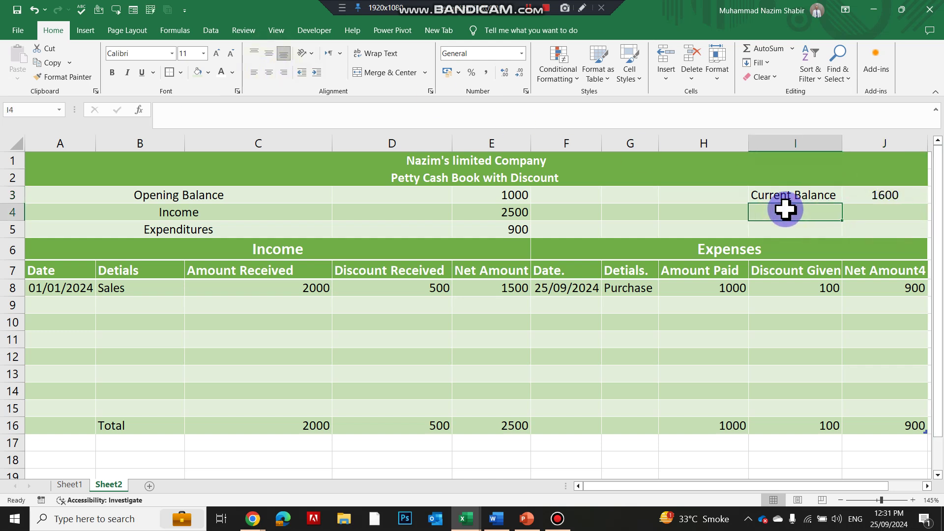
text(year)
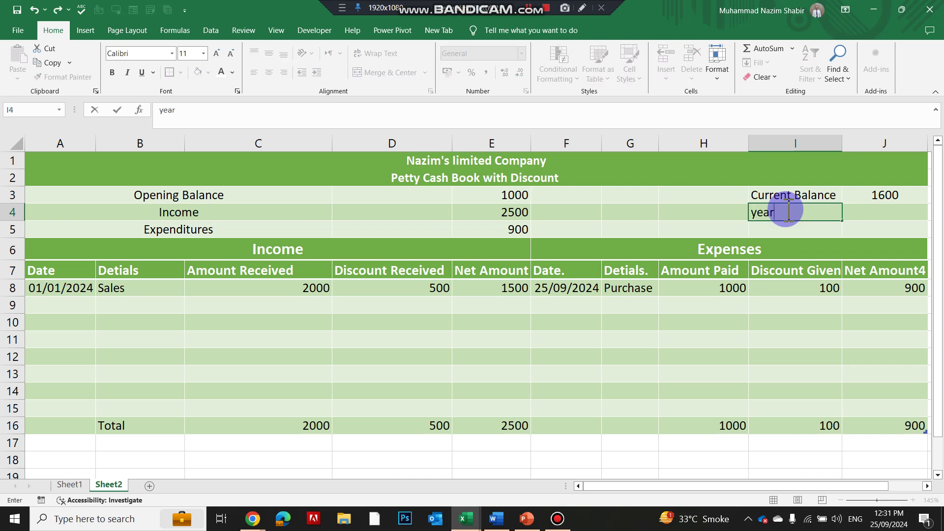
key(Return)
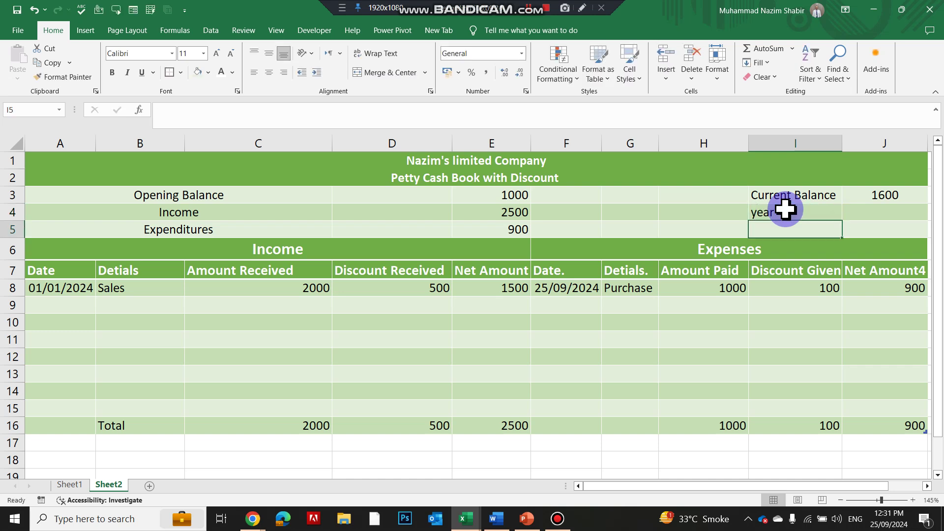
text(Date)
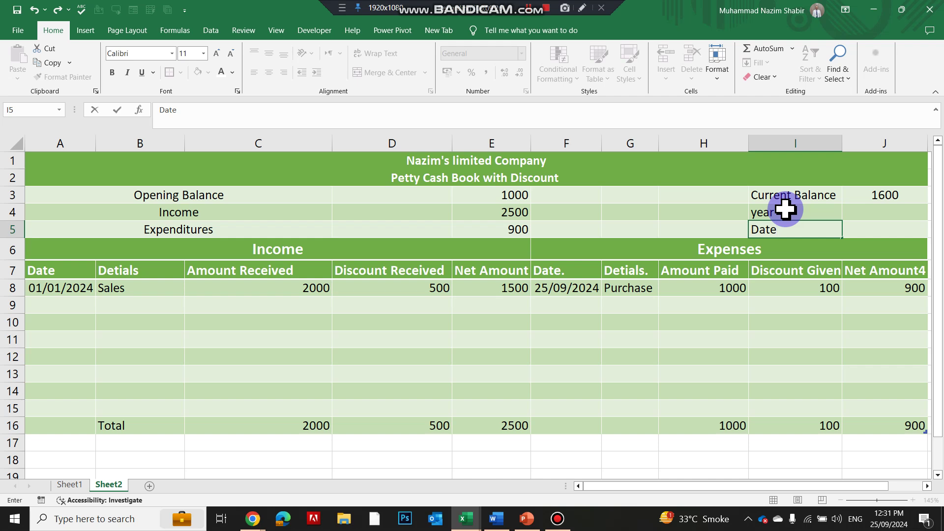
key(Return)
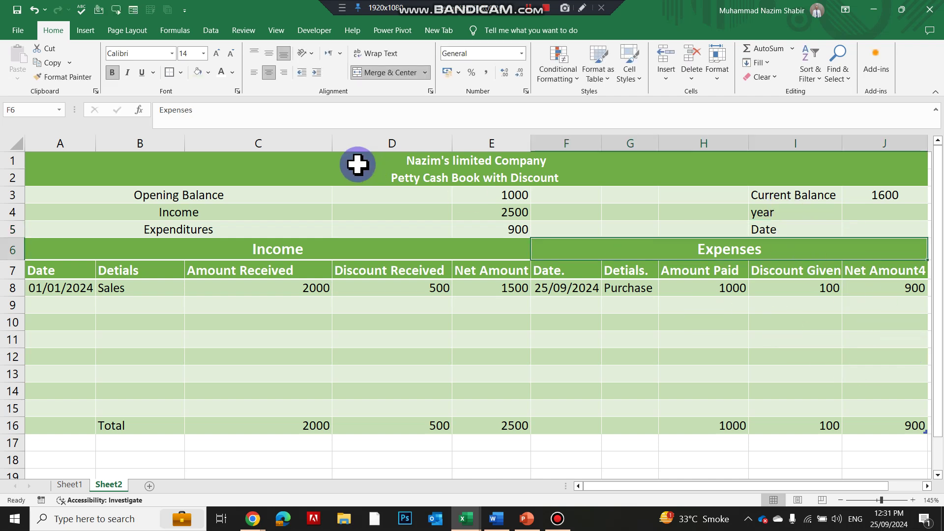
Narrow column C slightly and format the income amounts in C8:E16 as Accounting with the $ English (United States) symbol
drag(331, 139, 320, 140)
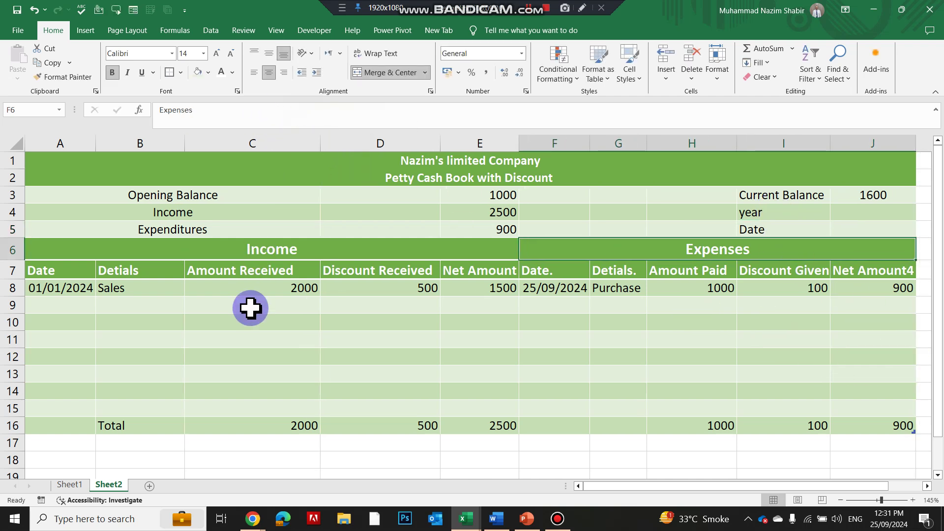
drag(245, 282, 472, 422)
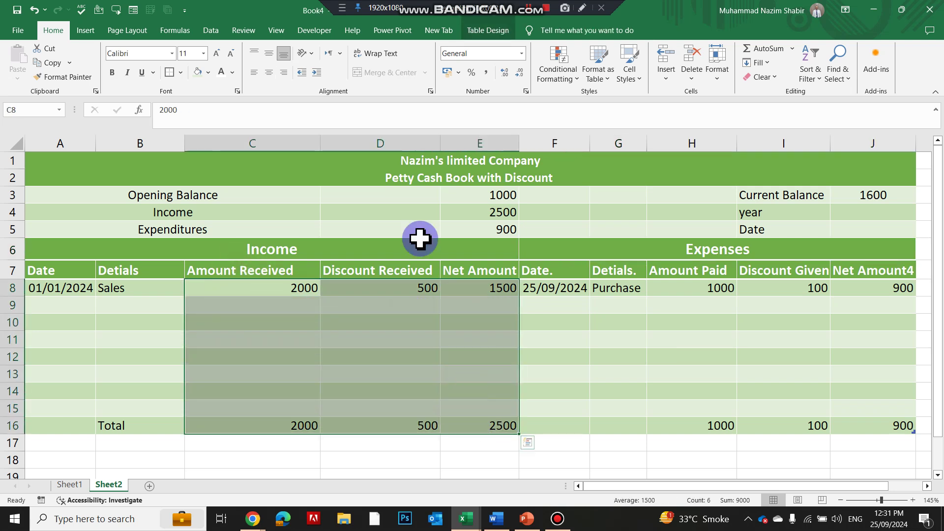
click(471, 73)
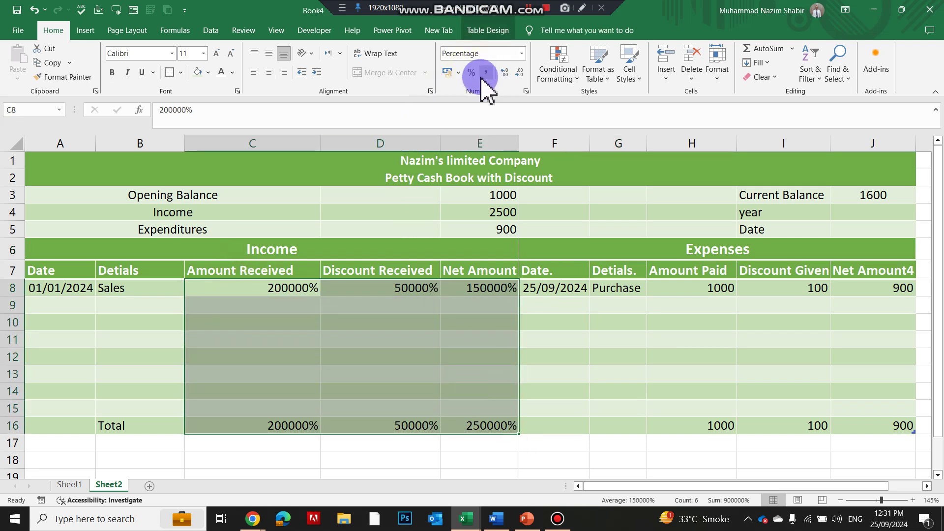
key(ctrl+z)
click(458, 72)
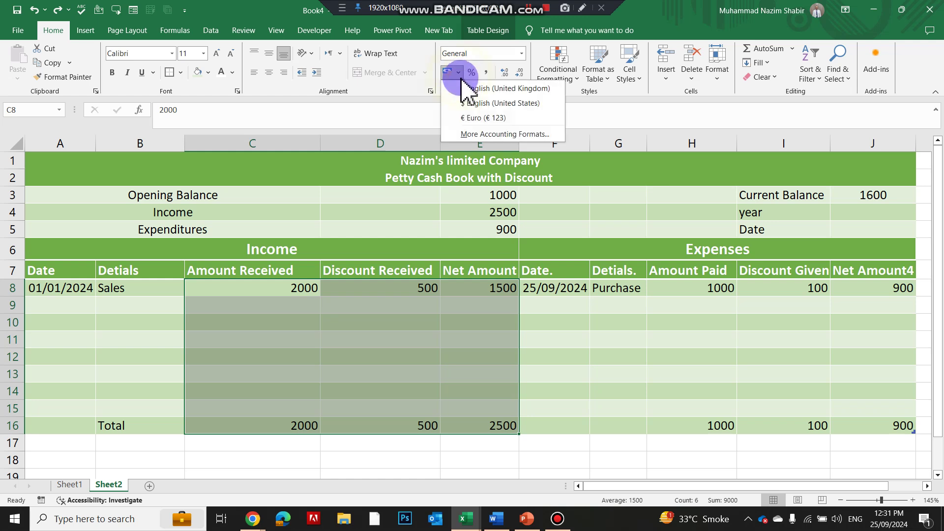
click(480, 102)
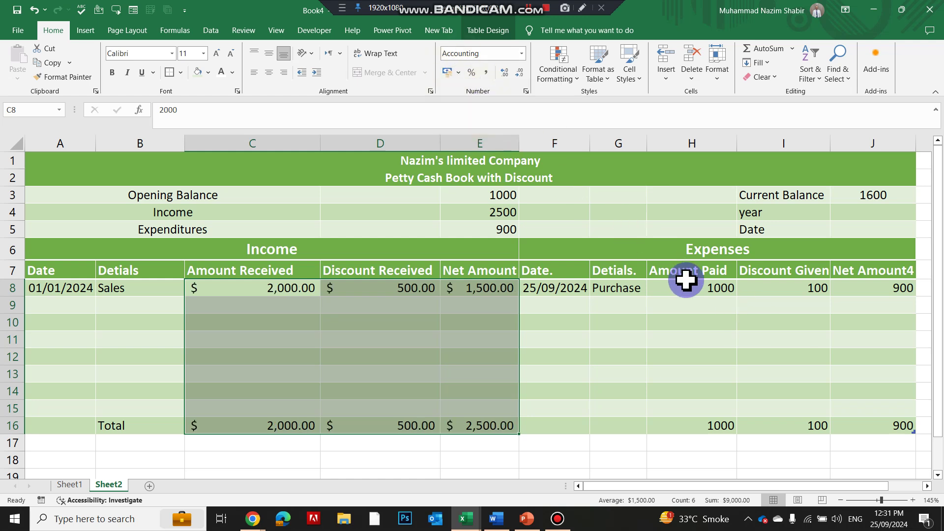
Format the expense amounts in H8:J16 as Accounting with the $ English (United States) symbol
drag(681, 282, 894, 422)
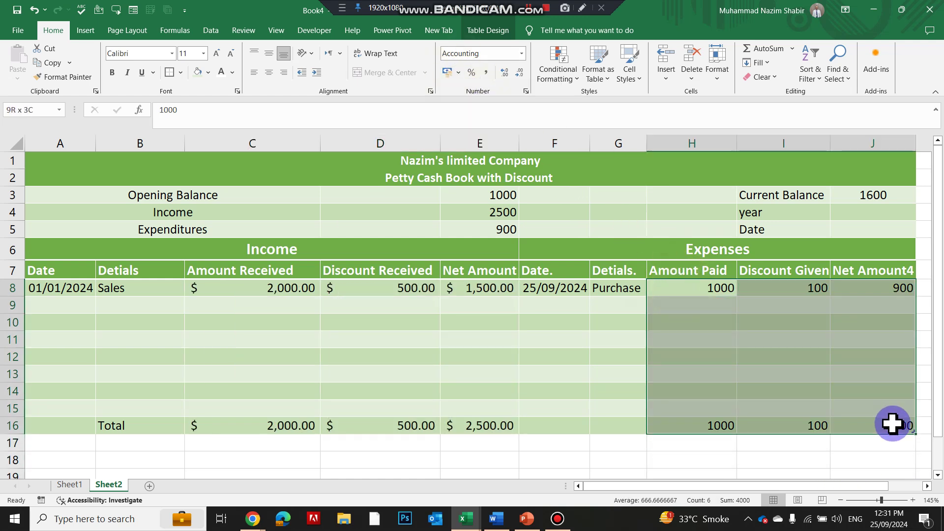
click(458, 73)
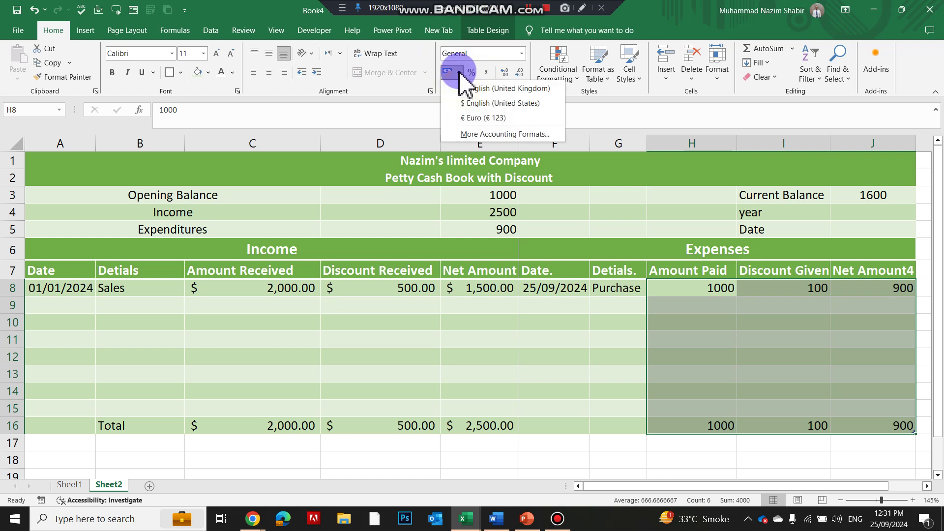
click(480, 105)
Apply the $ English (United States) Accounting format to the summary amounts in E3:E5 and the current balance in J3
drag(494, 195, 506, 231)
ctrl+click(875, 194)
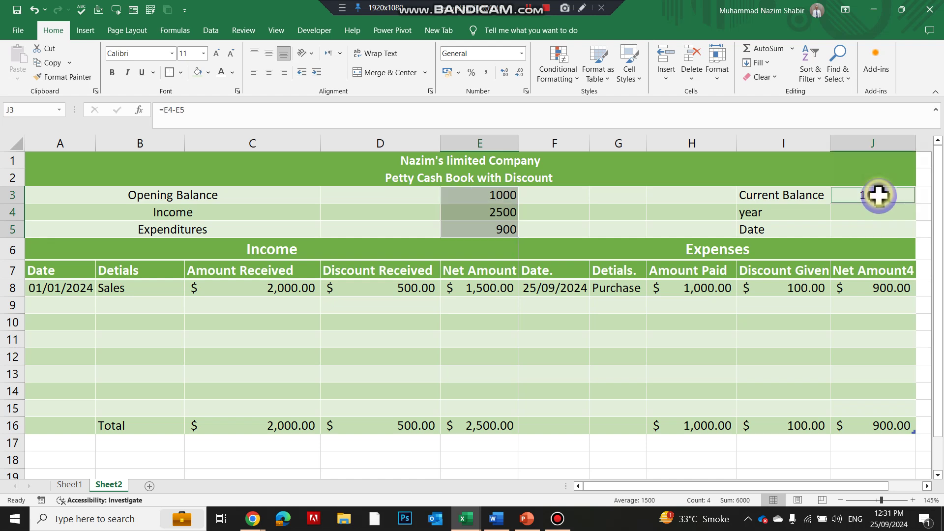
click(457, 73)
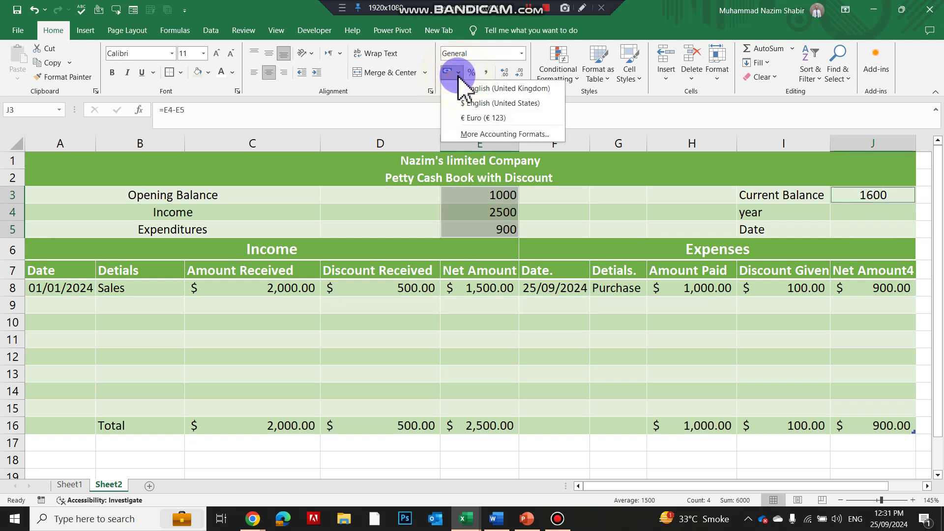
click(470, 103)
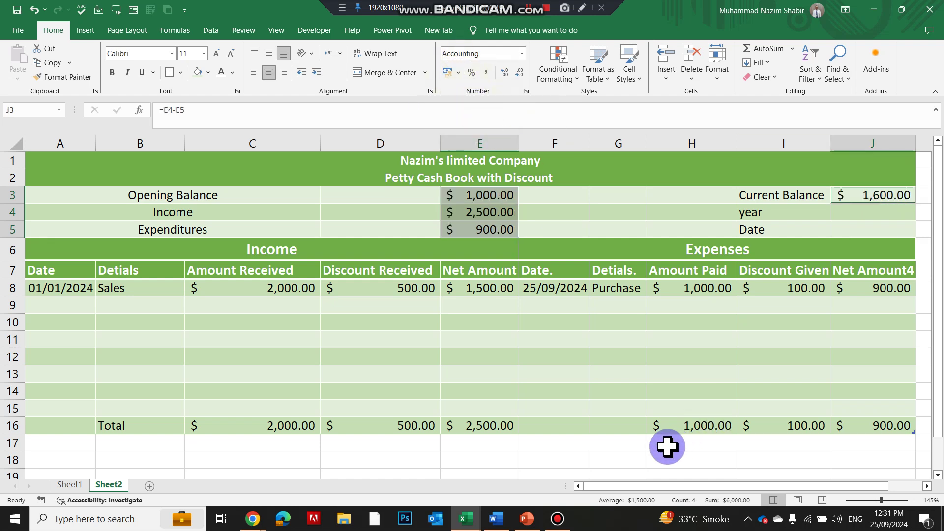
click(615, 374)
click(424, 291)
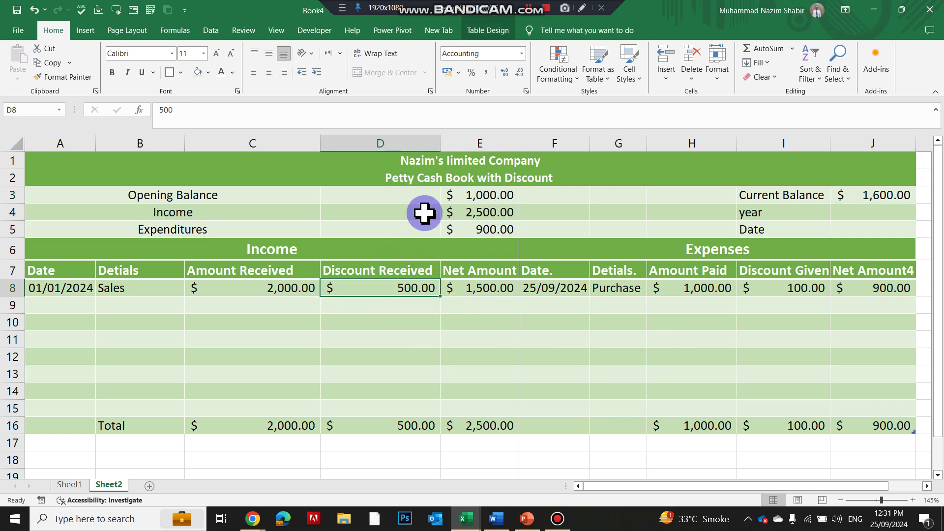
Increase the font size of the company name heading in row 1 by two increments, and enlarge the Petty Cash Book with Discount heading in row 2
click(432, 164)
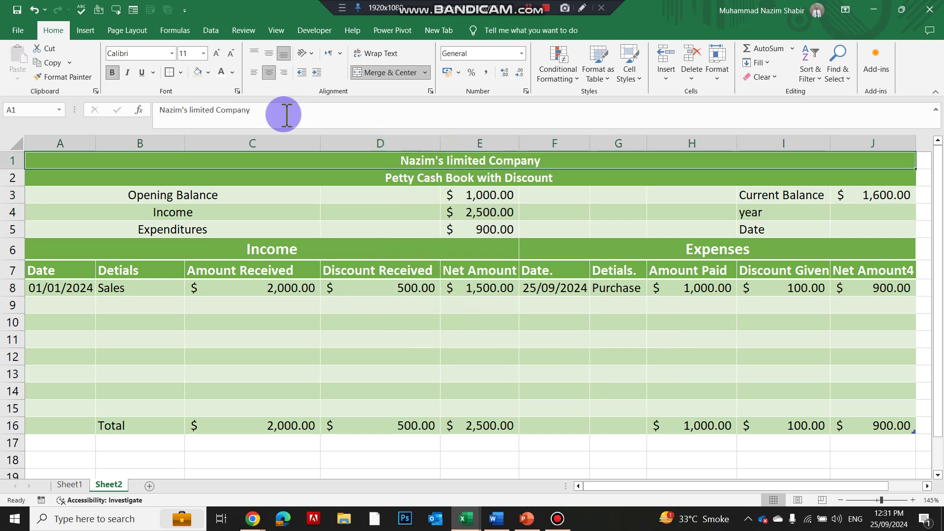
click(216, 53)
click(217, 53)
click(445, 184)
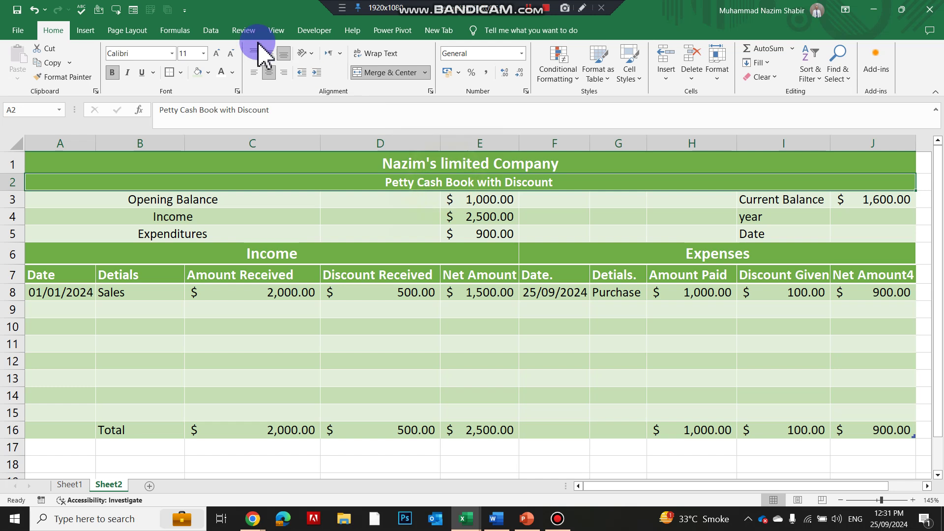
click(216, 54)
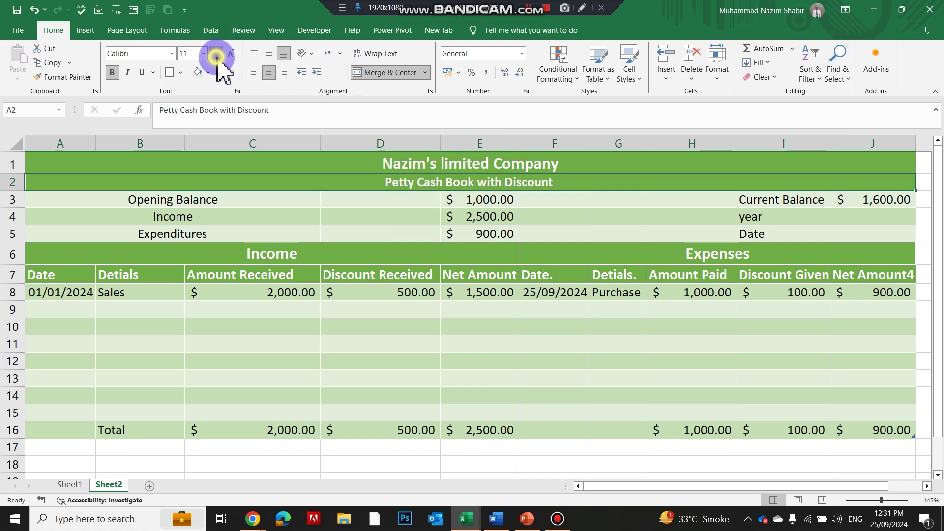